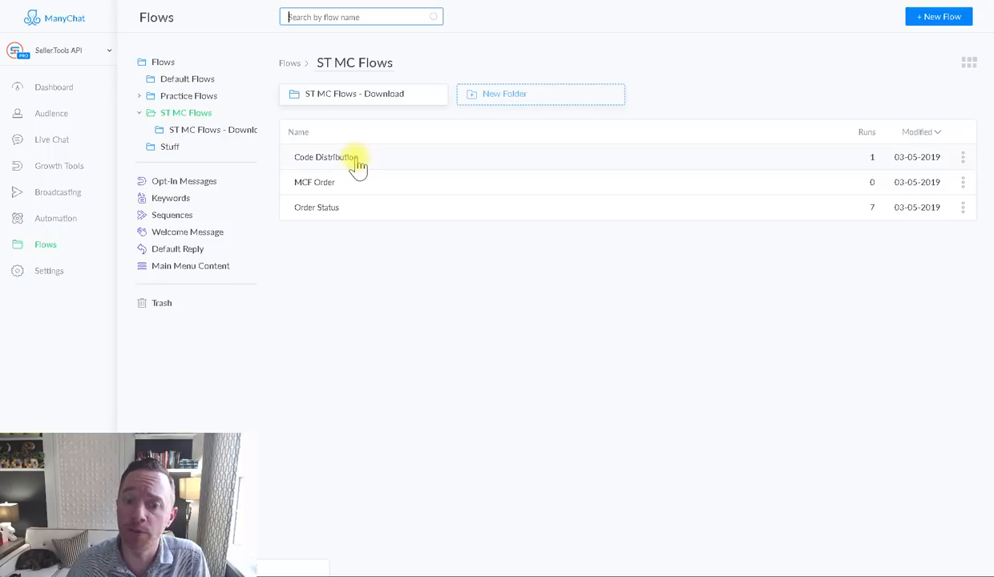
Step: Open the Code Distribution flow from the ST MC Flows folder for editing
{"action": "left_click", "coordinate": [355, 162]}
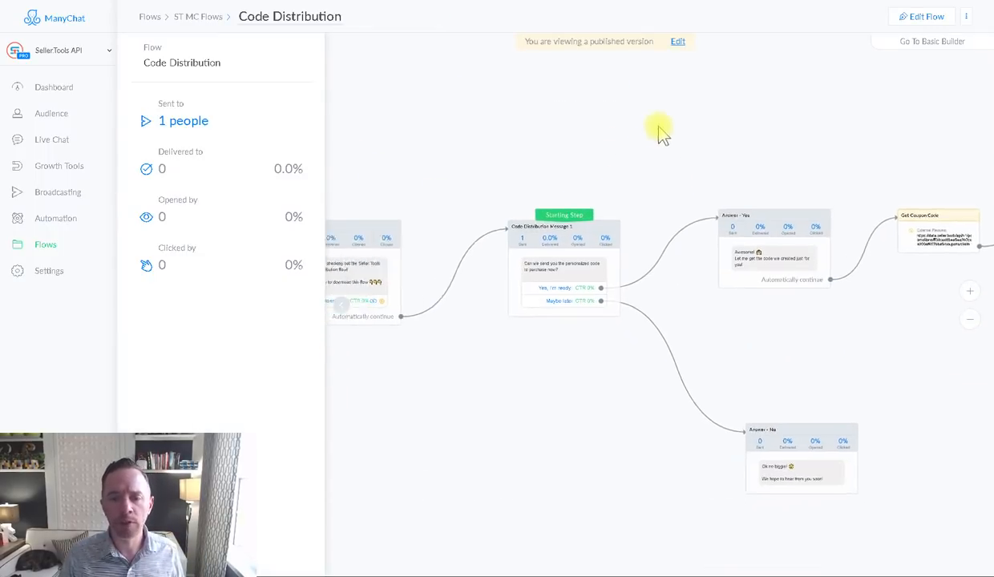
{"action": "left_click", "coordinate": [340, 305]}
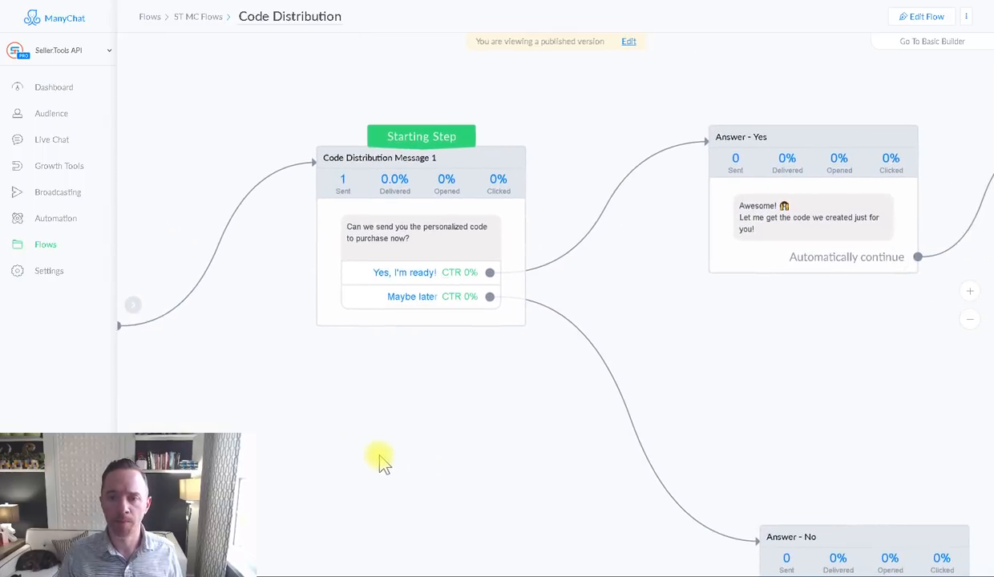
{"action": "left_click", "coordinate": [627, 42]}
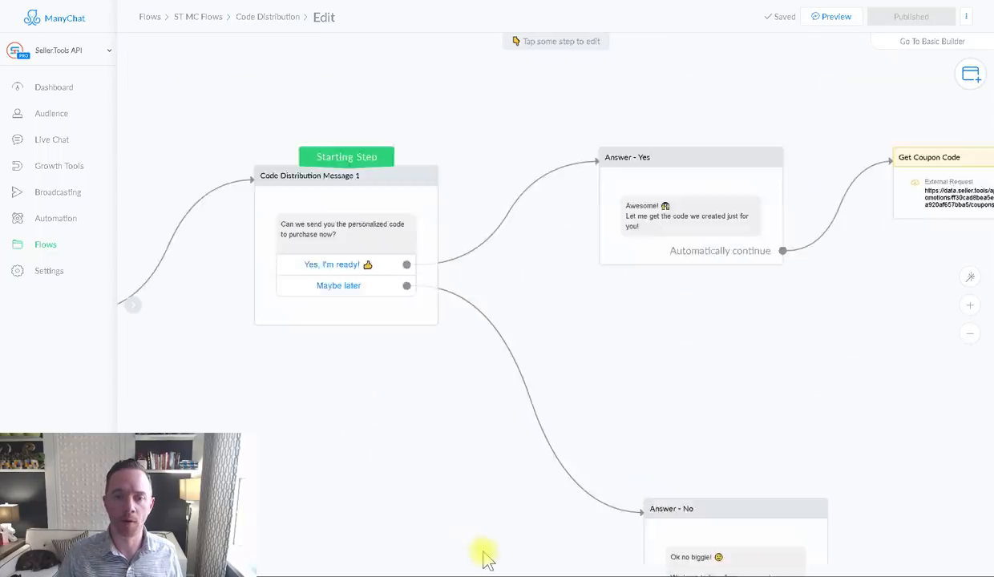
Step: Review the flow from Code Distribution Message 1 through Answer - Yes and Get Coupon Code to Code/URL Distribution
{"action": "left_click_drag", "start_coordinate": [689, 480], "coordinate": [451, 517]}
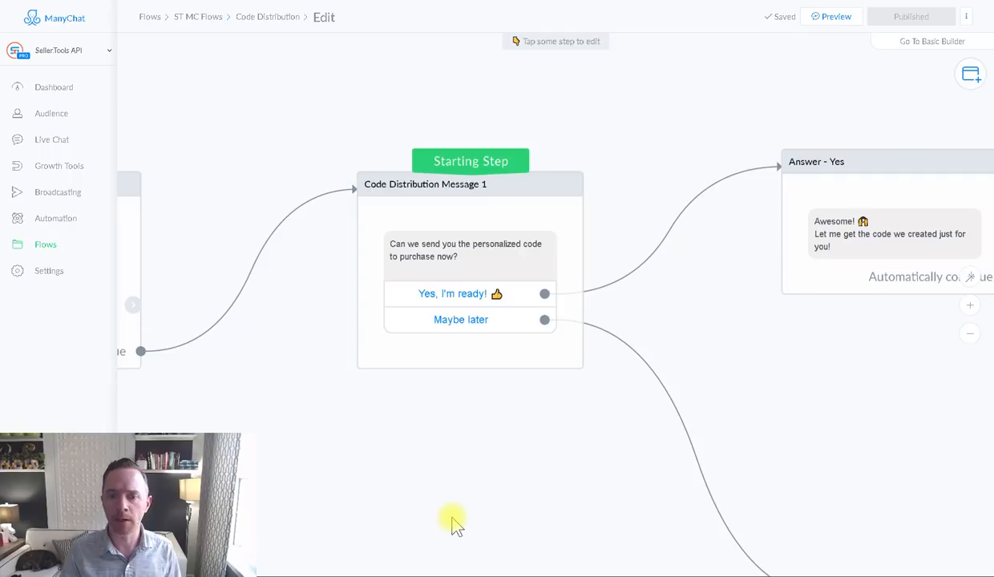
{"action": "left_click_drag", "start_coordinate": [451, 493], "coordinate": [307, 476]}
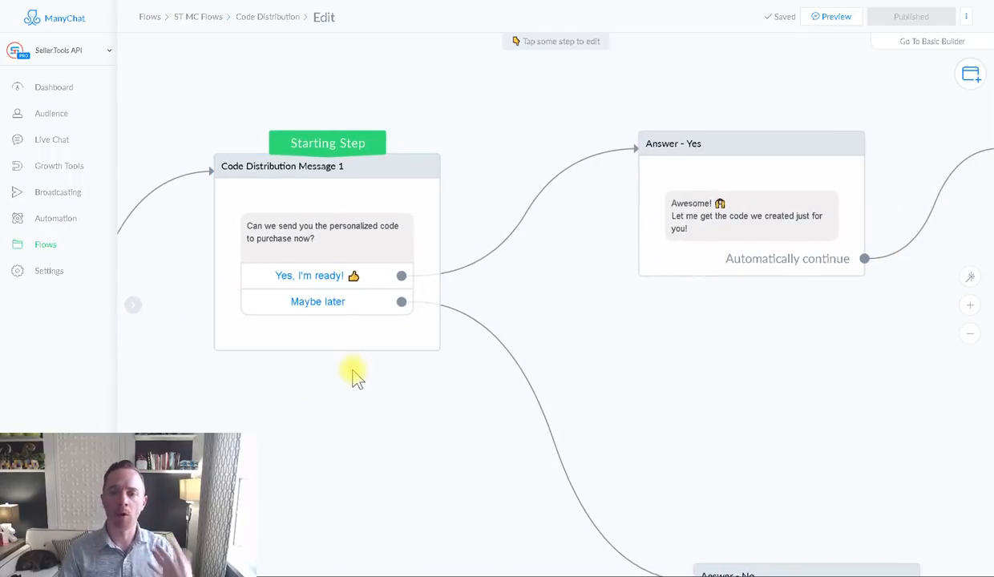
{"action": "left_click_drag", "start_coordinate": [761, 361], "coordinate": [530, 386]}
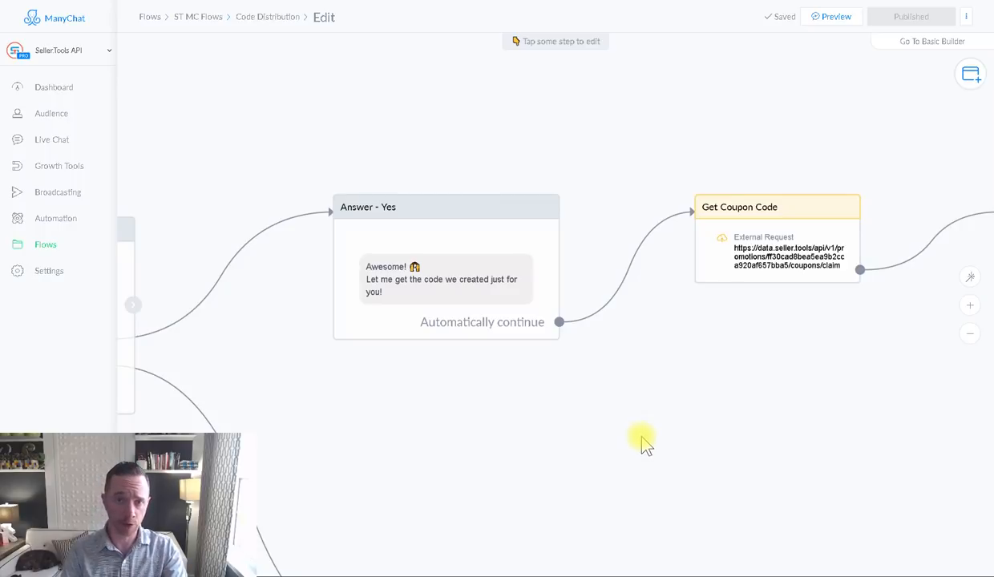
{"action": "left_click_drag", "start_coordinate": [690, 452], "coordinate": [455, 461]}
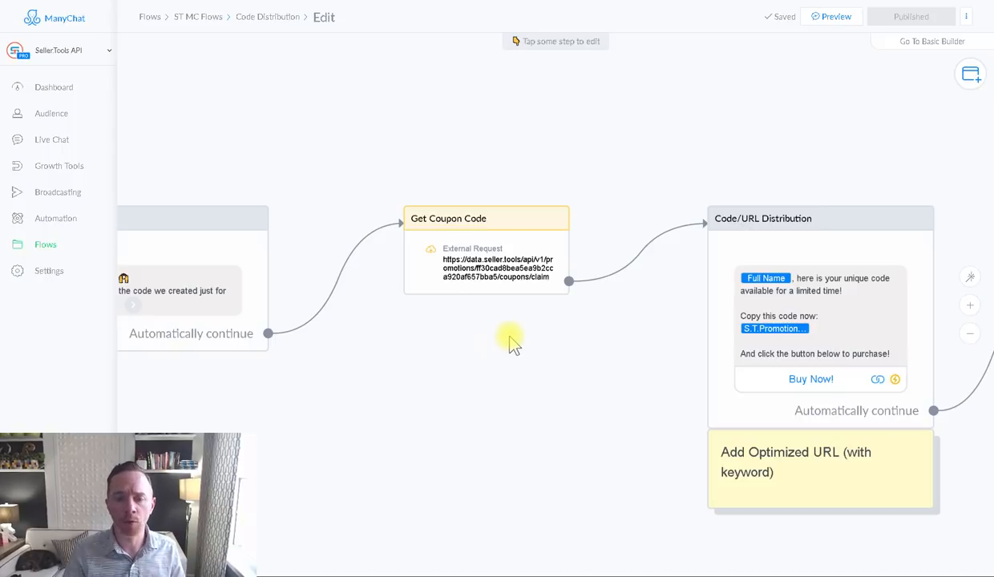
{"action": "left_click", "coordinate": [446, 352]}
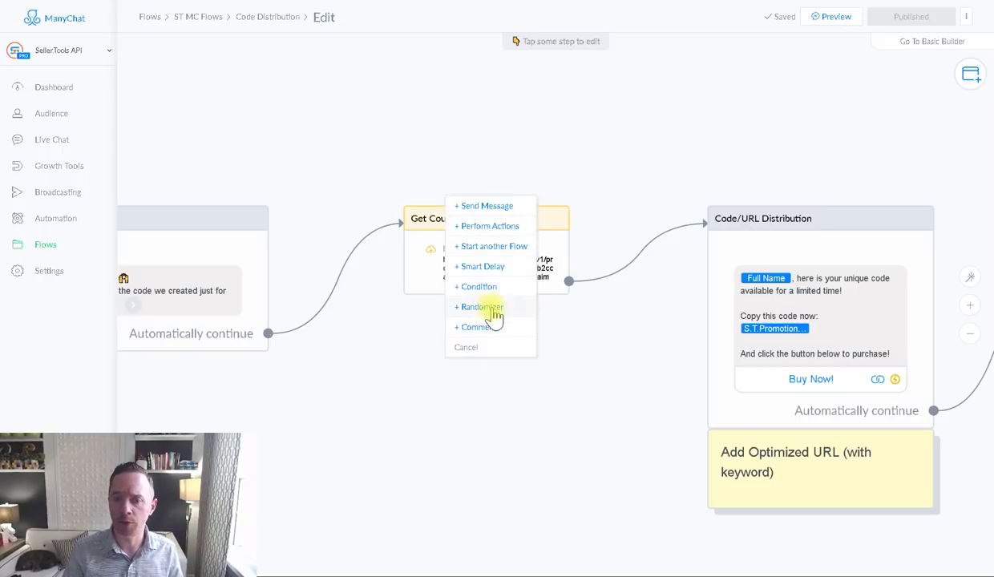
{"action": "left_click", "coordinate": [491, 227]}
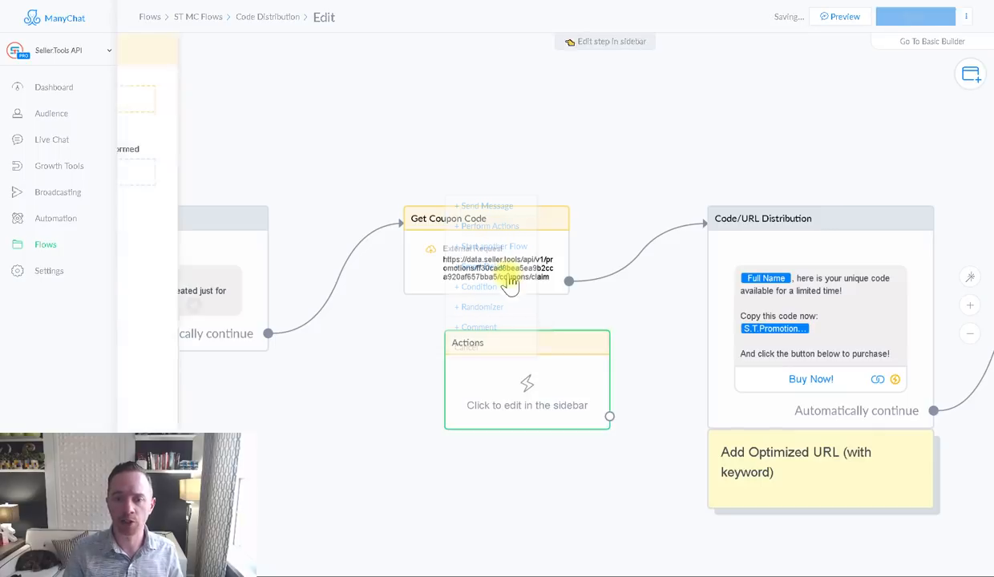
{"action": "left_click", "coordinate": [237, 104]}
{"action": "scroll", "coordinate": [235, 160], "scroll_direction": "down", "scroll_amount": 2}
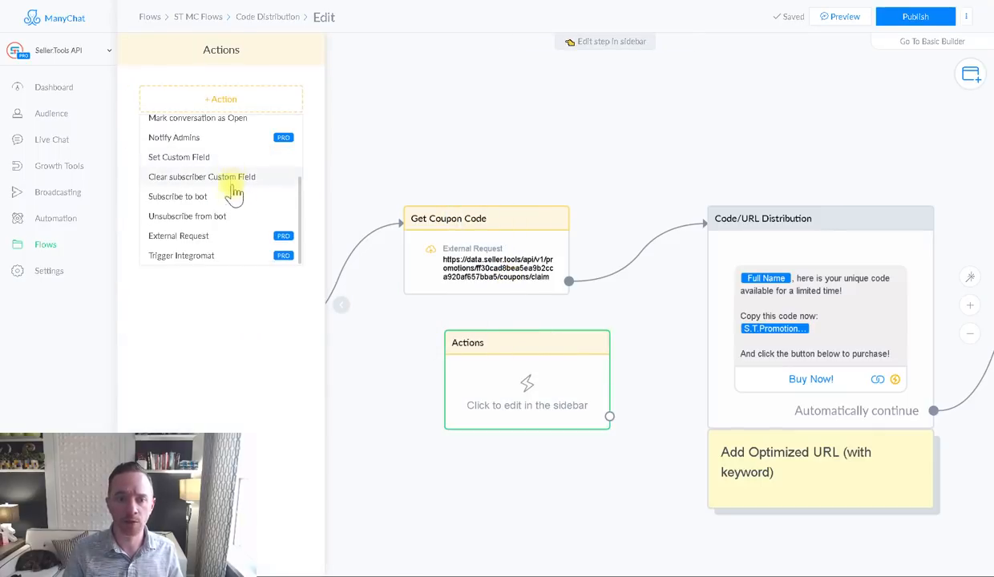
{"action": "left_click", "coordinate": [420, 415]}
{"action": "left_click", "coordinate": [478, 335]}
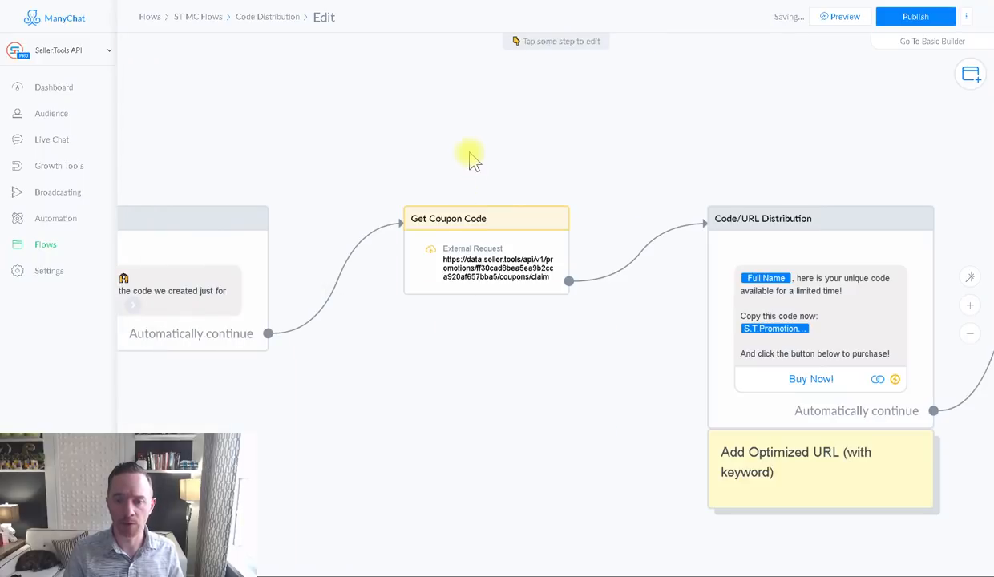
Step: Open the external request inside the Get Coupon Code step and check the available request types
{"action": "mouse_move", "coordinate": [497, 290]}
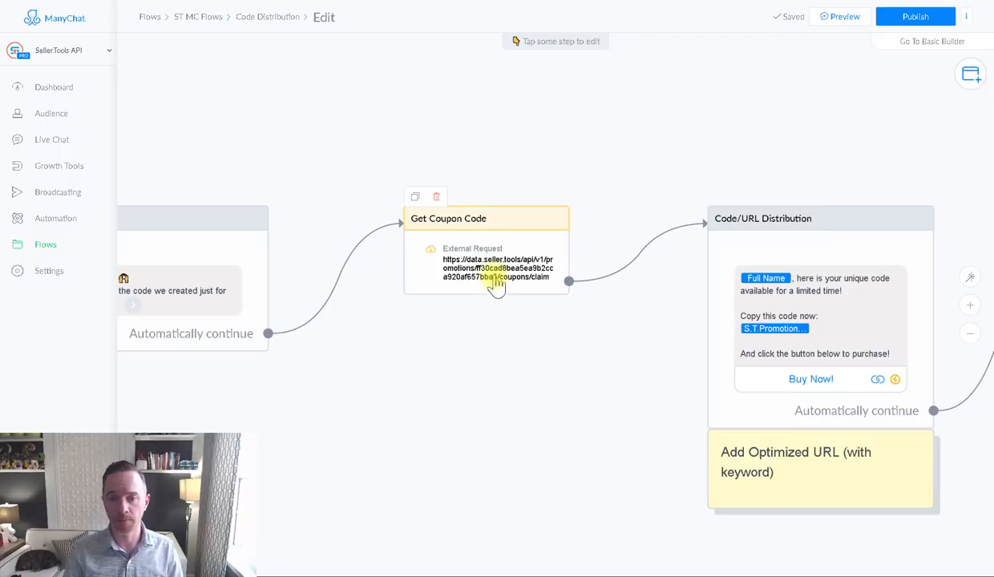
{"action": "left_click", "coordinate": [495, 287]}
{"action": "left_click", "coordinate": [234, 127]}
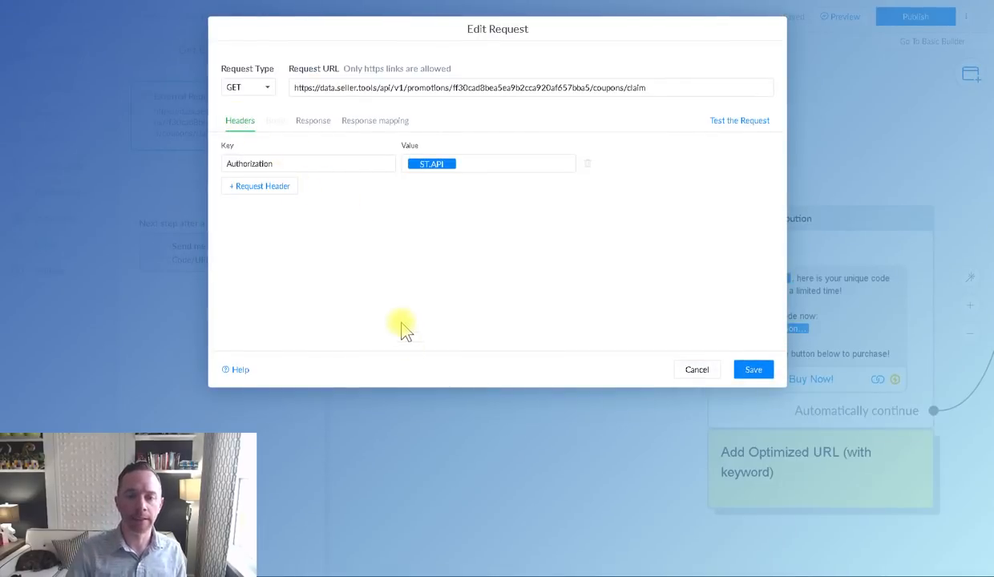
{"action": "left_click", "coordinate": [264, 91]}
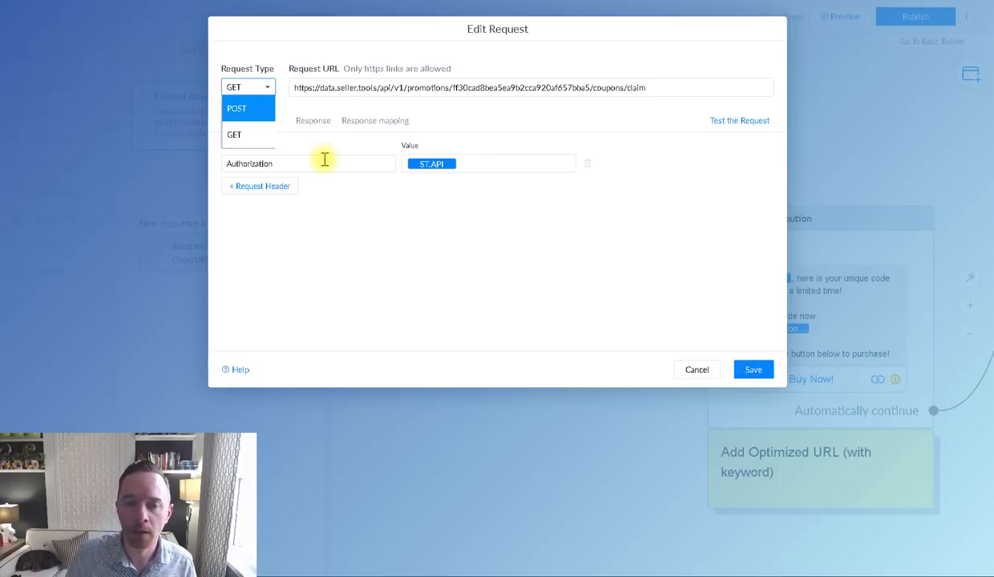
{"action": "left_click", "coordinate": [355, 257]}
Step: Compare the request URL with the endpoint for claiming a promotion's coupon code in the API documentation
{"action": "left_click_drag", "start_coordinate": [648, 87], "coordinate": [293, 88]}
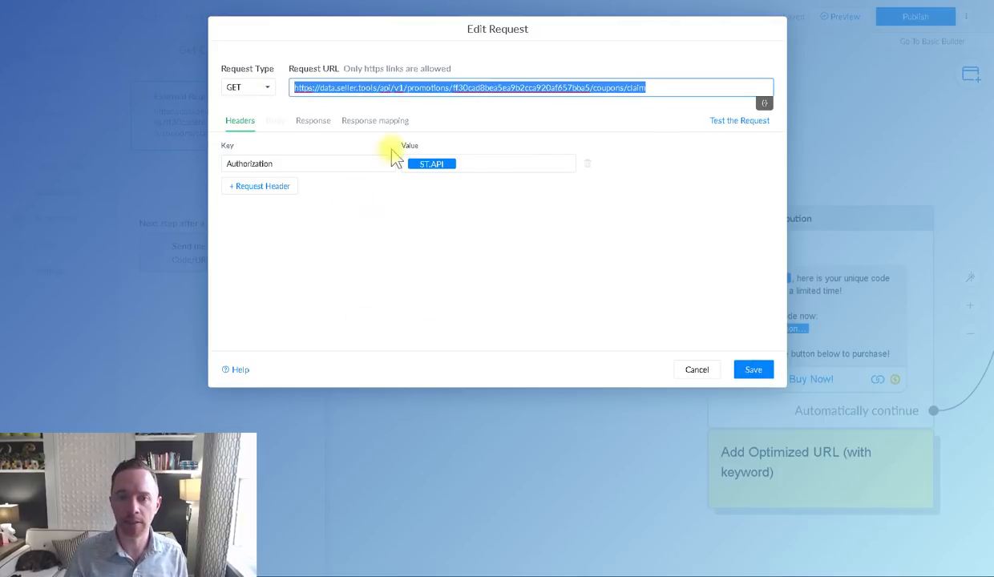
{"action": "left_click", "coordinate": [548, 88]}
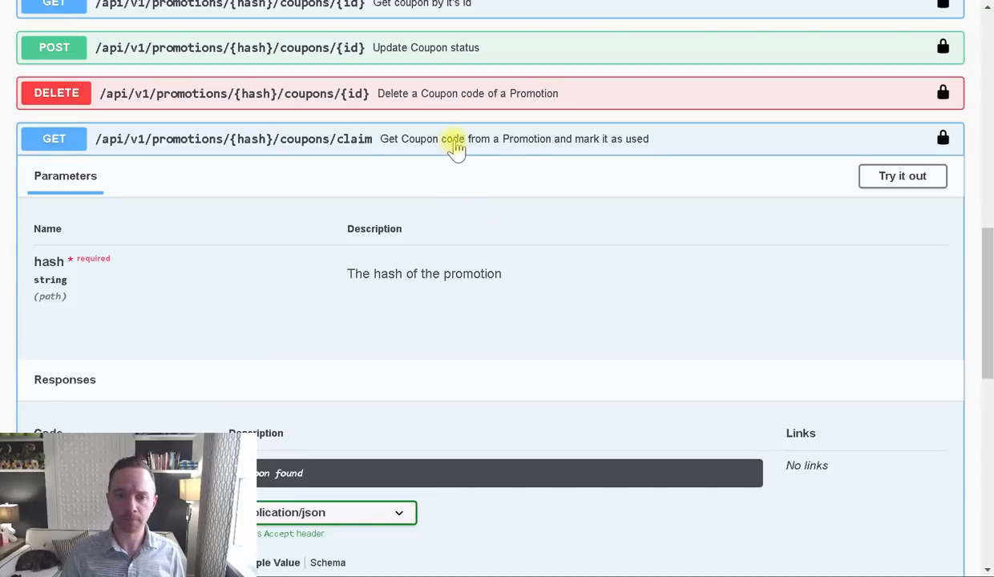
{"action": "left_click", "coordinate": [456, 149]}
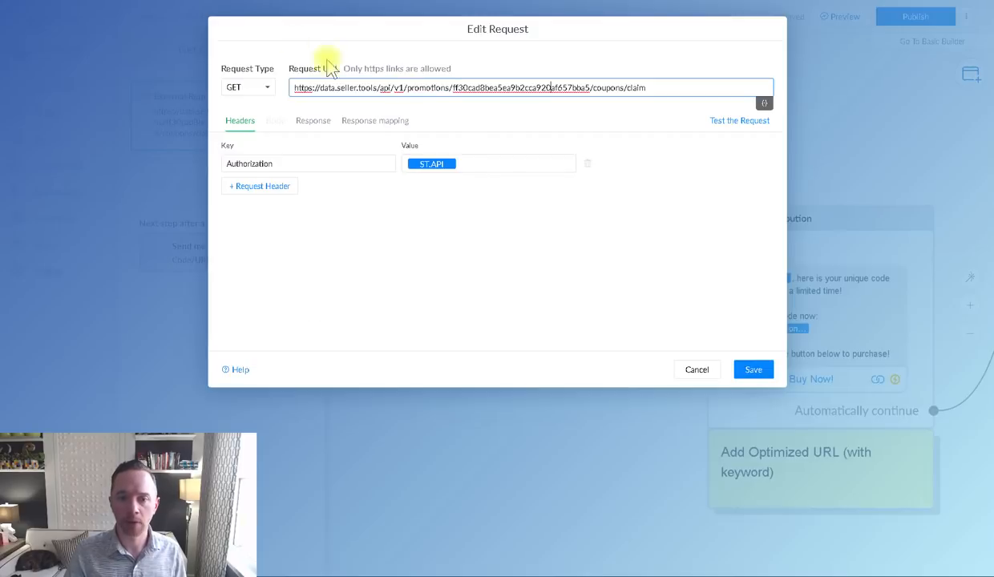
Step: Examine the request URL's parts: the promotions base address, the promotion hash and the /coupons/claim ending
{"action": "left_click_drag", "start_coordinate": [453, 87], "coordinate": [291, 88]}
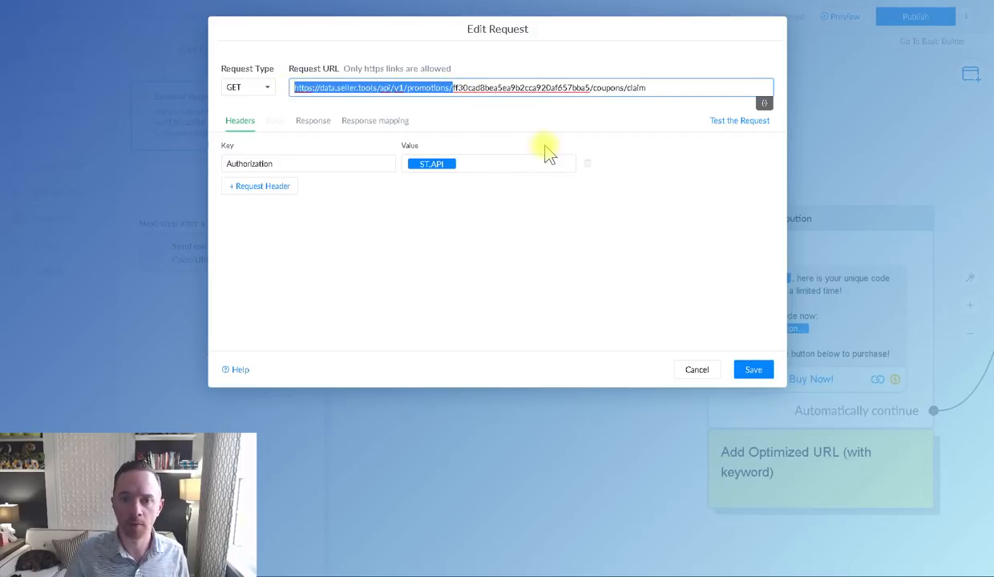
{"action": "left_click_drag", "start_coordinate": [454, 88], "coordinate": [613, 129]}
{"action": "left_click", "coordinate": [616, 90]}
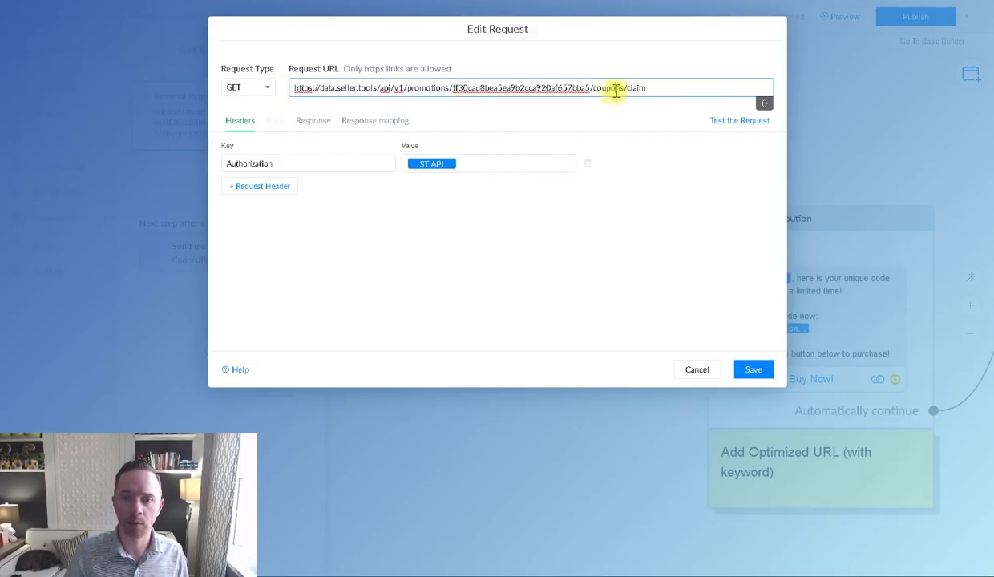
{"action": "left_click_drag", "start_coordinate": [646, 88], "coordinate": [590, 88]}
{"action": "left_click", "coordinate": [527, 85]}
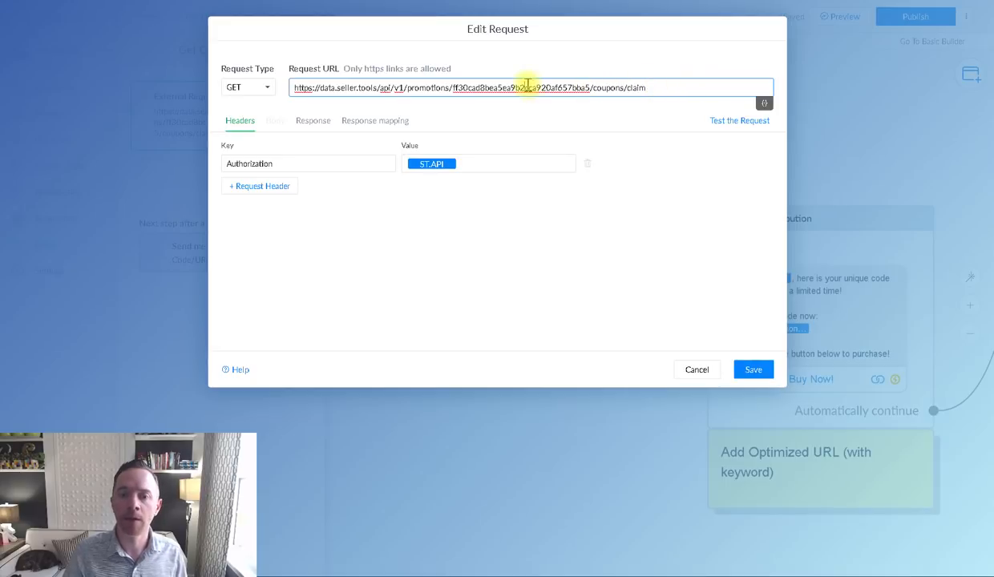
{"action": "double_click", "coordinate": [527, 86]}
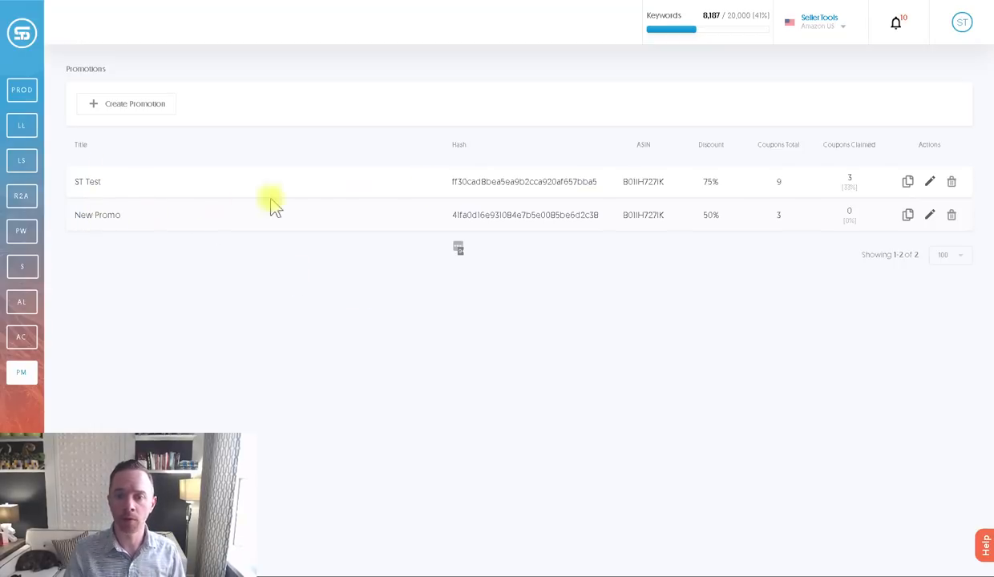
Step: Switch to the Seller.Tools Promotions page, enlarge it, and find the hash of the ST Test promotion
{"action": "double_click", "coordinate": [563, 215]}
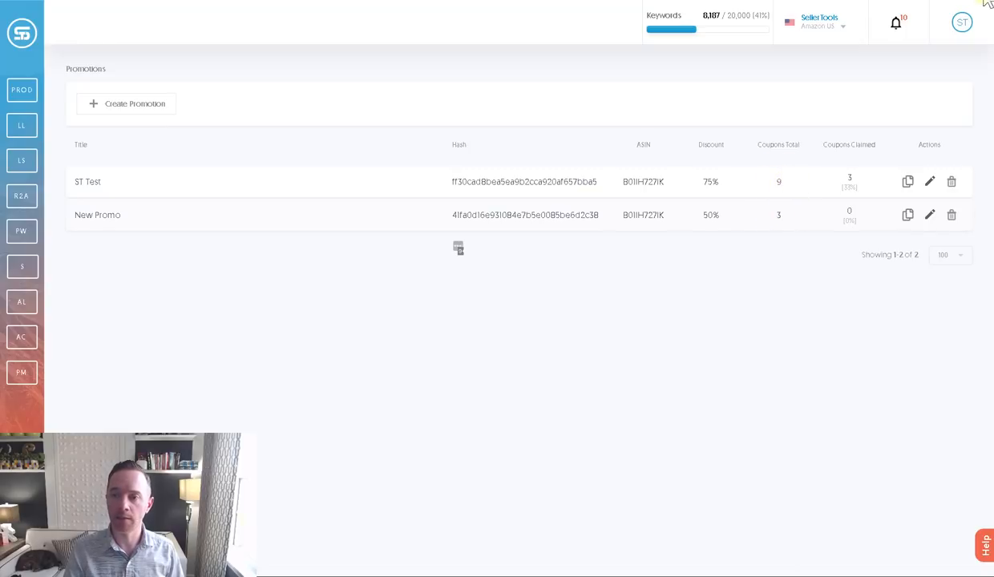
{"action": "left_click", "coordinate": [988, 4]}
{"action": "left_click", "coordinate": [930, 176]}
{"action": "left_click", "coordinate": [930, 176]}
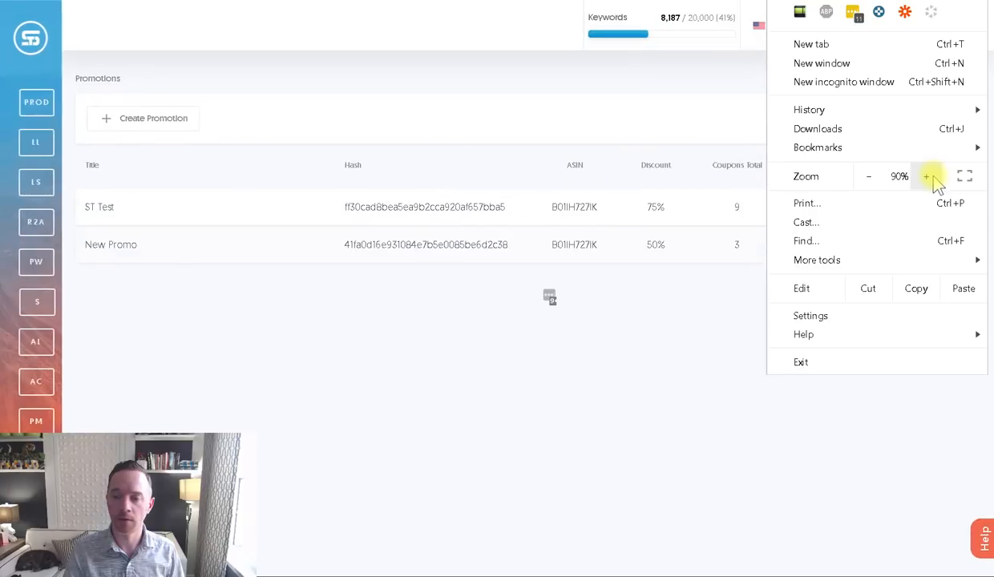
{"action": "left_click", "coordinate": [930, 176]}
{"action": "left_click", "coordinate": [690, 455]}
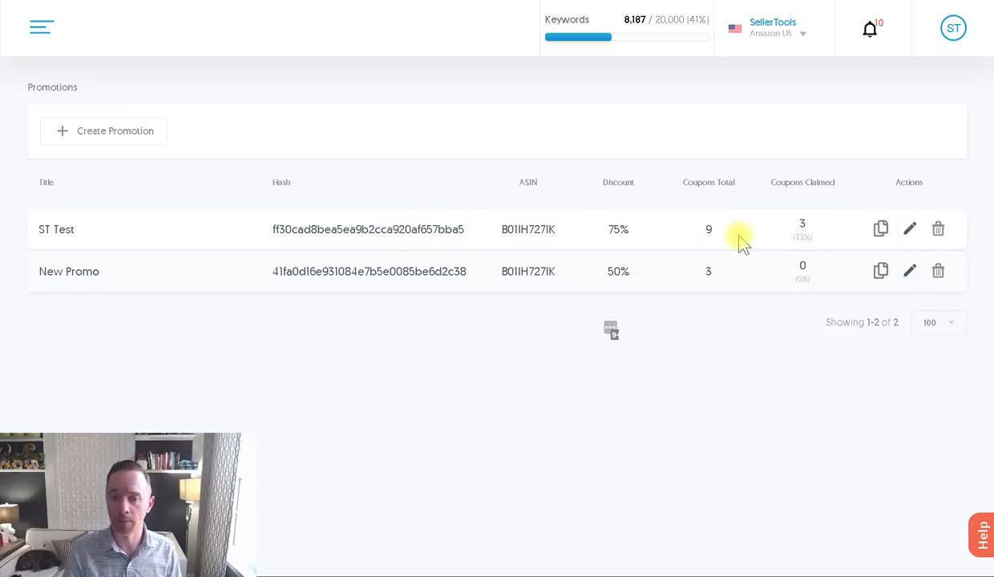
{"action": "double_click", "coordinate": [424, 230]}
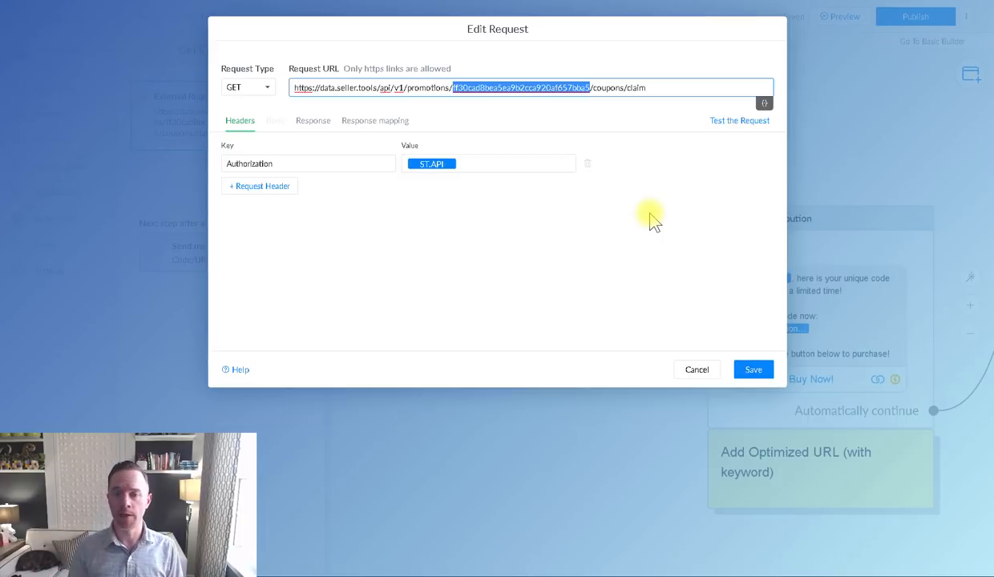
Step: Check the promotion hash in the ManyChat request URL and the key and value of the Authorization header
{"action": "double_click", "coordinate": [529, 88]}
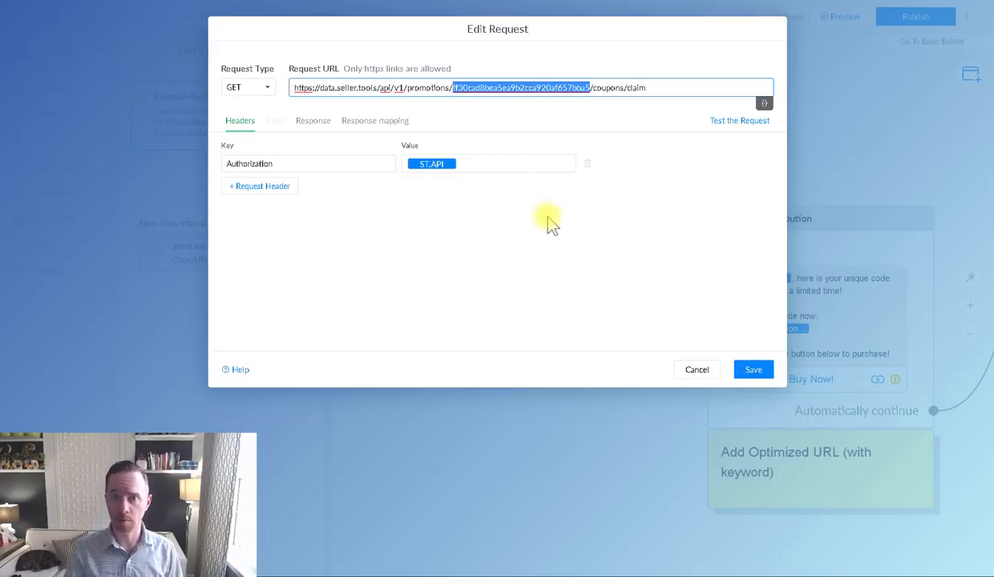
{"action": "left_click", "coordinate": [537, 226]}
{"action": "double_click", "coordinate": [326, 161]}
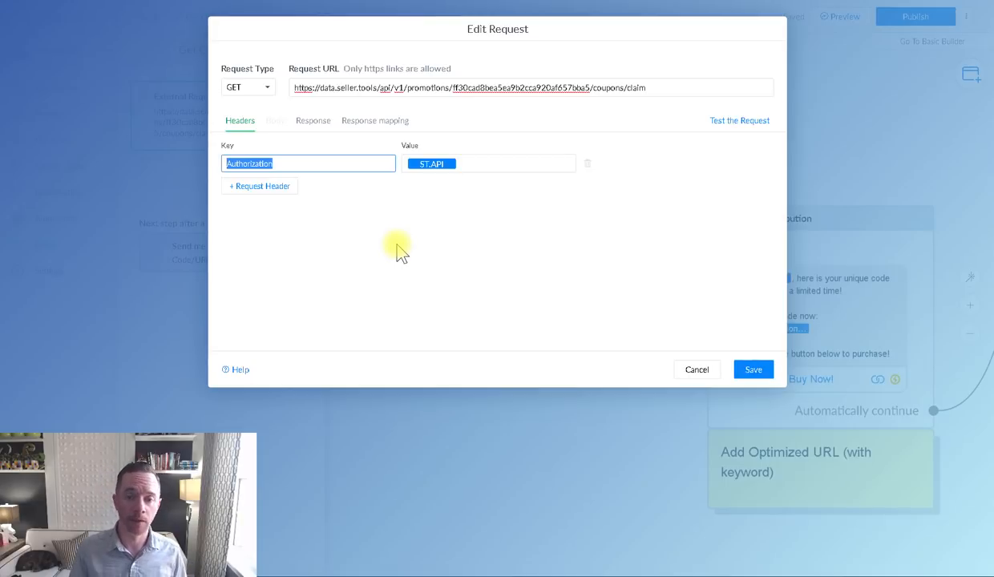
{"action": "left_click", "coordinate": [475, 163]}
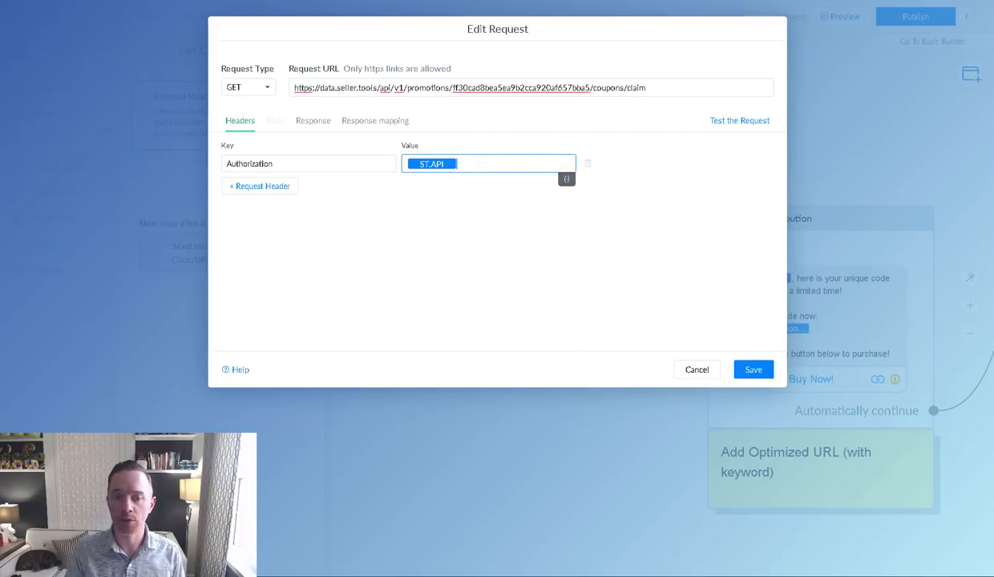
Step: Examine the user fields and bot fields in the bot's Custom Fields settings
{"action": "left_click", "coordinate": [264, 2]}
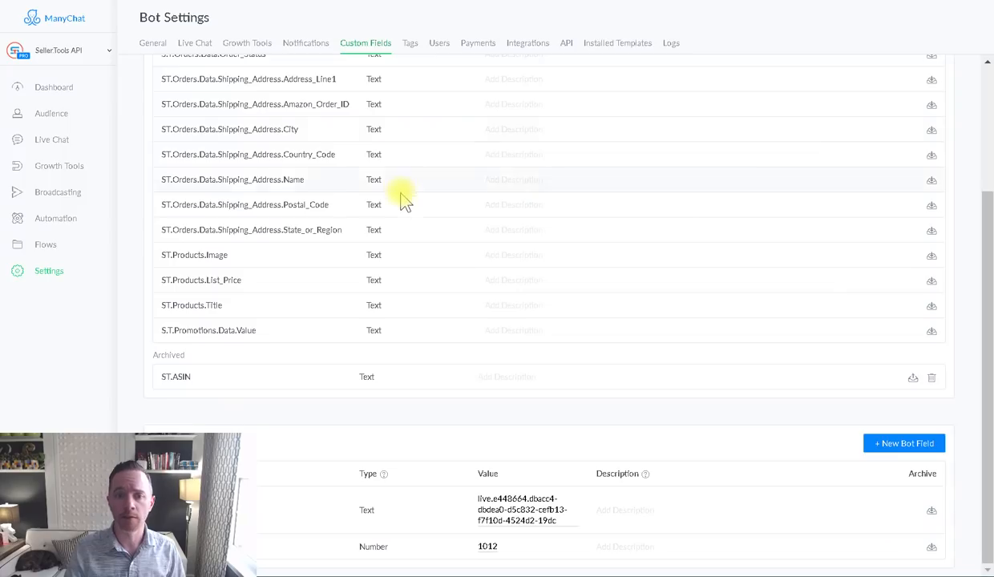
{"action": "scroll", "coordinate": [384, 257], "scroll_direction": "up", "scroll_amount": 2}
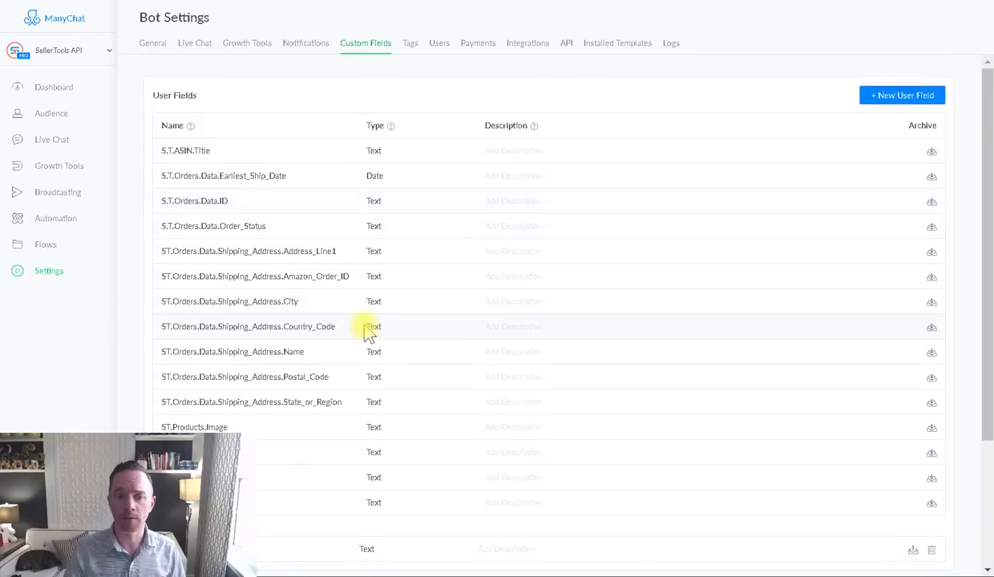
{"action": "scroll", "coordinate": [210, 160], "scroll_direction": "down", "scroll_amount": 1}
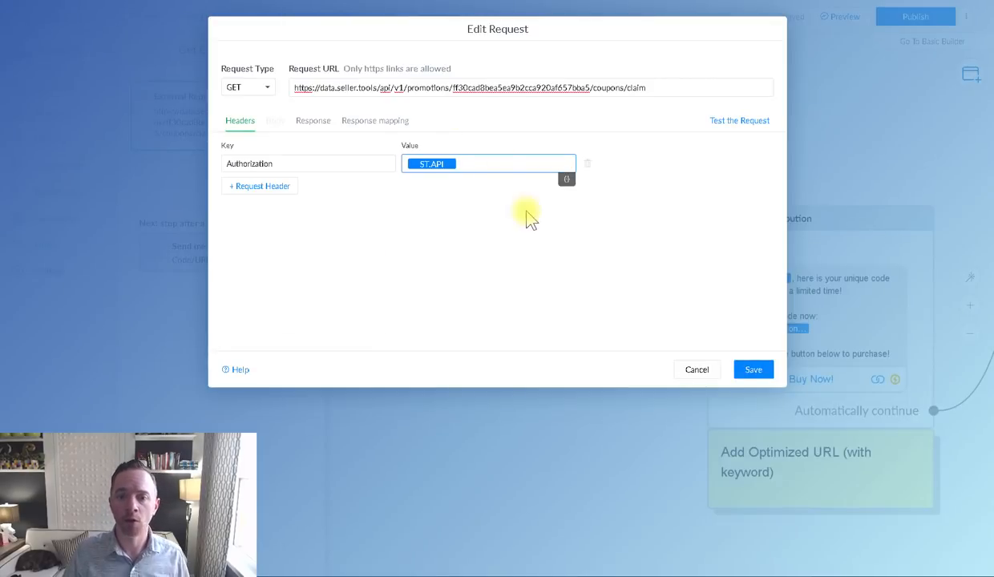
Step: Review the coupon request's response and header sections and test the request
{"action": "left_click", "coordinate": [314, 122]}
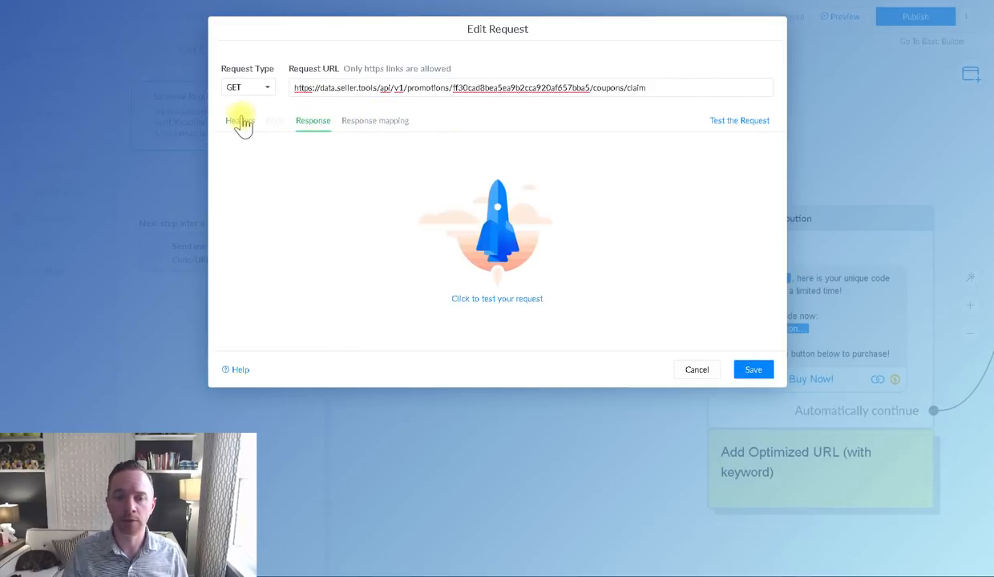
{"action": "left_click", "coordinate": [242, 123]}
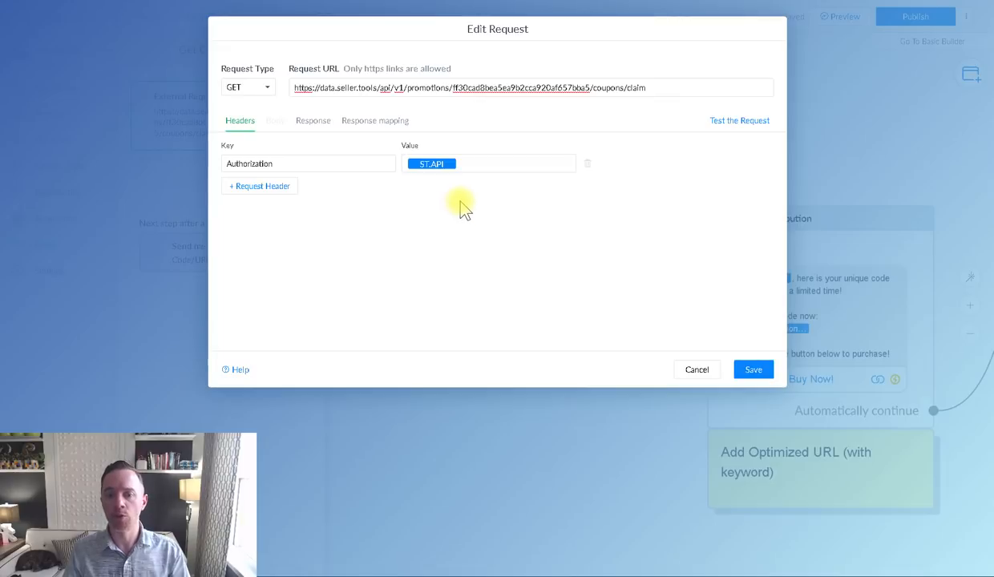
{"action": "left_click", "coordinate": [739, 122]}
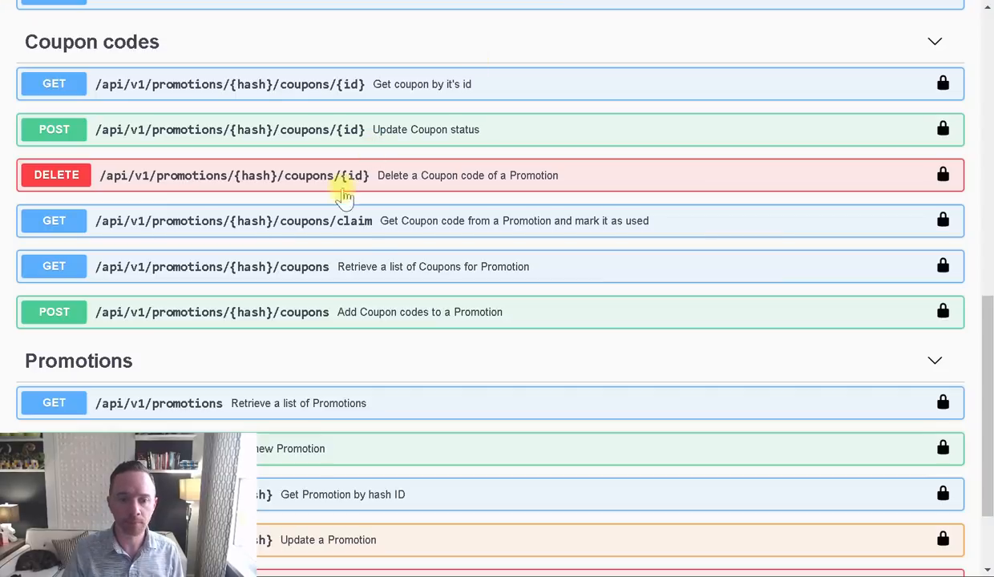
Step: Examine the parameters, request body and response example of the API endpoint for adding coupon codes to a promotion
{"action": "left_click", "coordinate": [406, 314]}
{"action": "scroll", "coordinate": [376, 215], "scroll_direction": "down", "scroll_amount": 6}
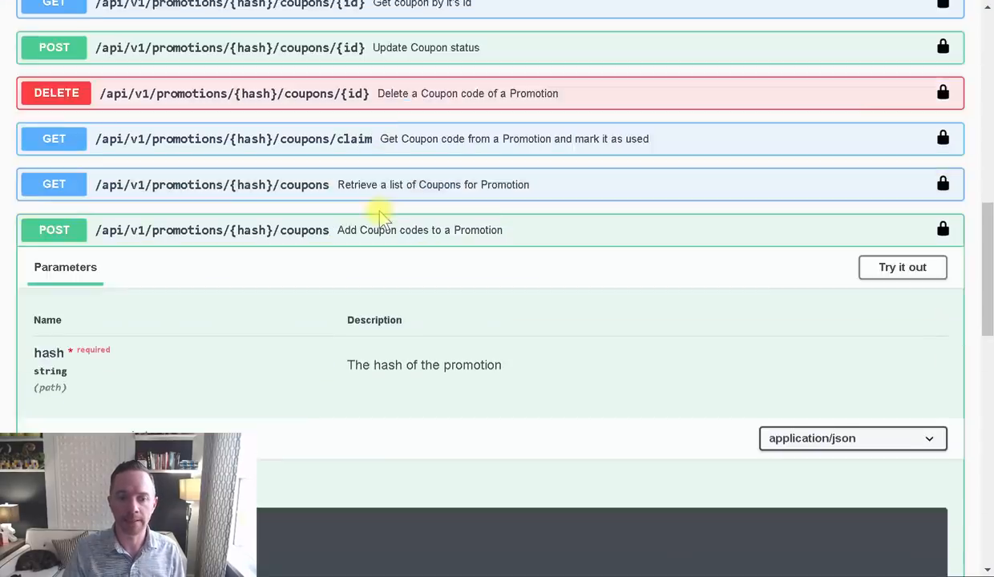
{"action": "scroll", "coordinate": [33, 264], "scroll_direction": "down", "scroll_amount": 6}
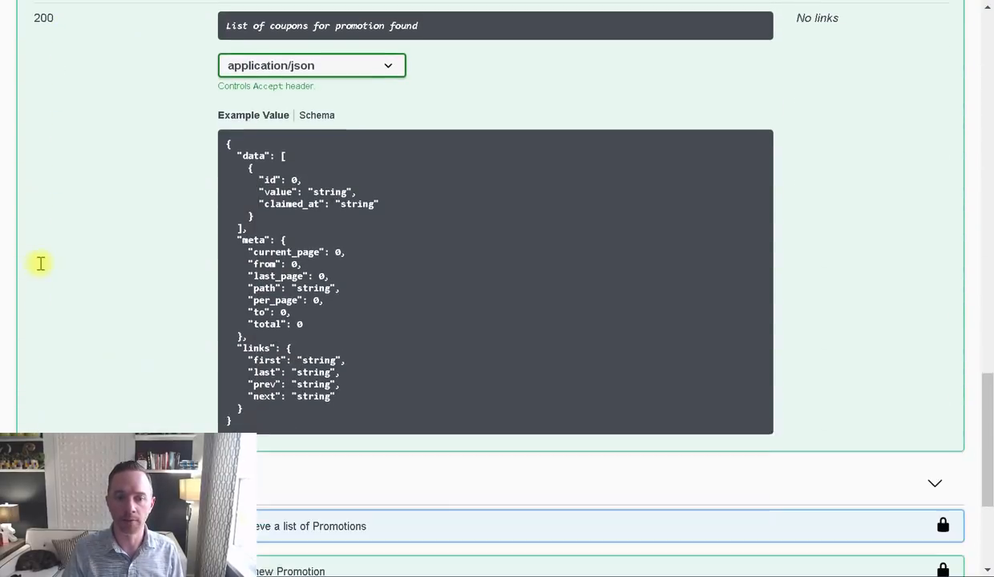
{"action": "scroll", "coordinate": [64, 263], "scroll_direction": "up", "scroll_amount": 5}
{"action": "scroll", "coordinate": [83, 266], "scroll_direction": "up", "scroll_amount": 1}
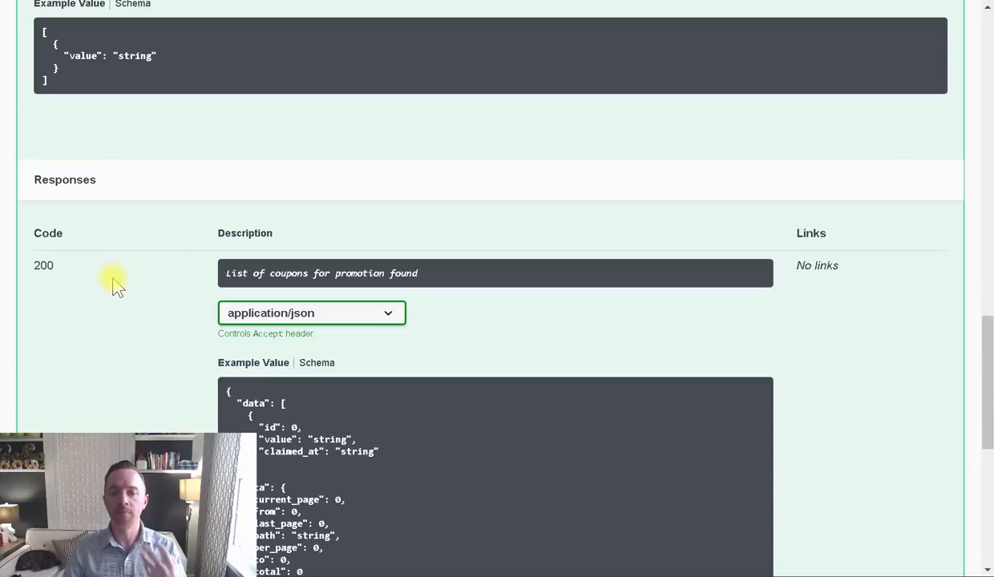
{"action": "scroll", "coordinate": [114, 280], "scroll_direction": "up", "scroll_amount": 2}
{"action": "scroll", "coordinate": [115, 281], "scroll_direction": "down", "scroll_amount": 4}
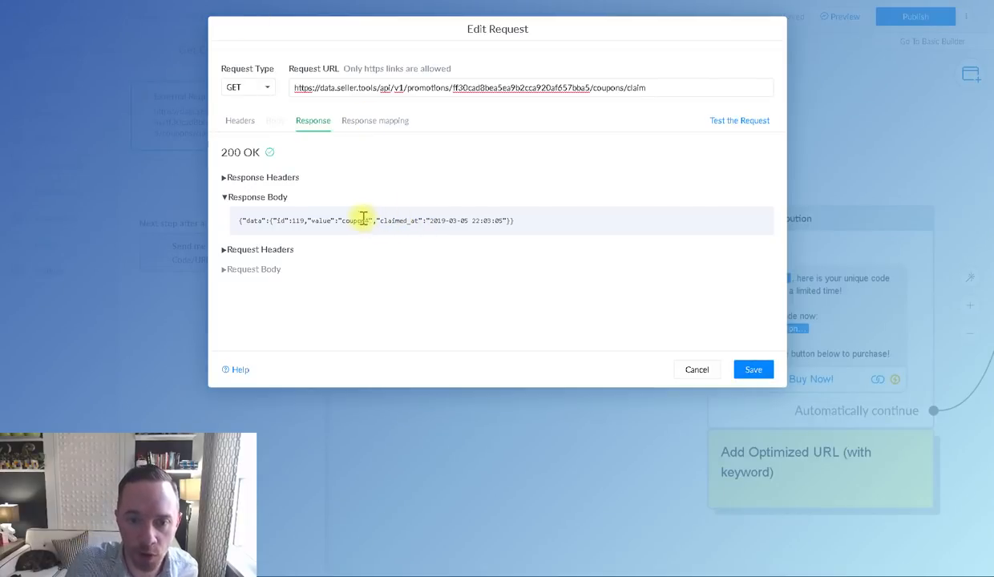
Step: Check the coupon value in the test response body and the claimed coupons of the promotions on the Seller.Tools Promotions page
{"action": "double_click", "coordinate": [356, 219]}
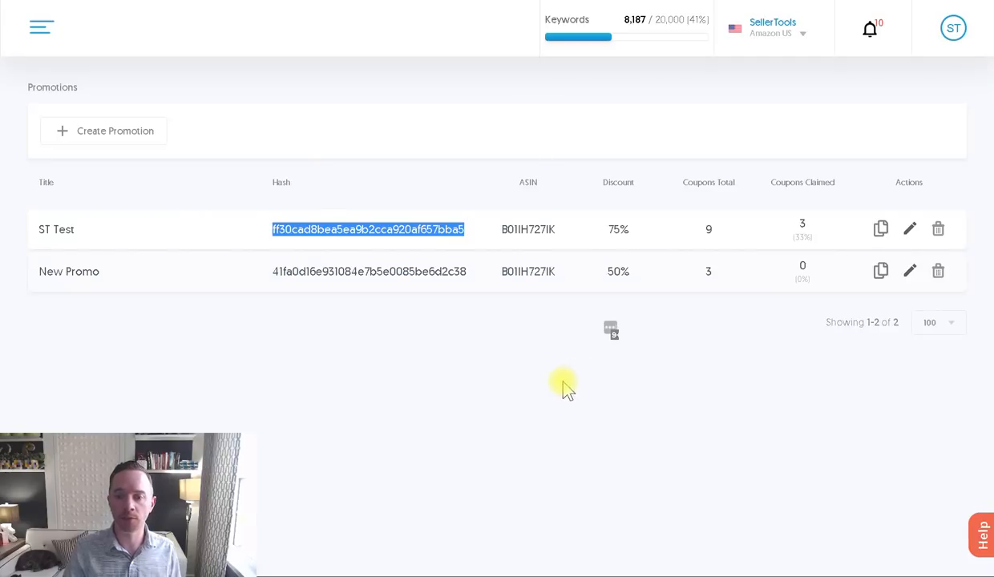
{"action": "left_click", "coordinate": [553, 381]}
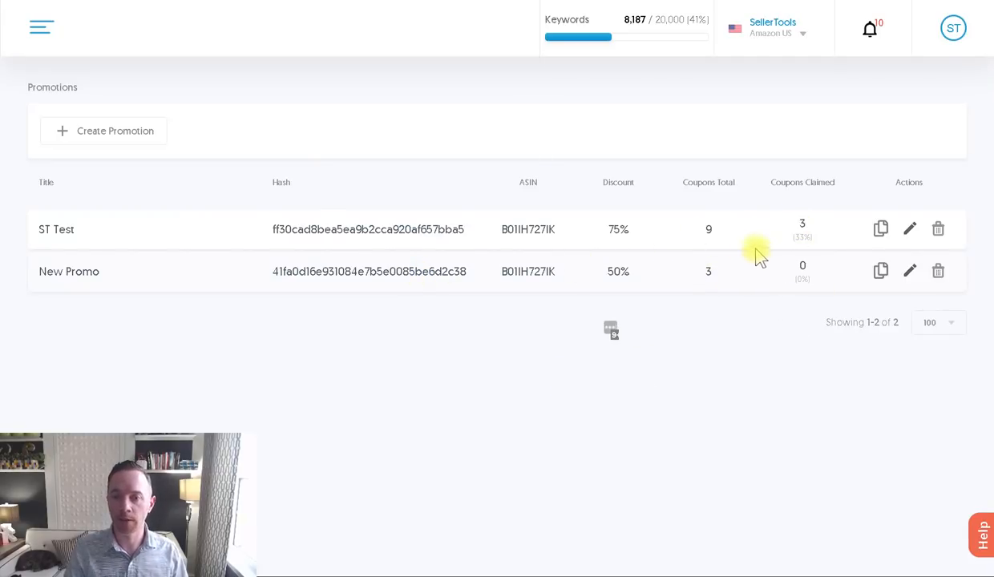
{"action": "left_click", "coordinate": [804, 267]}
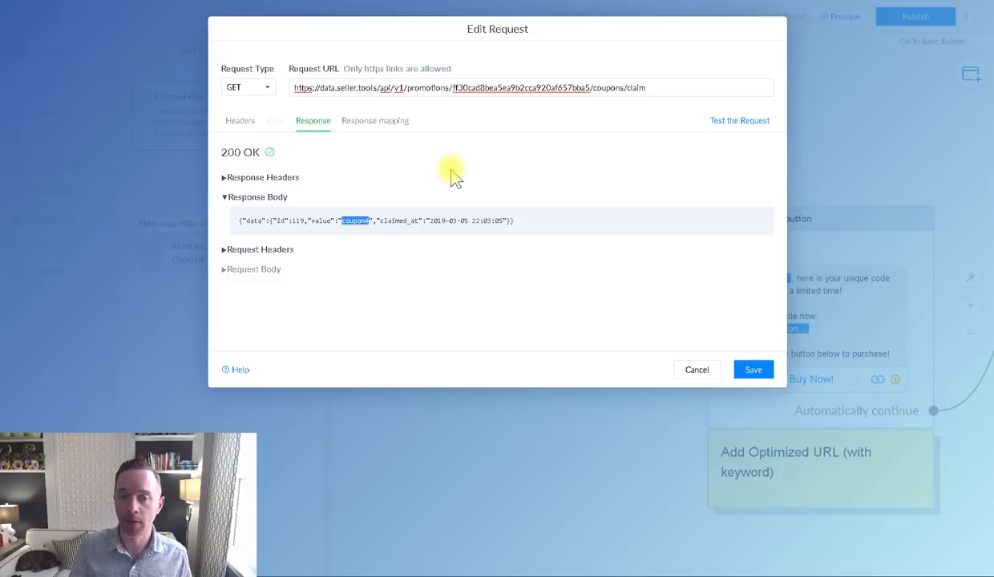
Step: Review the data and value parts of the JSONPath in the coupon request's response mapping
{"action": "left_click", "coordinate": [366, 129]}
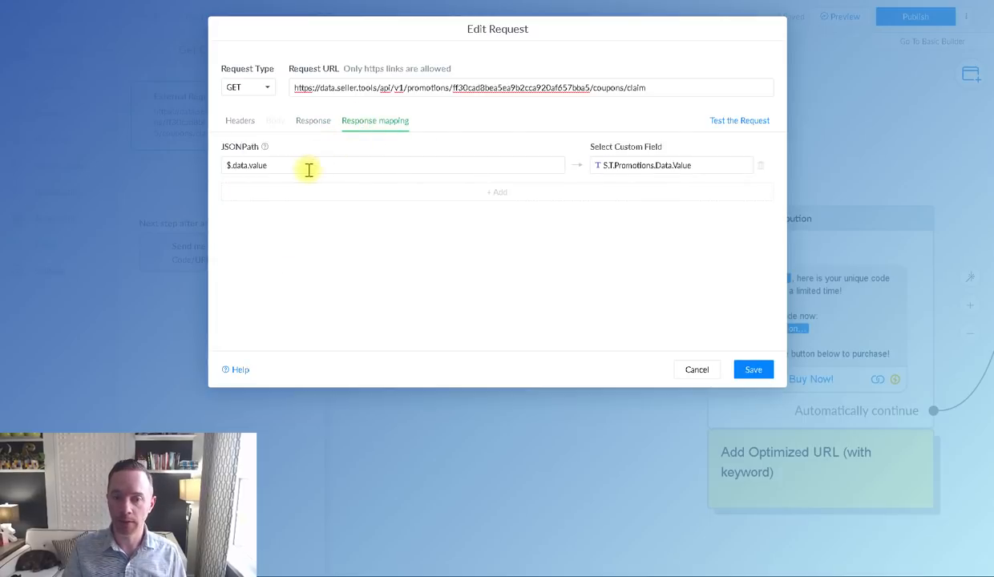
{"action": "double_click", "coordinate": [239, 165]}
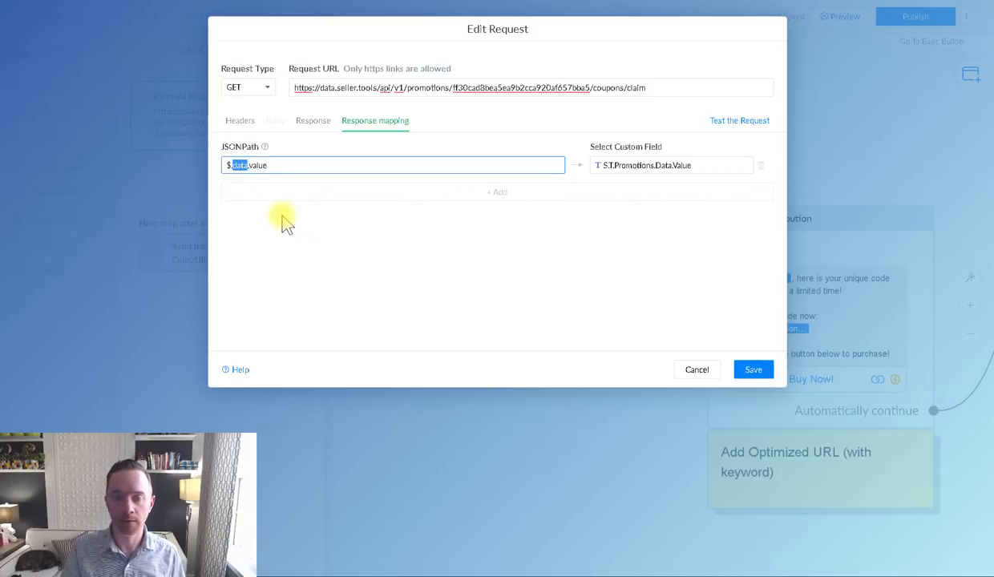
{"action": "double_click", "coordinate": [256, 166]}
{"action": "left_click", "coordinate": [368, 286]}
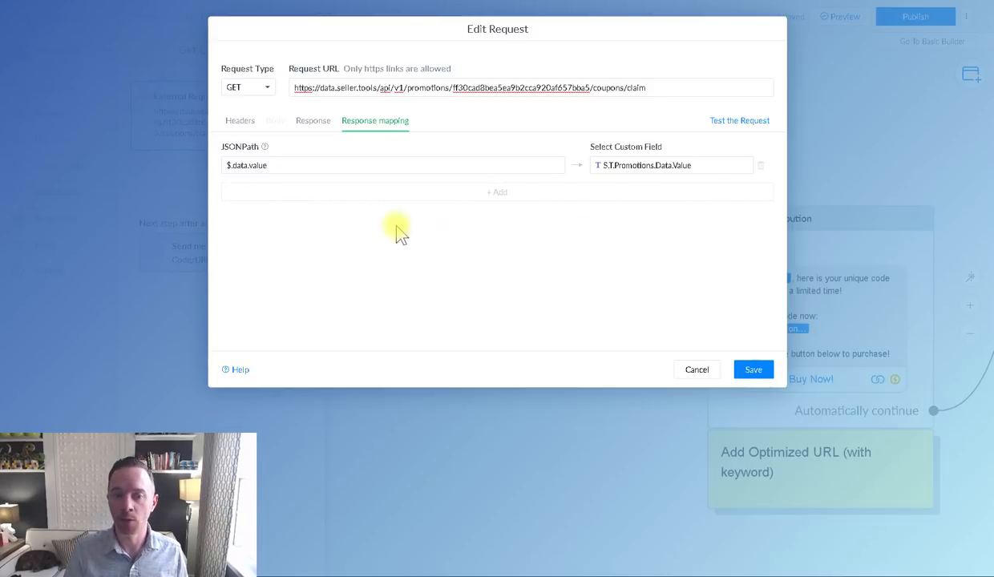
{"action": "double_click", "coordinate": [235, 165]}
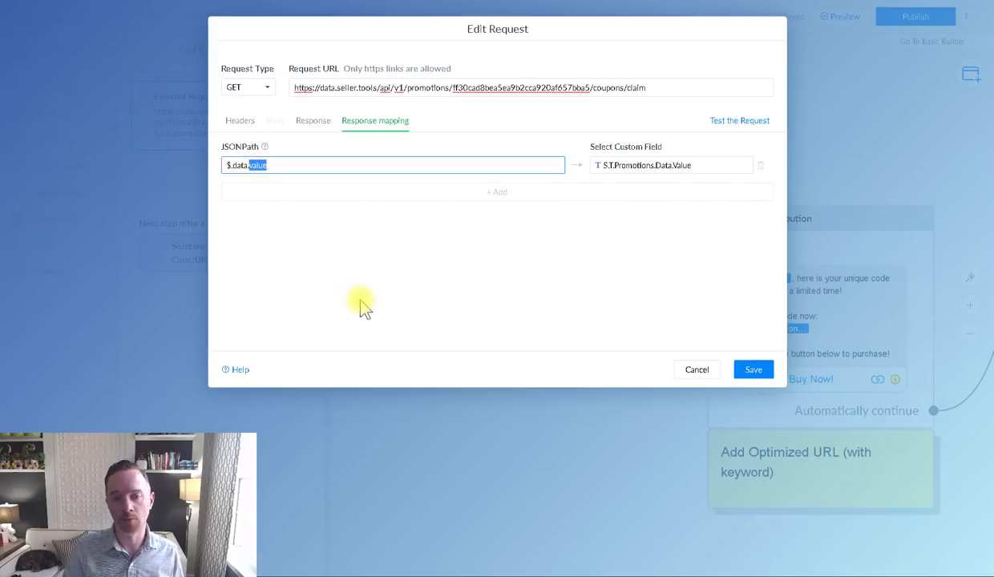
Step: Trace the data key, the value key and the returned coupon code in the test response body
{"action": "left_click", "coordinate": [314, 124]}
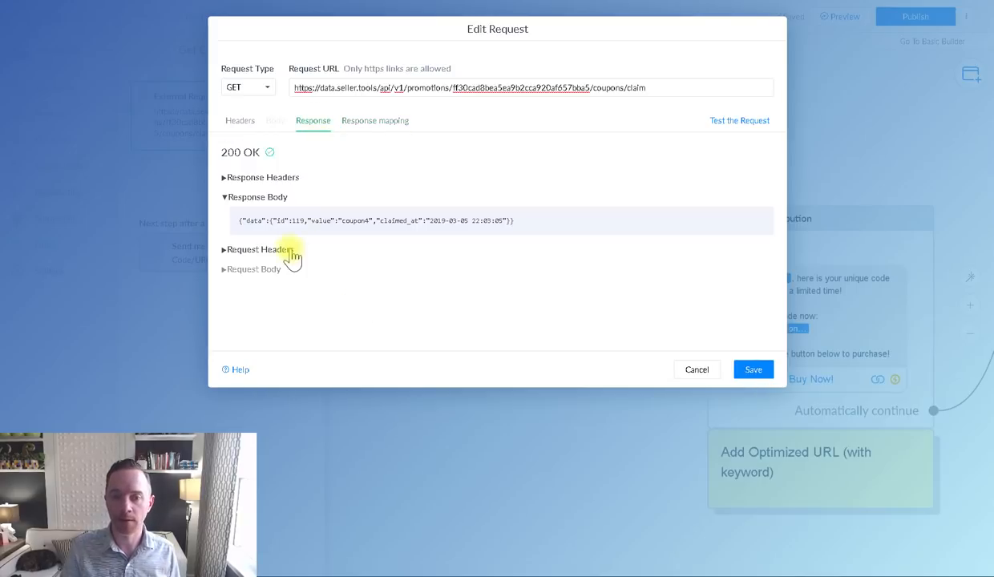
{"action": "double_click", "coordinate": [252, 220]}
{"action": "double_click", "coordinate": [320, 221]}
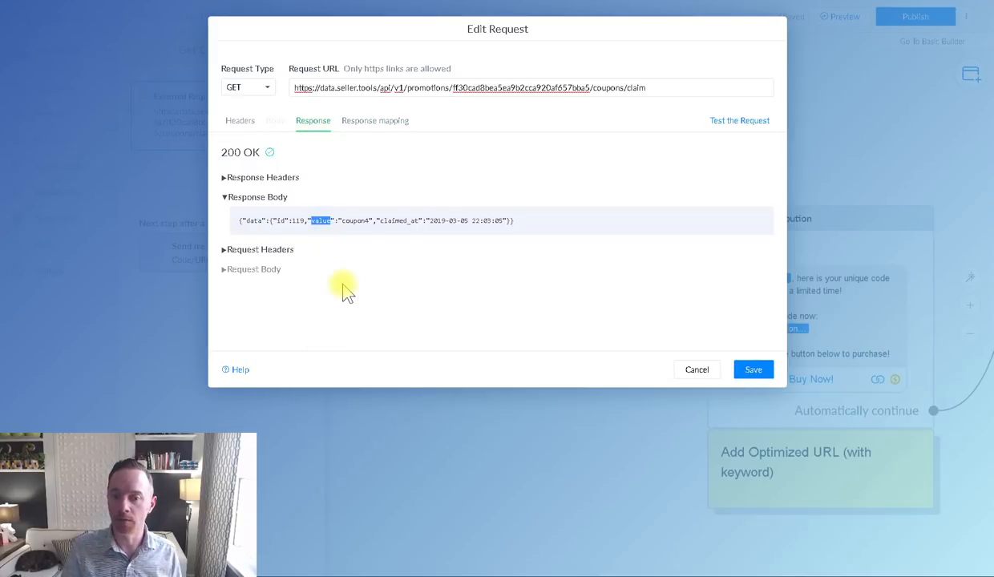
{"action": "double_click", "coordinate": [355, 220]}
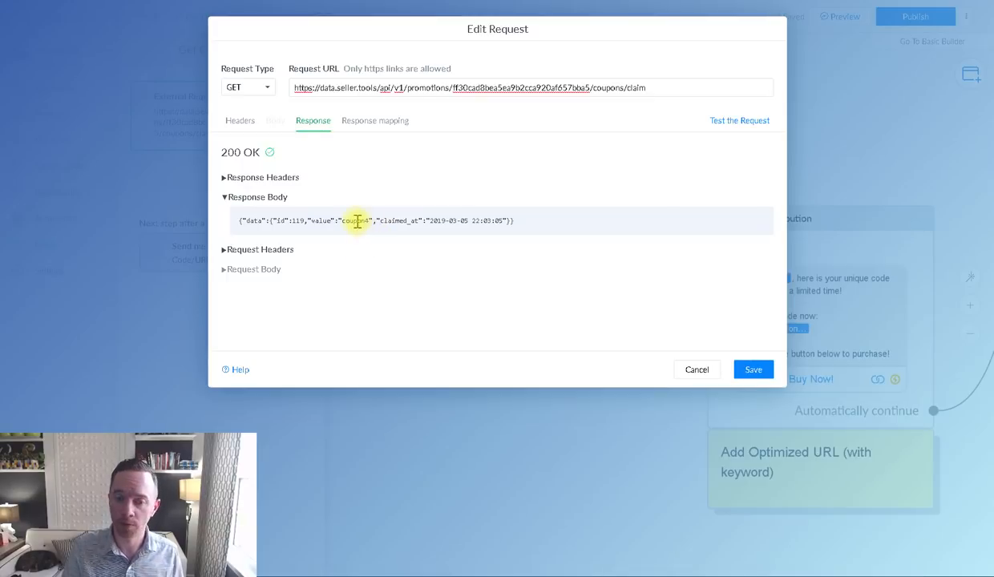
{"action": "left_click", "coordinate": [373, 282]}
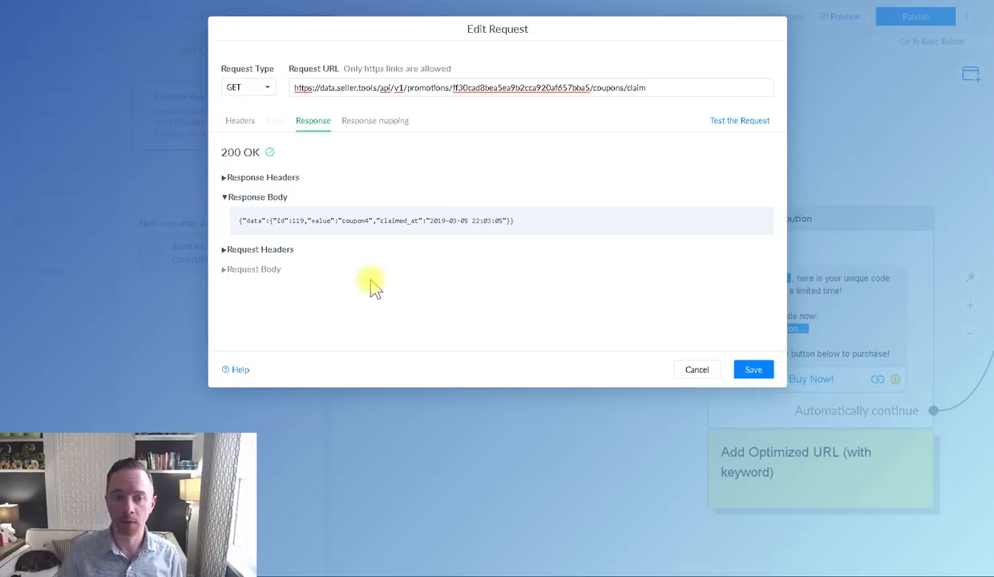
{"action": "double_click", "coordinate": [250, 220]}
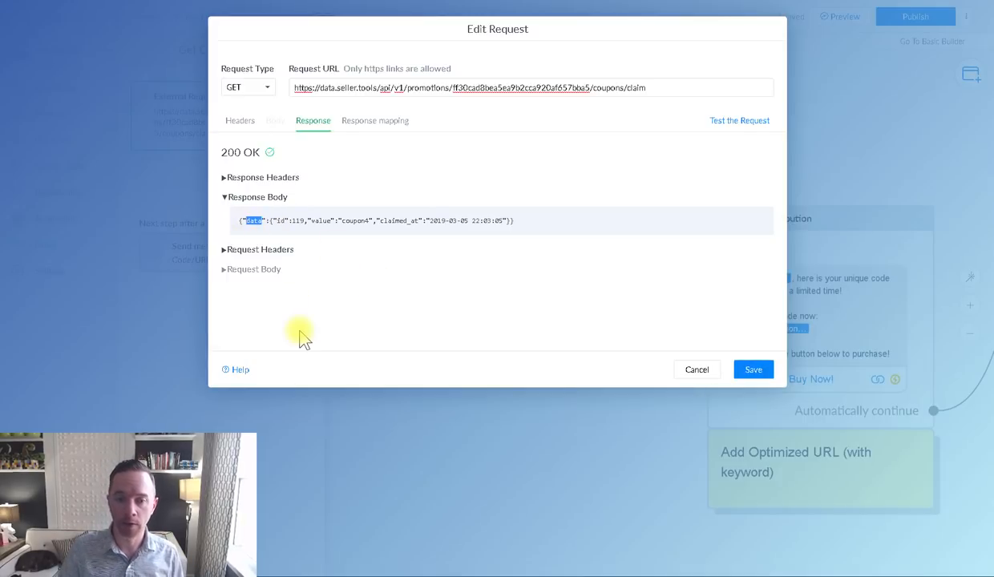
{"action": "left_click", "coordinate": [256, 222]}
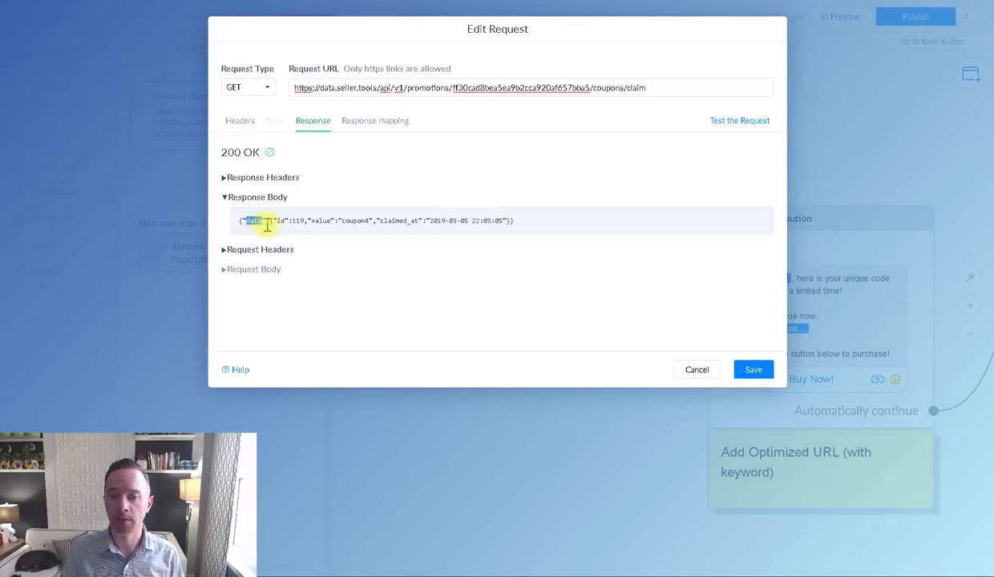
{"action": "double_click", "coordinate": [319, 221]}
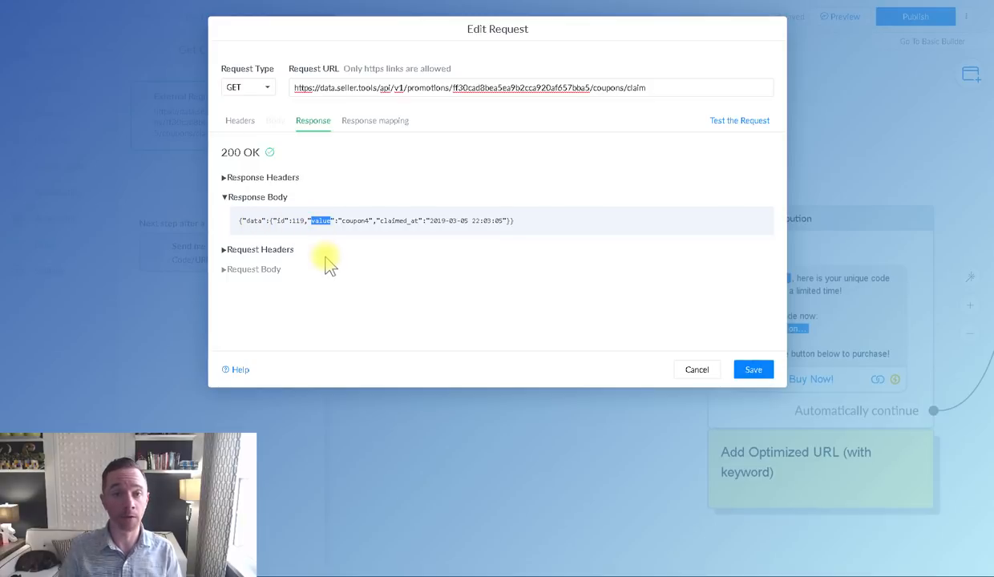
{"action": "double_click", "coordinate": [355, 220]}
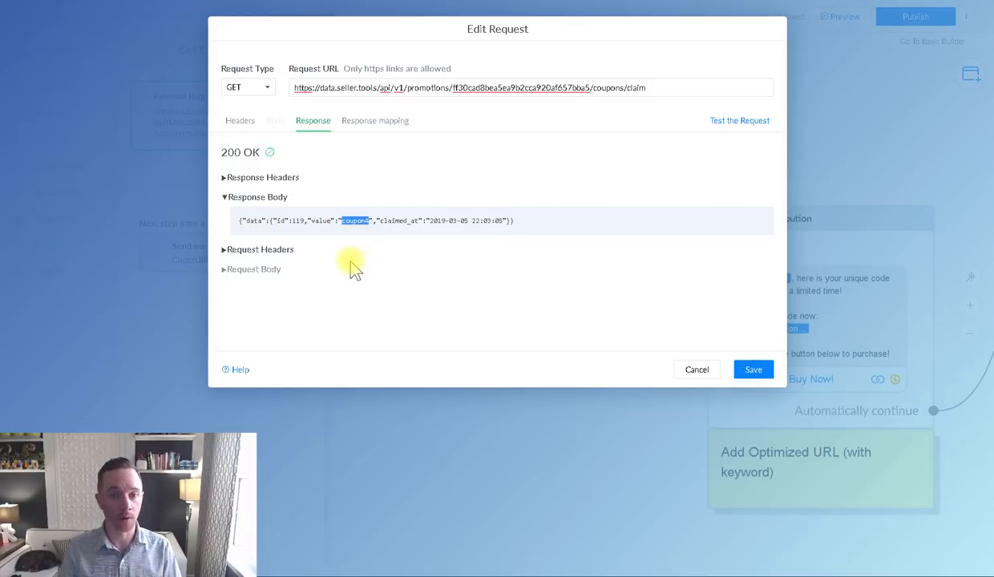
Step: Check the mapping of $.data.value to the S.T.Promotions.Data.Value custom field and save the request
{"action": "left_click", "coordinate": [356, 123]}
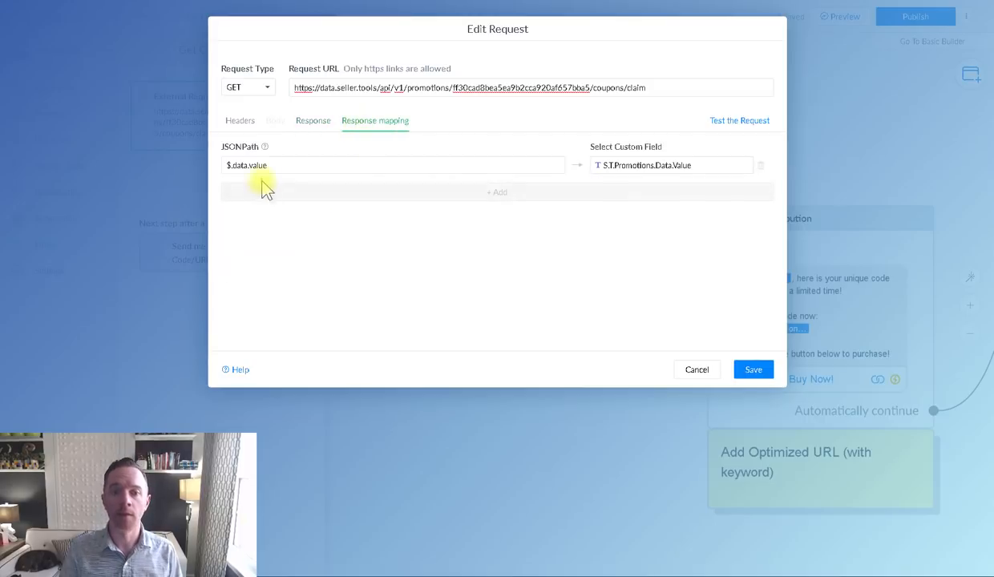
{"action": "double_click", "coordinate": [241, 164]}
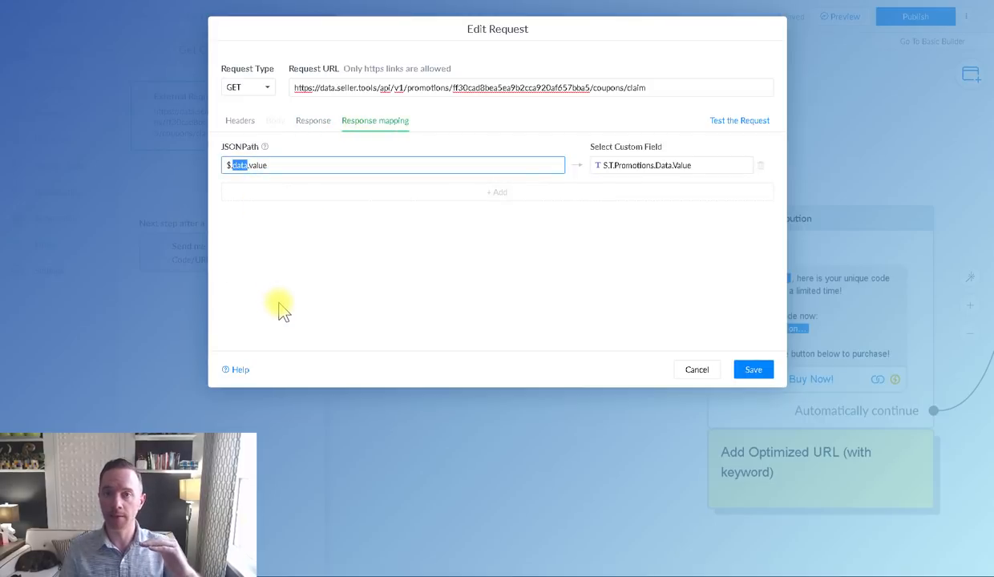
{"action": "double_click", "coordinate": [257, 165]}
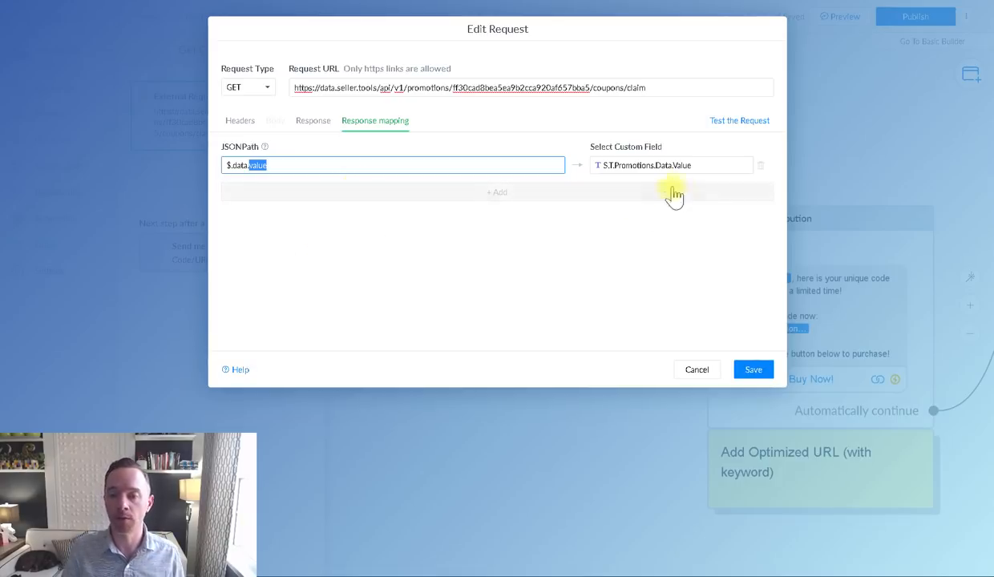
{"action": "left_click", "coordinate": [699, 165]}
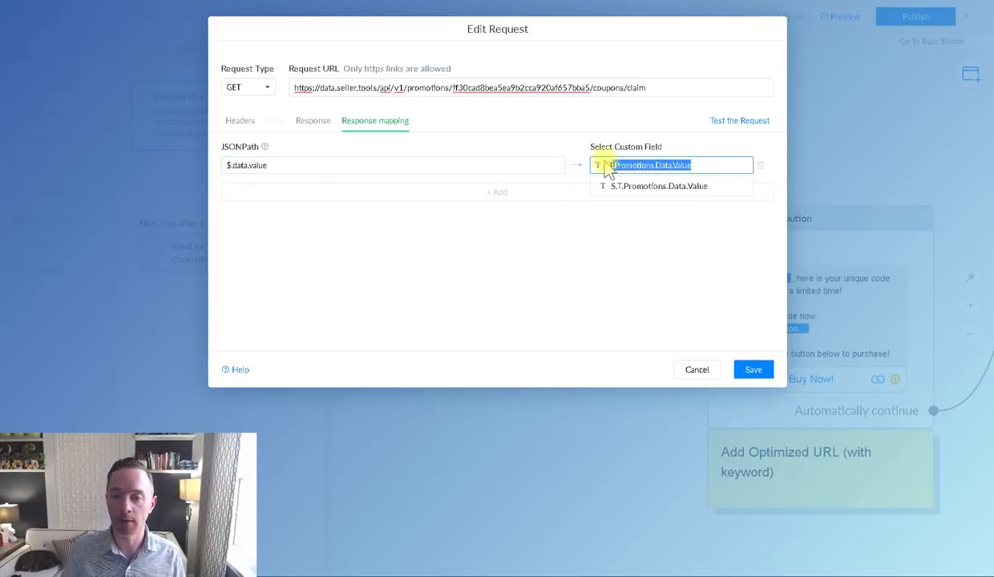
{"action": "left_click", "coordinate": [572, 268]}
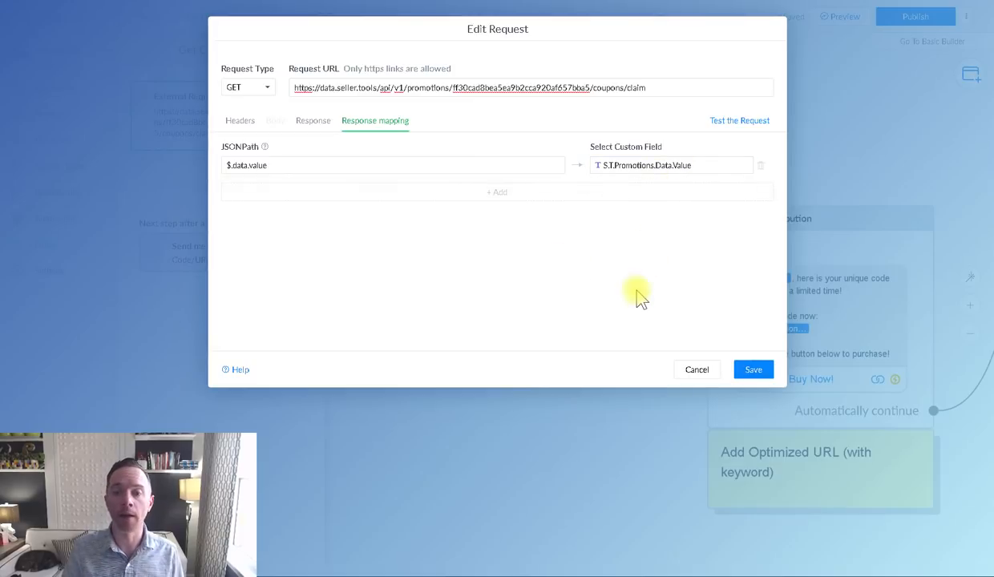
{"action": "left_click", "coordinate": [752, 371]}
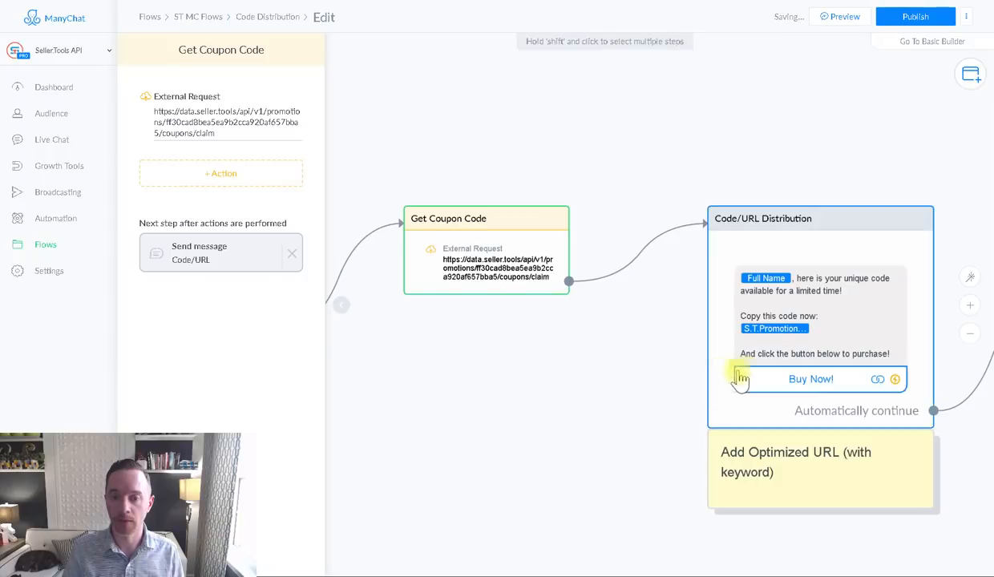
Step: Reopen the Get Coupon Code external request and examine its full request URL and promotion hash
{"action": "left_click", "coordinate": [231, 128]}
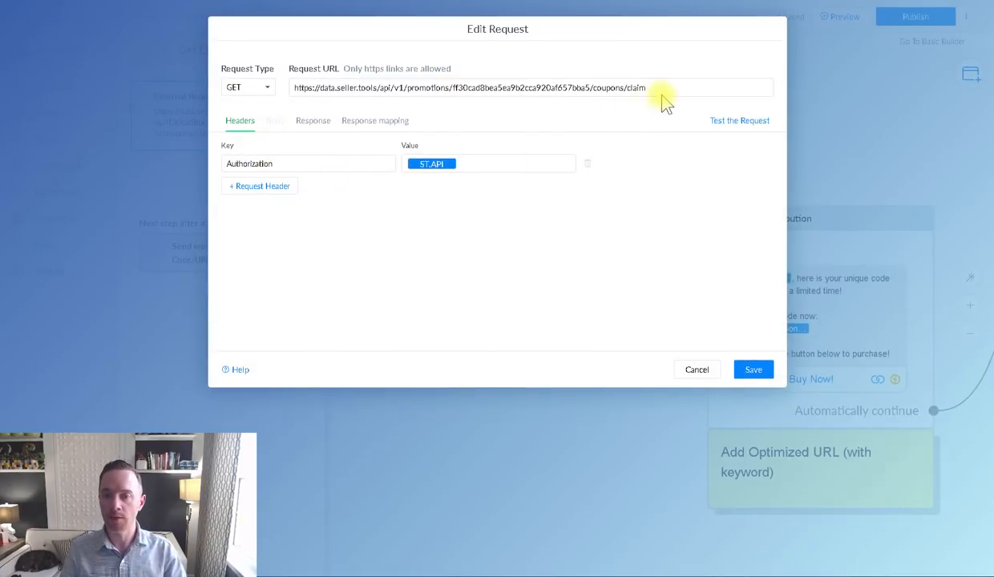
{"action": "left_click_drag", "start_coordinate": [649, 87], "coordinate": [251, 95]}
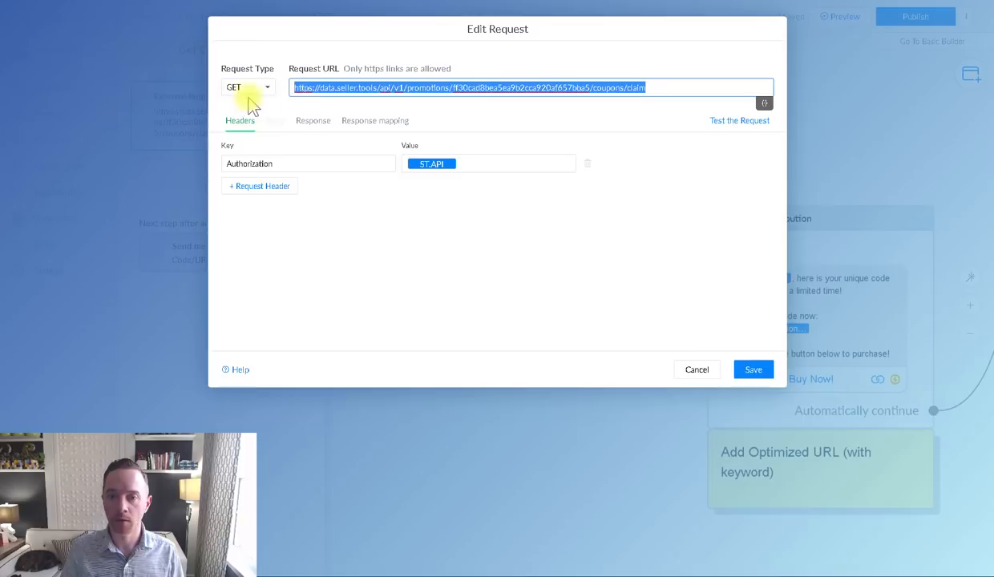
{"action": "double_click", "coordinate": [517, 88]}
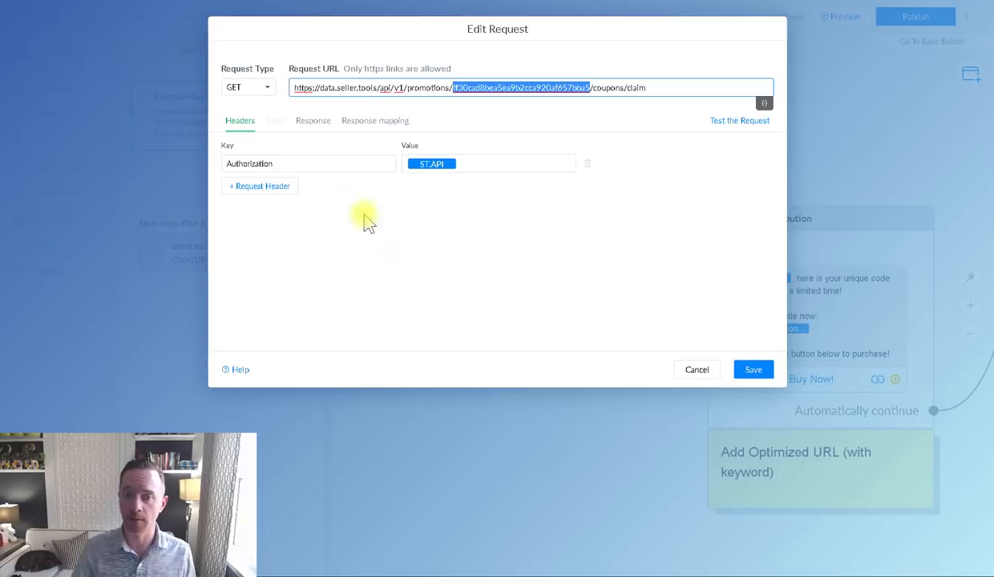
Step: Test the coupon request again, check the returned coupon value and its response mapping, and save the request
{"action": "left_click", "coordinate": [315, 127]}
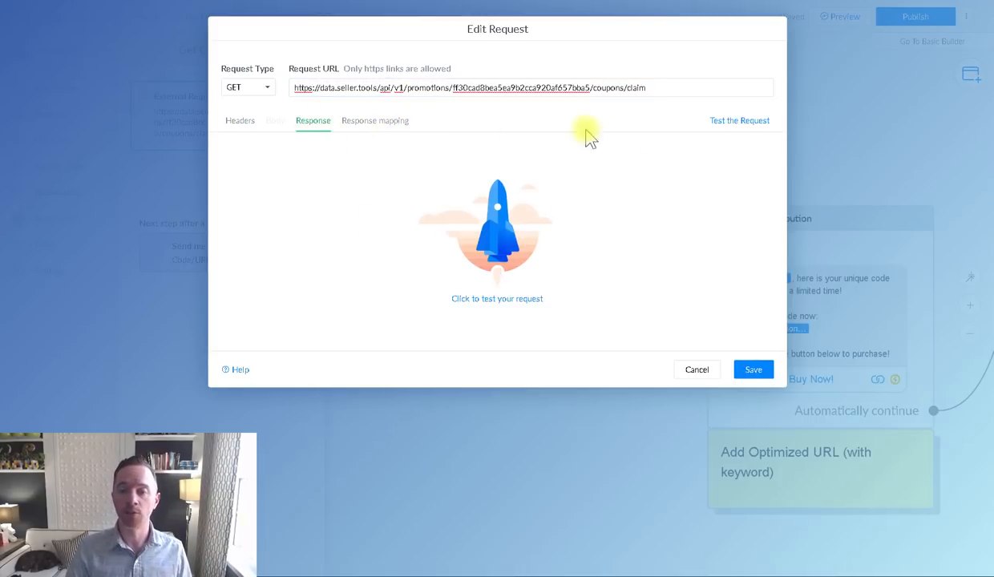
{"action": "left_click", "coordinate": [739, 122]}
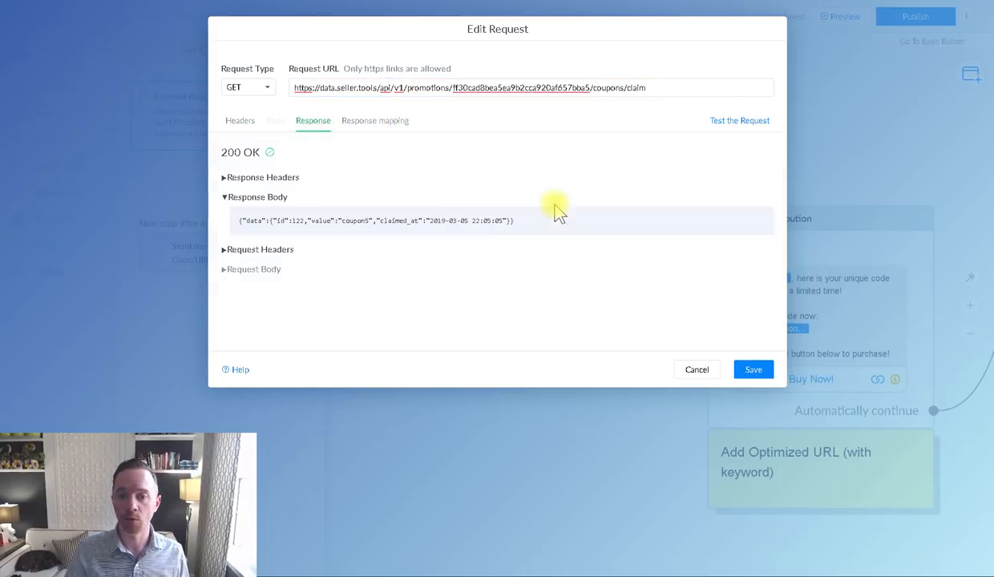
{"action": "double_click", "coordinate": [352, 220]}
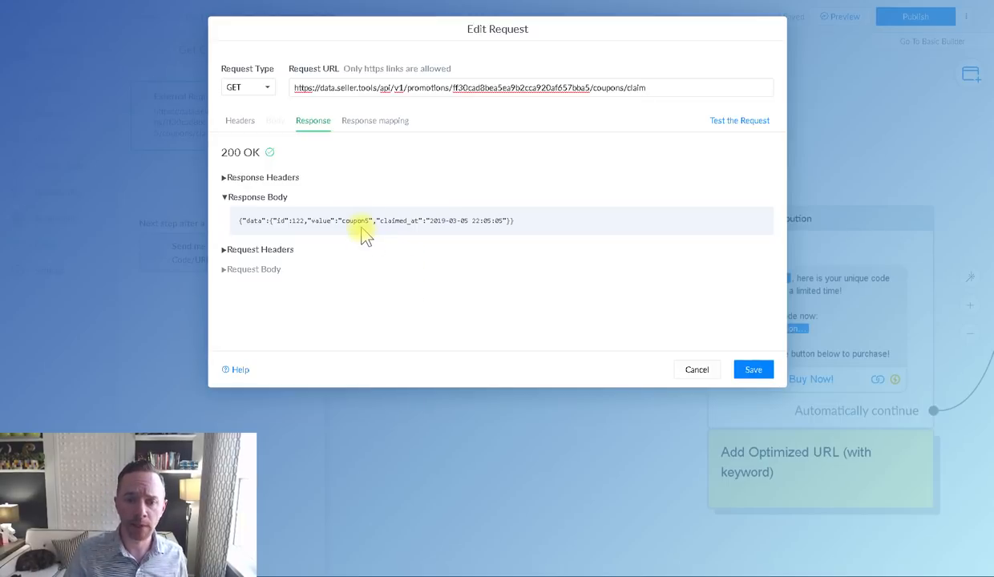
{"action": "left_click", "coordinate": [377, 121]}
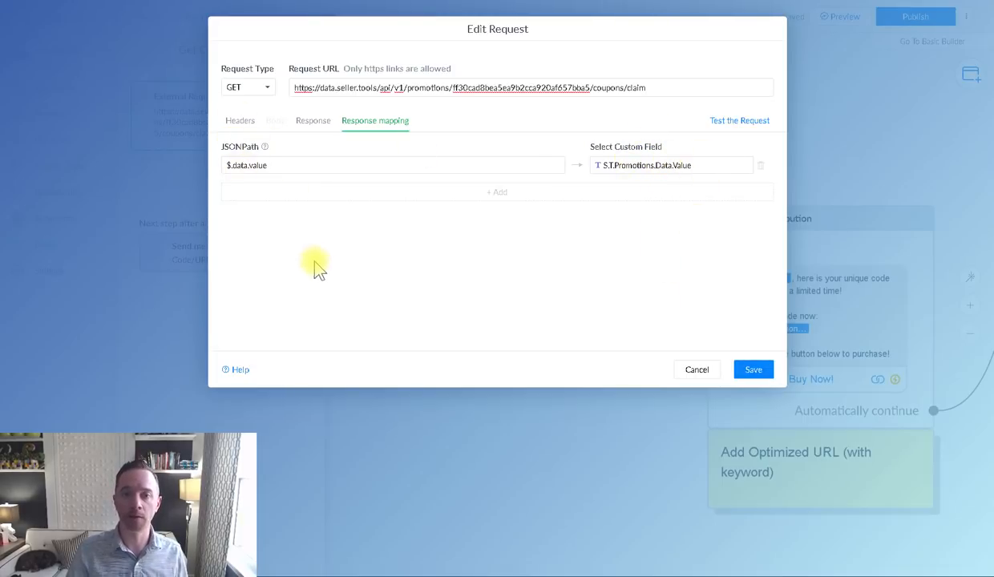
{"action": "left_click", "coordinate": [746, 369]}
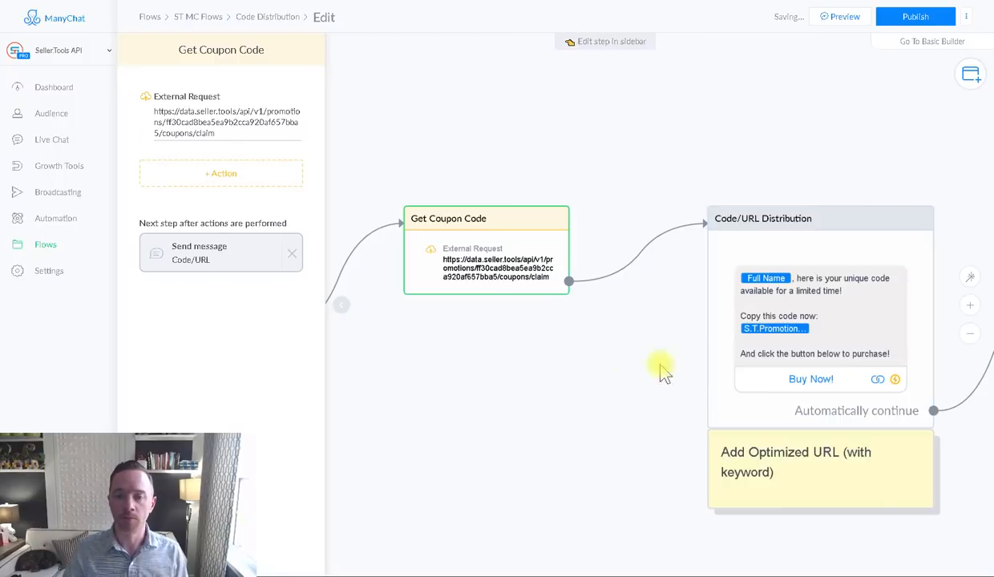
Step: Open the Code/URL Distribution message step and inspect the Full Name field in its text
{"action": "left_click_drag", "start_coordinate": [661, 370], "coordinate": [357, 330]}
{"action": "left_click", "coordinate": [606, 274]}
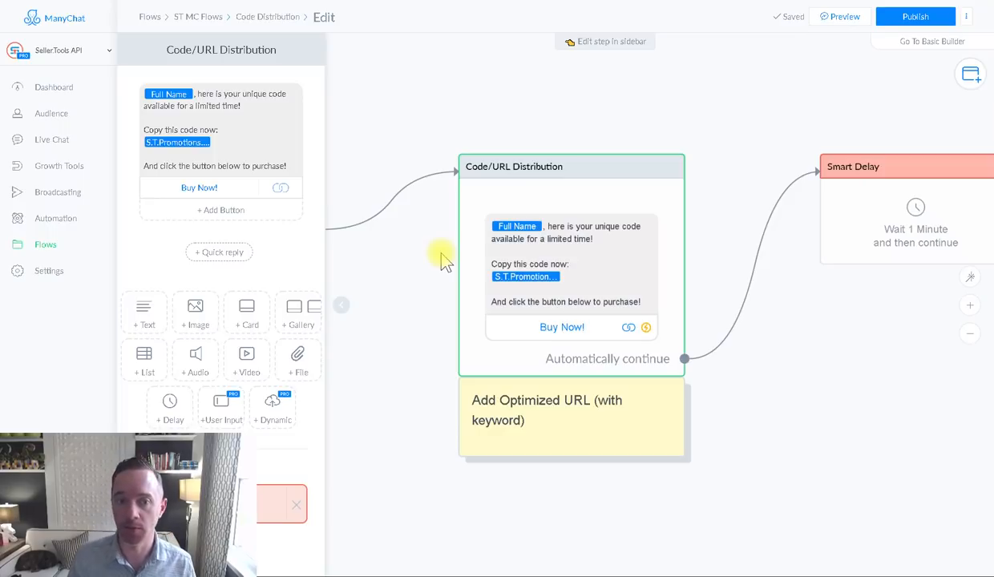
{"action": "mouse_move", "coordinate": [159, 93]}
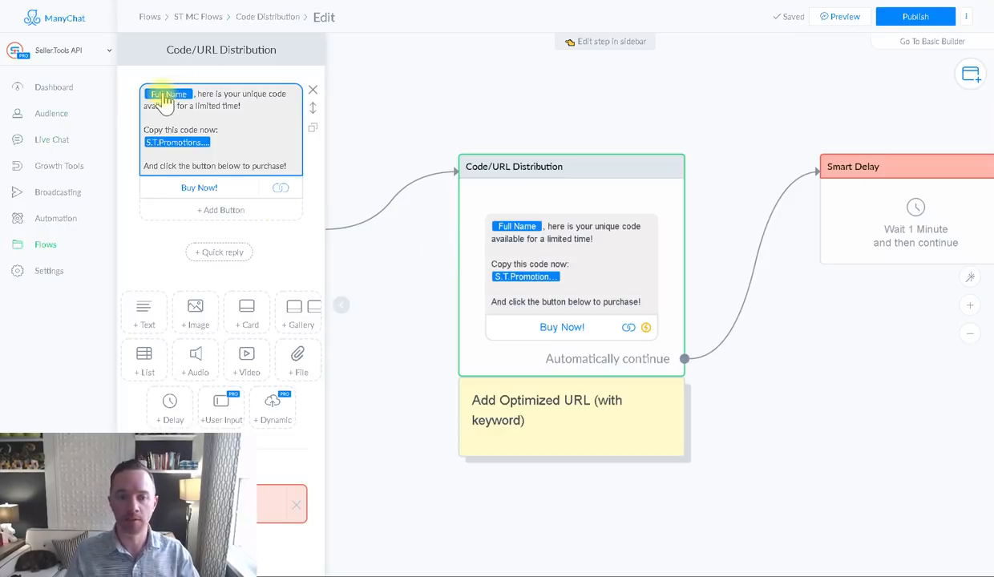
Step: Inspect the S.T.Promotions.Data.Value field in the distribution message text and the message's Buy Now! button
{"action": "left_click", "coordinate": [174, 147]}
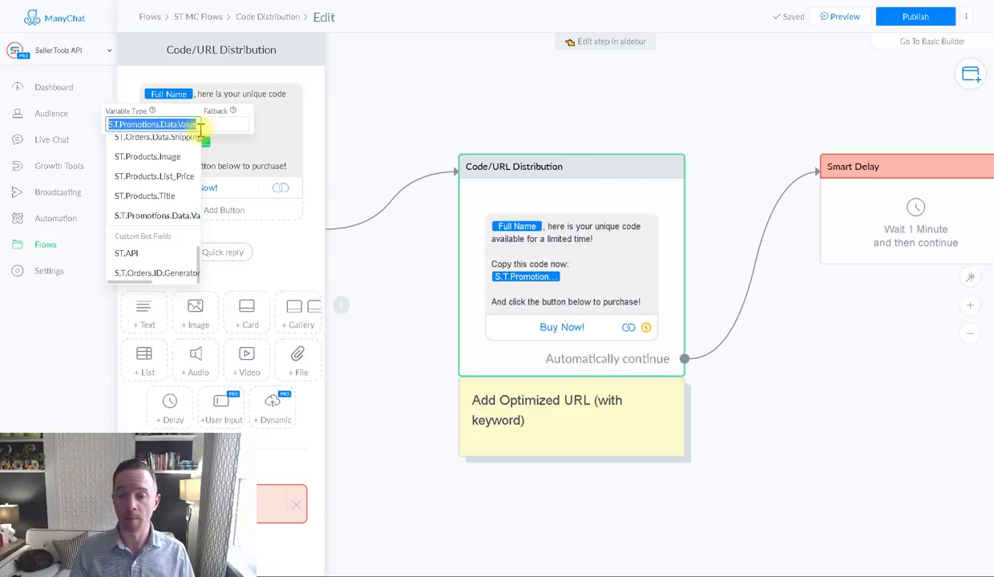
{"action": "left_click", "coordinate": [453, 118]}
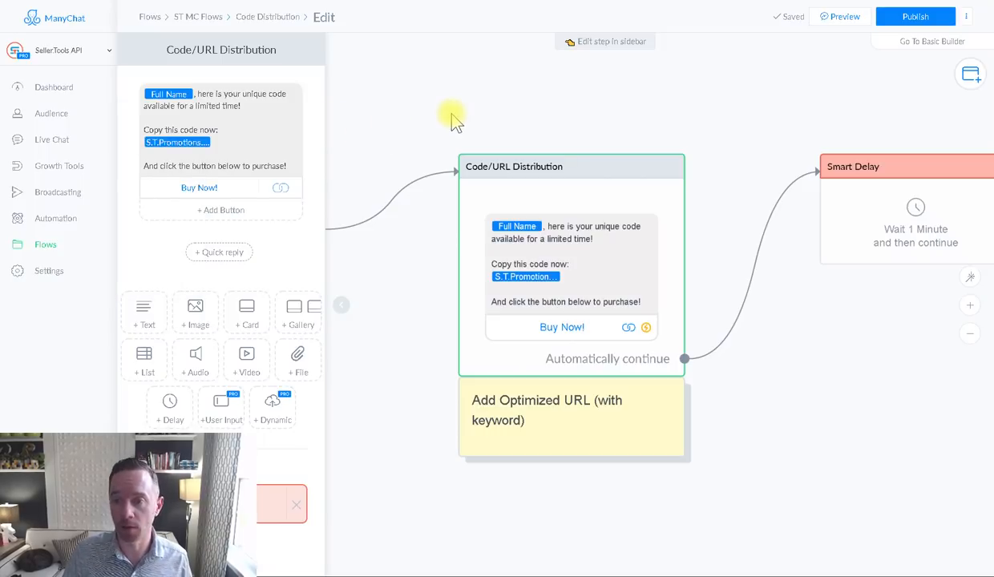
{"action": "left_click_drag", "start_coordinate": [687, 114], "coordinate": [595, 102]}
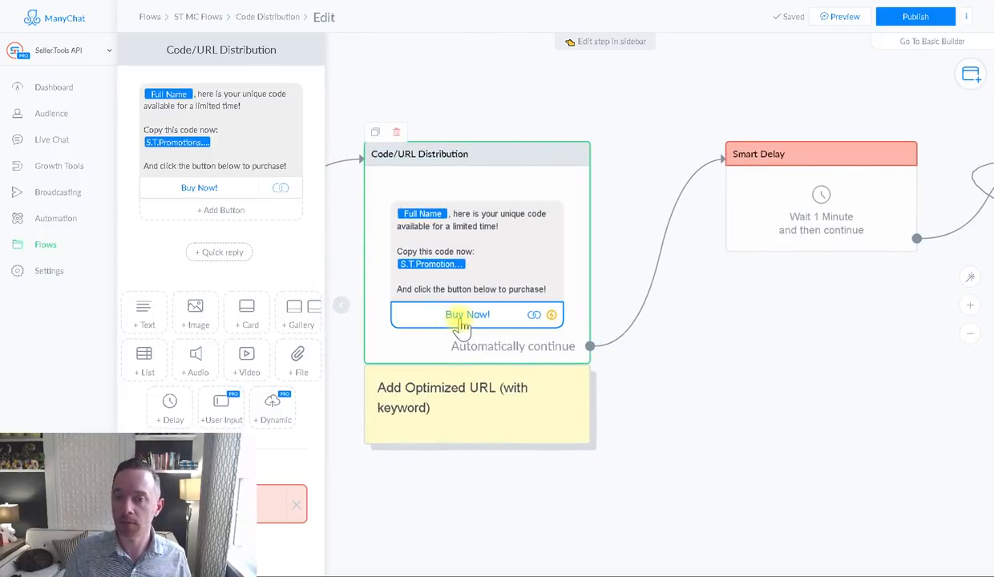
Step: Follow the flow past the 1-minute Smart Delay to the Order ID Confirmation question and its two replies, and collapse the step editor
{"action": "scroll", "coordinate": [746, 337], "scroll_direction": "right", "scroll_amount": 5}
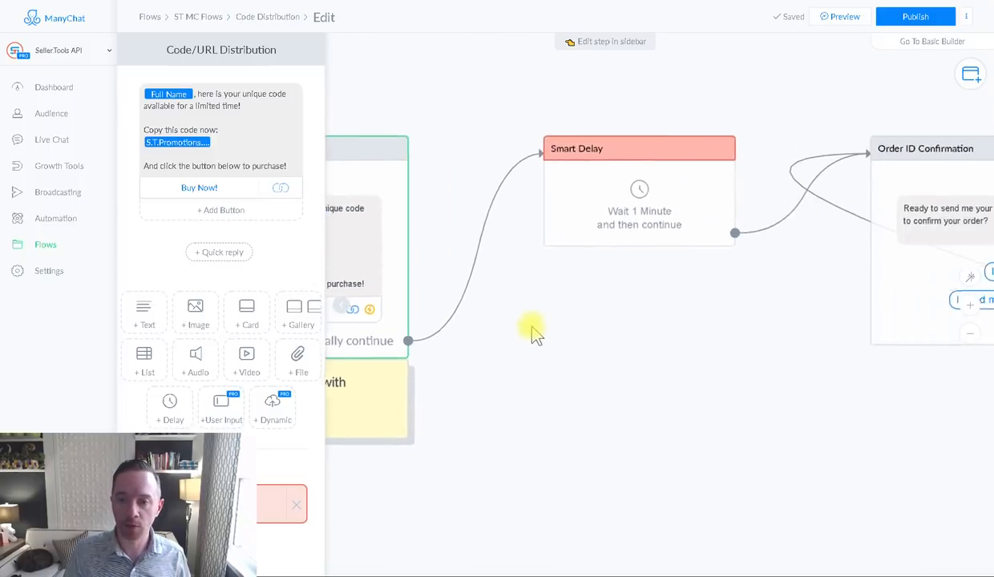
{"action": "scroll", "coordinate": [539, 338], "scroll_direction": "right", "scroll_amount": 10}
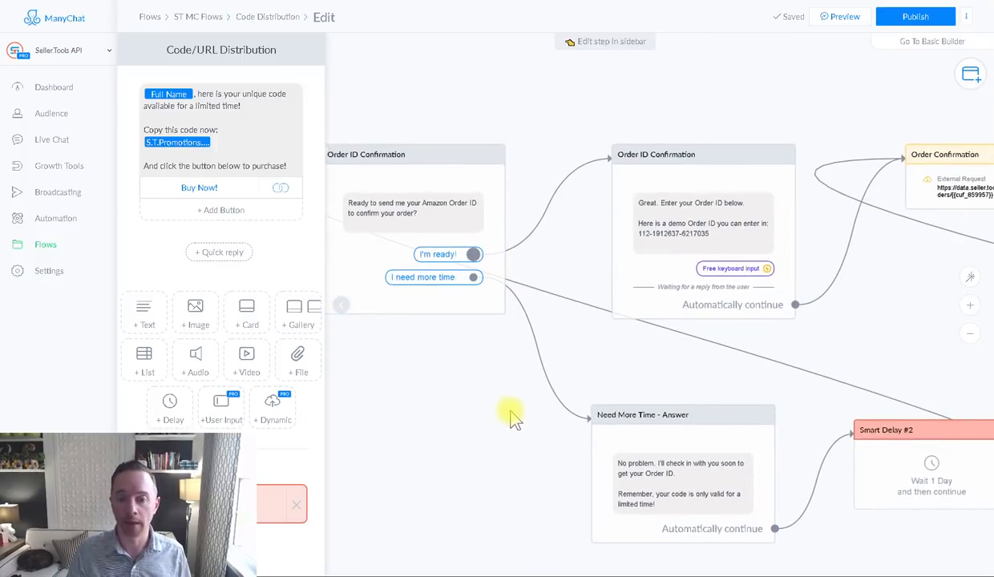
{"action": "scroll", "coordinate": [506, 413], "scroll_direction": "up", "scroll_amount": 2}
{"action": "scroll", "coordinate": [547, 470], "scroll_direction": "up", "scroll_amount": 2}
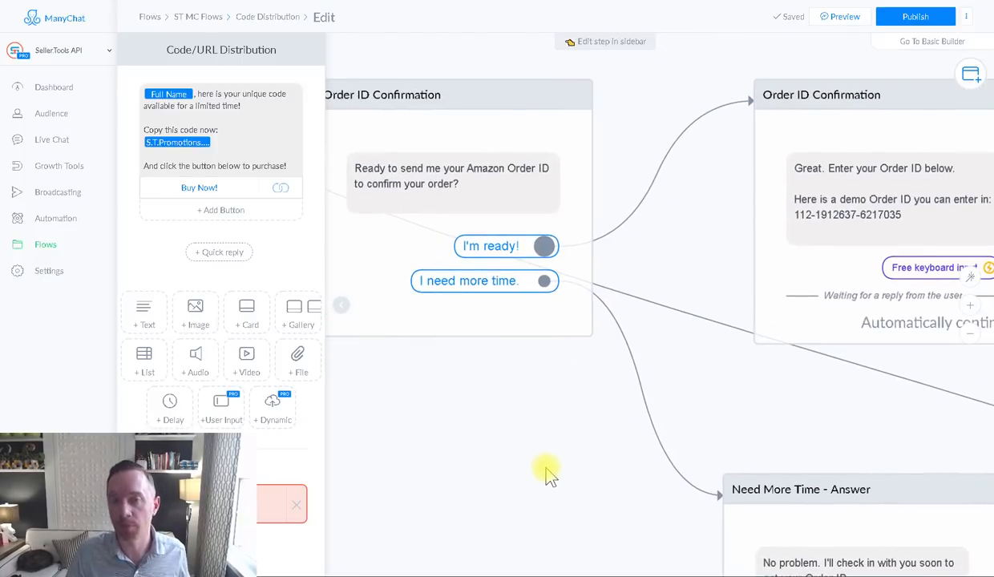
{"action": "left_click", "coordinate": [340, 305]}
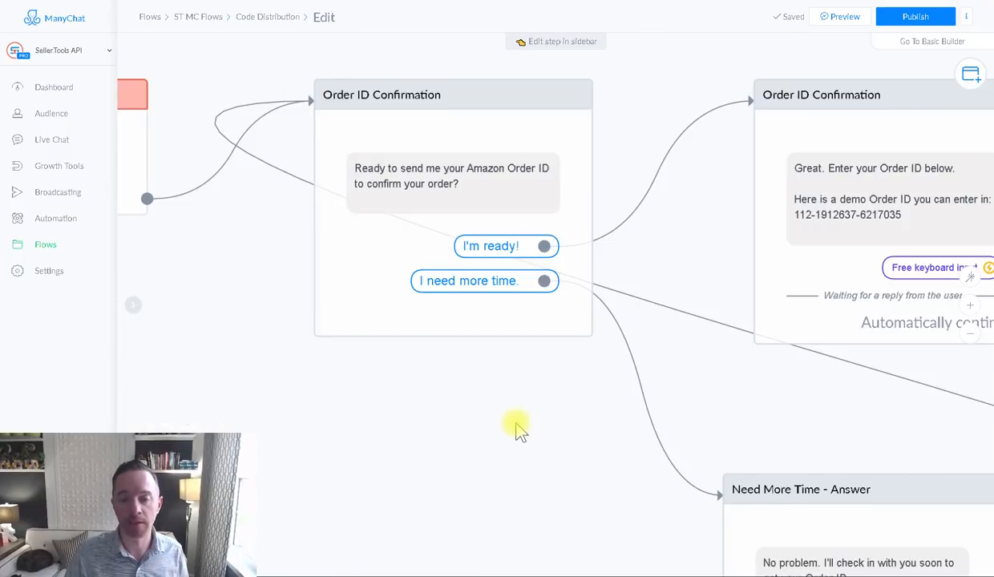
Step: Examine the Order ID Confirmation message that collects the order ID and its connection to the Order Confirmation request
{"action": "scroll", "coordinate": [513, 425], "scroll_direction": "right", "scroll_amount": 2}
{"action": "scroll", "coordinate": [468, 421], "scroll_direction": "right", "scroll_amount": 5}
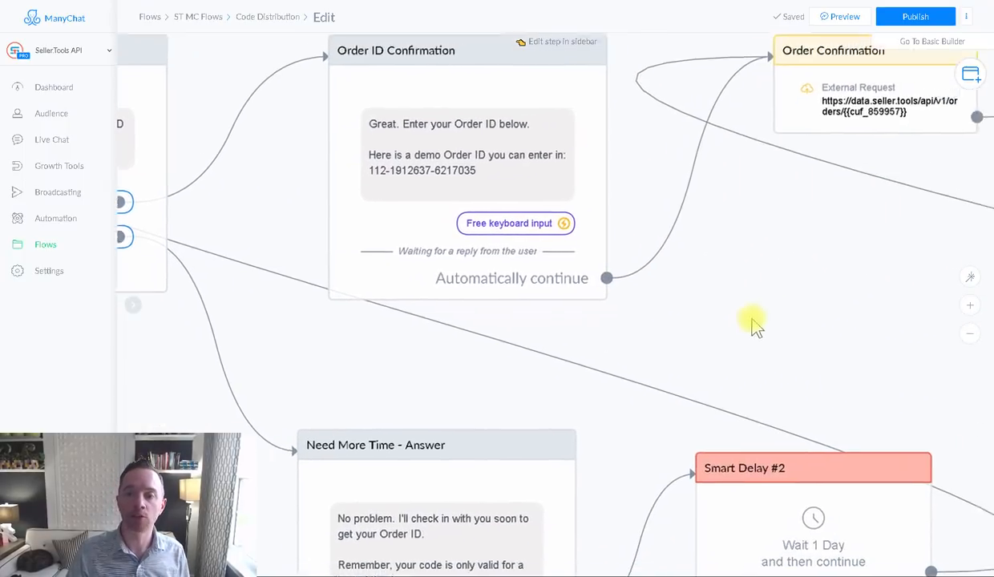
{"action": "left_click", "coordinate": [320, 251]}
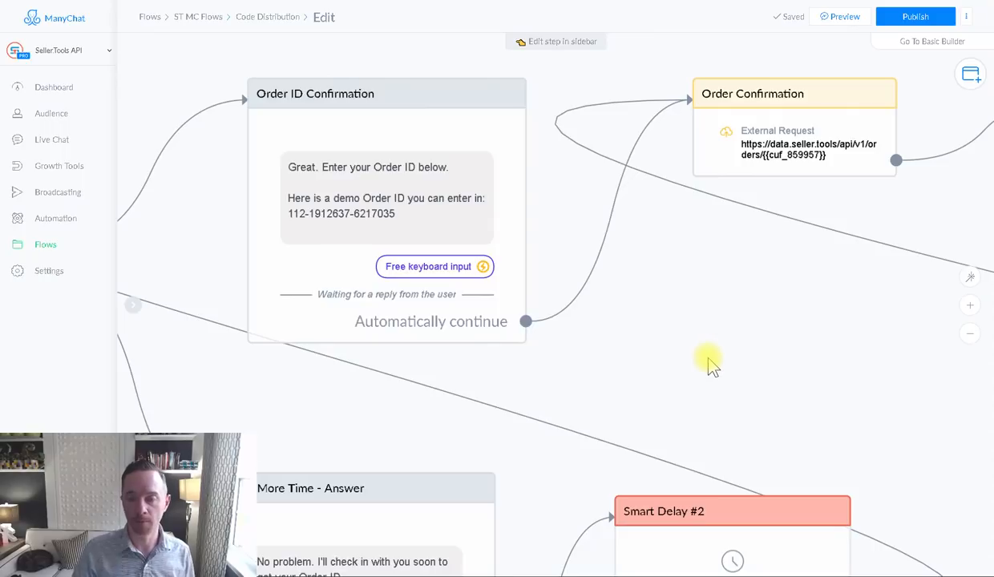
{"action": "left_click_drag", "start_coordinate": [723, 366], "coordinate": [740, 390]}
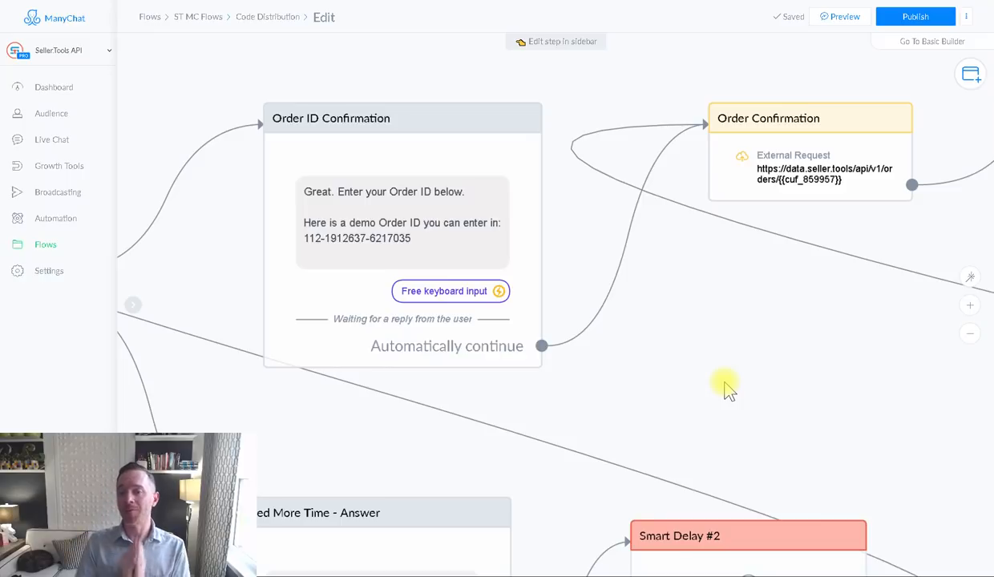
{"action": "scroll", "coordinate": [725, 388], "scroll_direction": "right", "scroll_amount": 2}
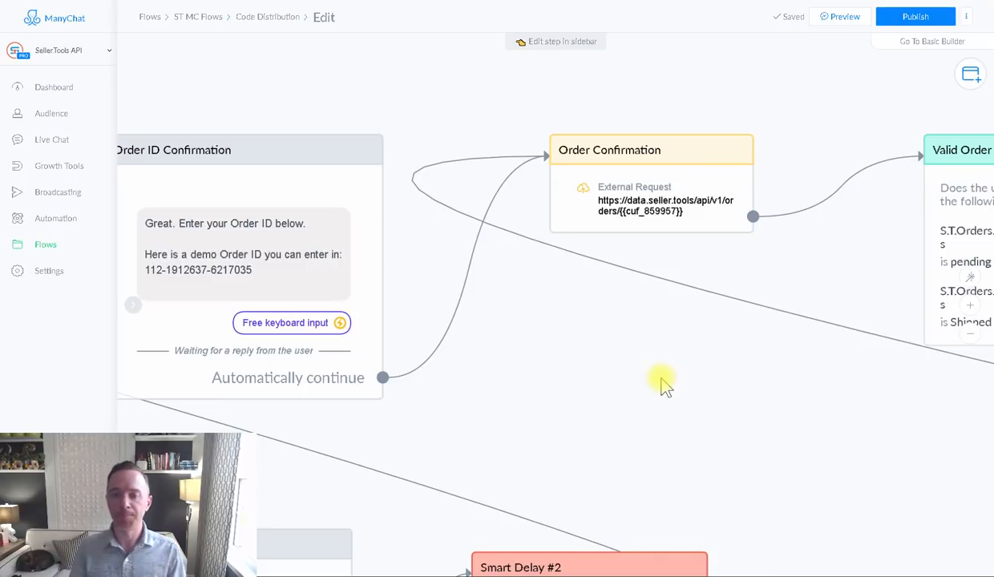
{"action": "left_click_drag", "start_coordinate": [719, 377], "coordinate": [605, 365]}
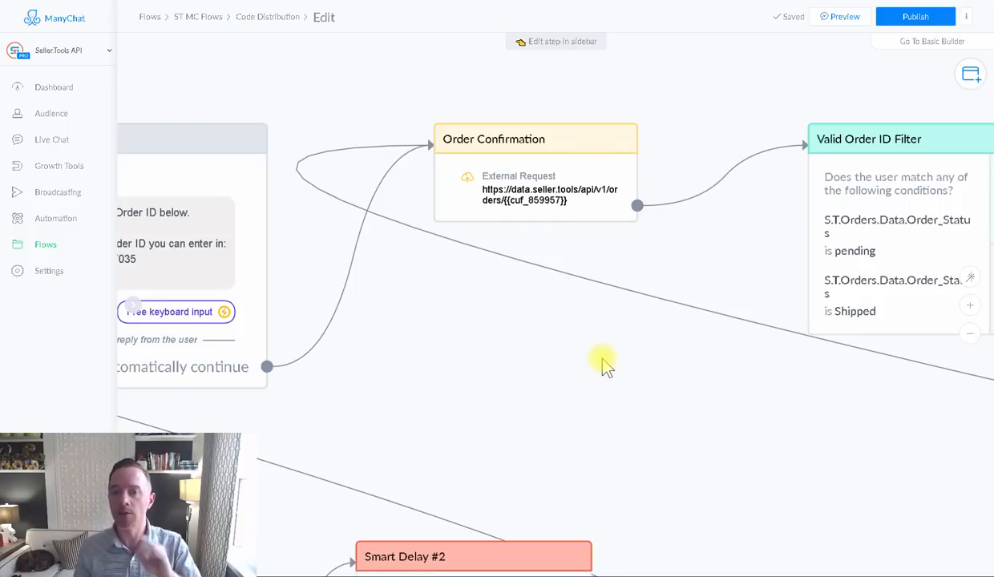
{"action": "scroll", "coordinate": [726, 399], "scroll_direction": "left", "scroll_amount": 5}
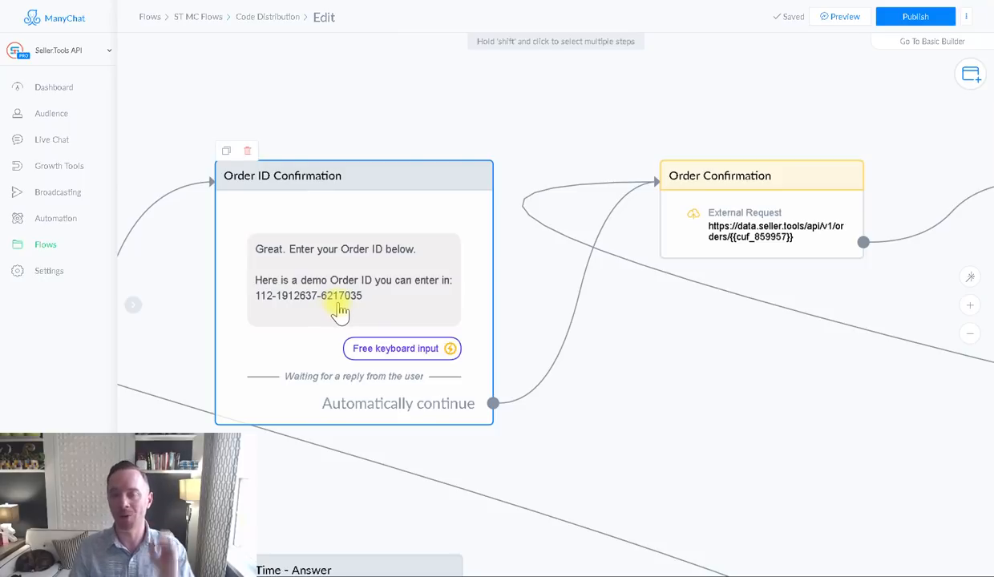
Step: Open the Order Confirmation step's external request and check its Authorization header and ST.API value
{"action": "scroll", "coordinate": [437, 401], "scroll_direction": "right", "scroll_amount": 7}
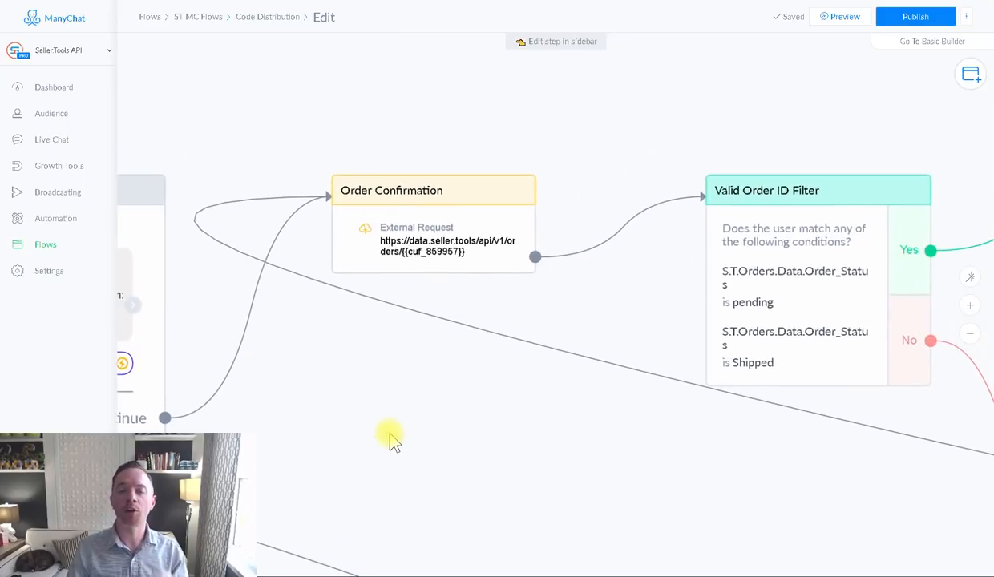
{"action": "left_click", "coordinate": [453, 269]}
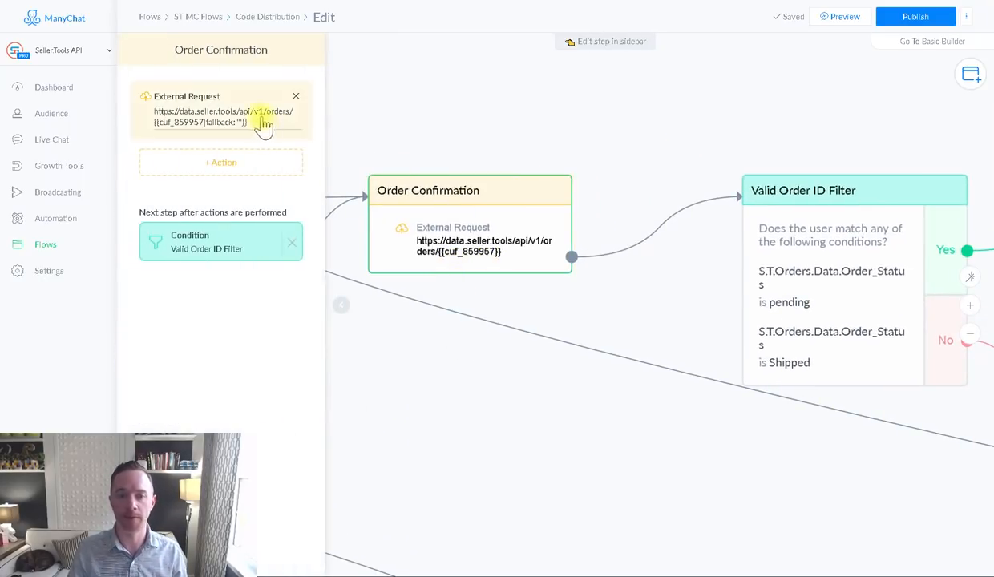
{"action": "left_click", "coordinate": [226, 120]}
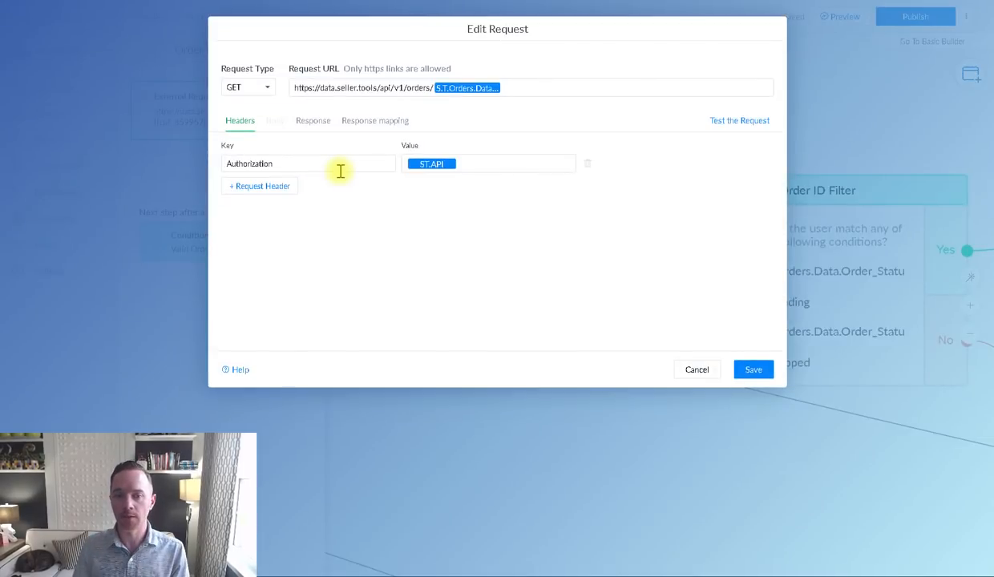
{"action": "left_click_drag", "start_coordinate": [326, 175], "coordinate": [173, 153]}
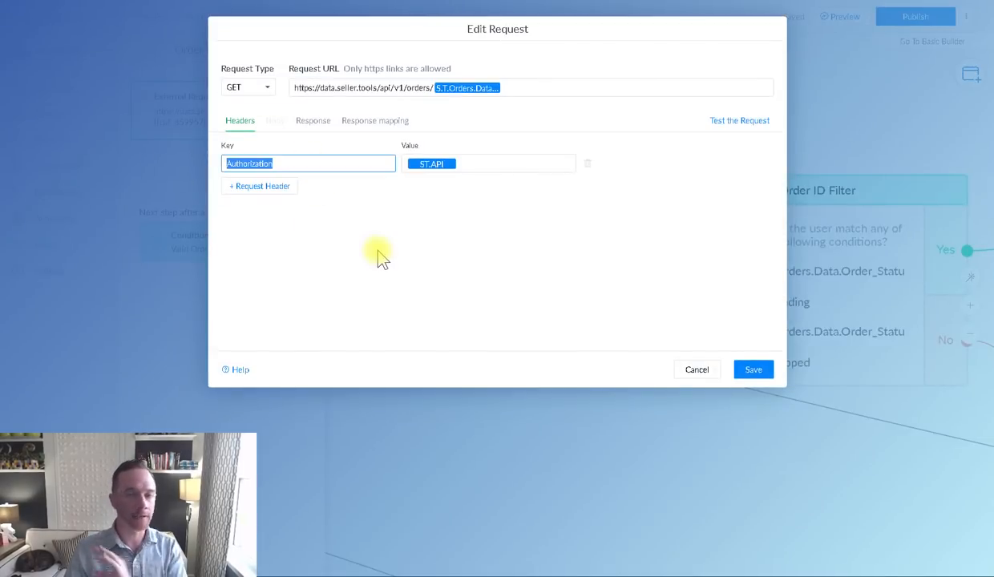
{"action": "left_click", "coordinate": [465, 290]}
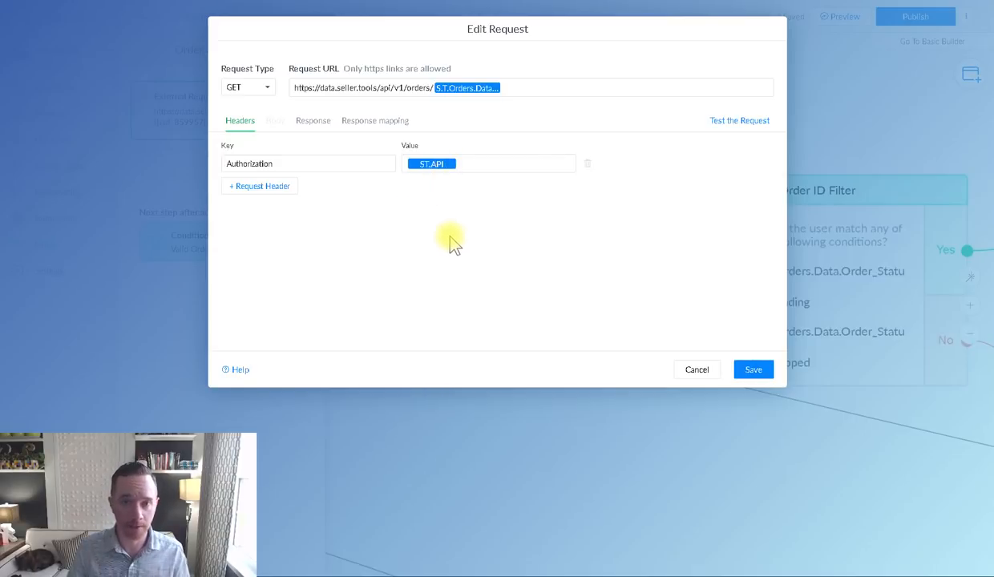
Step: Check the GET request type and the orders endpoint part of the request URL
{"action": "left_click", "coordinate": [263, 91]}
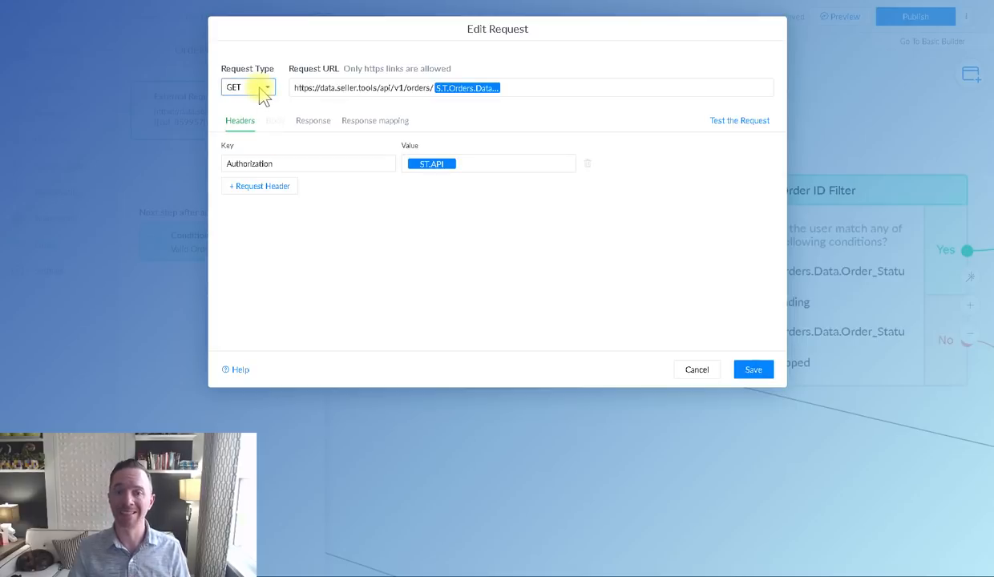
{"action": "left_click", "coordinate": [323, 89]}
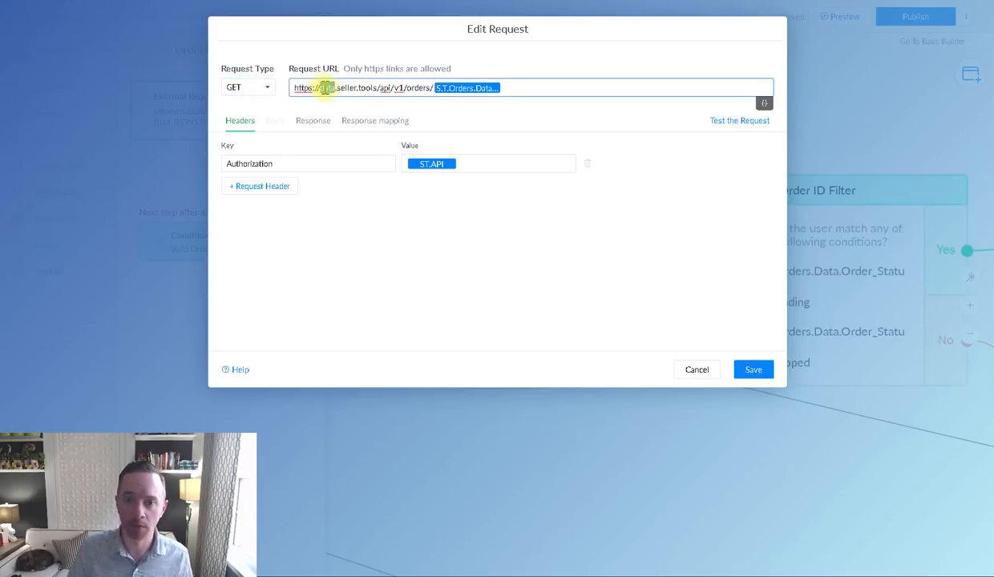
{"action": "left_click_drag", "start_coordinate": [434, 88], "coordinate": [277, 87]}
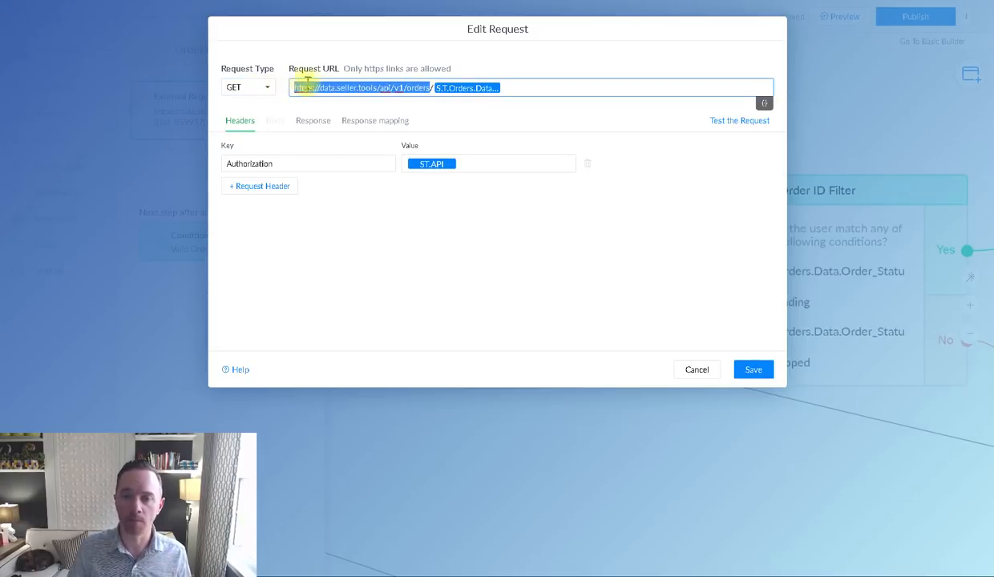
{"action": "left_click", "coordinate": [391, 253]}
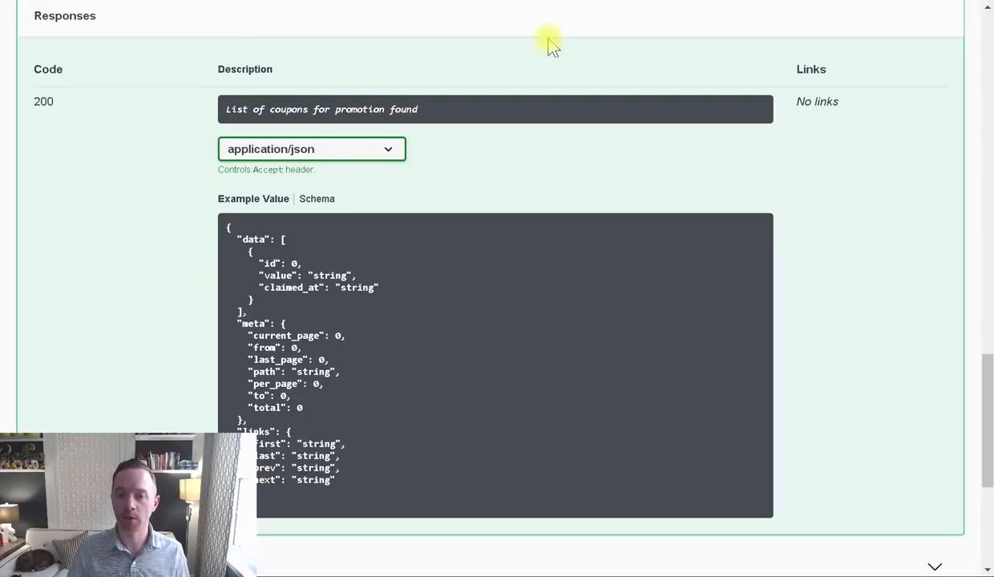
Step: Switch to the Seller.Tools API documentation, collapse the open coupons endpoint, and expand Get Order by ID under Orders
{"action": "scroll", "coordinate": [279, 126], "scroll_direction": "up", "scroll_amount": 7}
{"action": "left_click", "coordinate": [344, 150]}
{"action": "scroll", "coordinate": [338, 196], "scroll_direction": "up", "scroll_amount": 4}
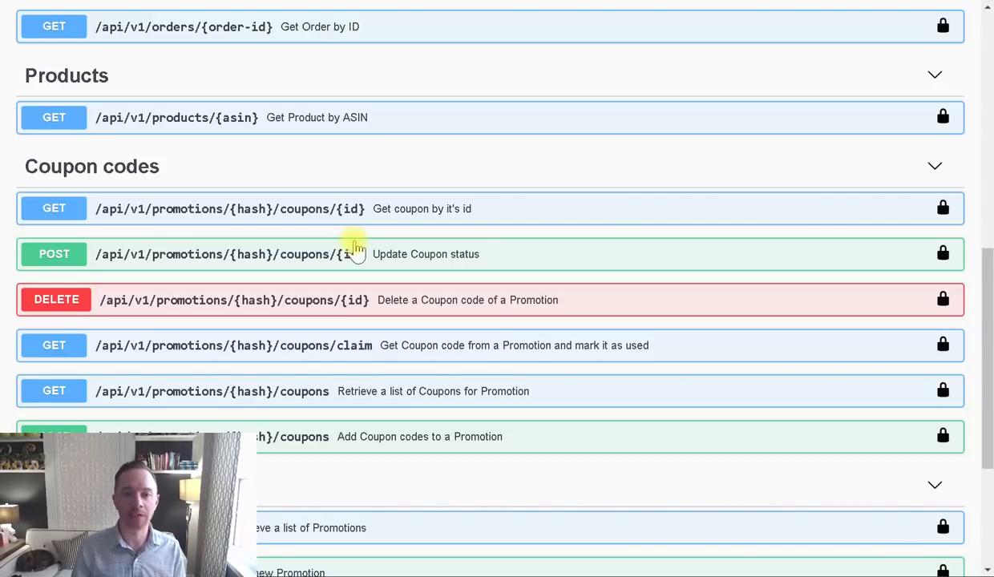
{"action": "scroll", "coordinate": [356, 249], "scroll_direction": "up", "scroll_amount": 3}
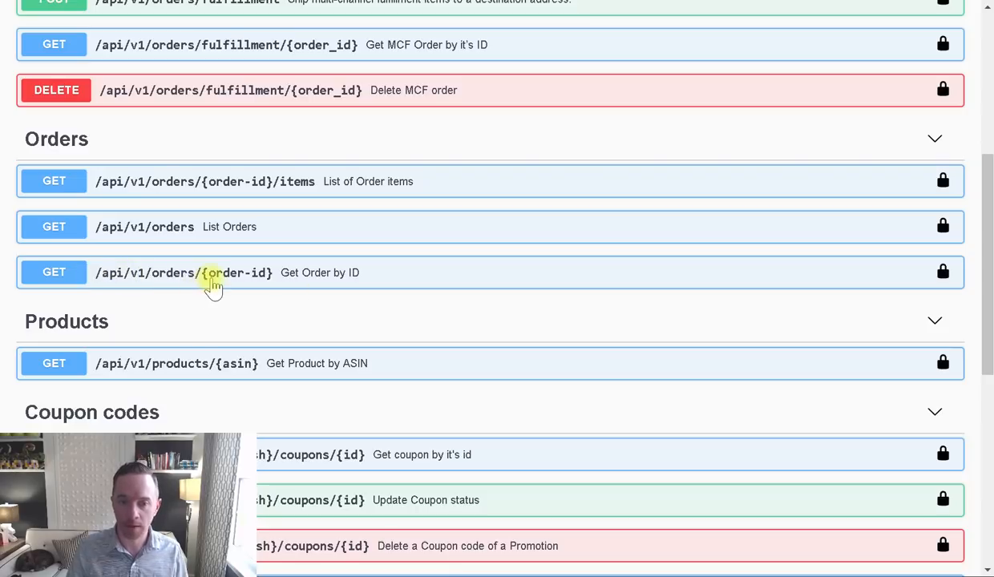
{"action": "left_click", "coordinate": [353, 281]}
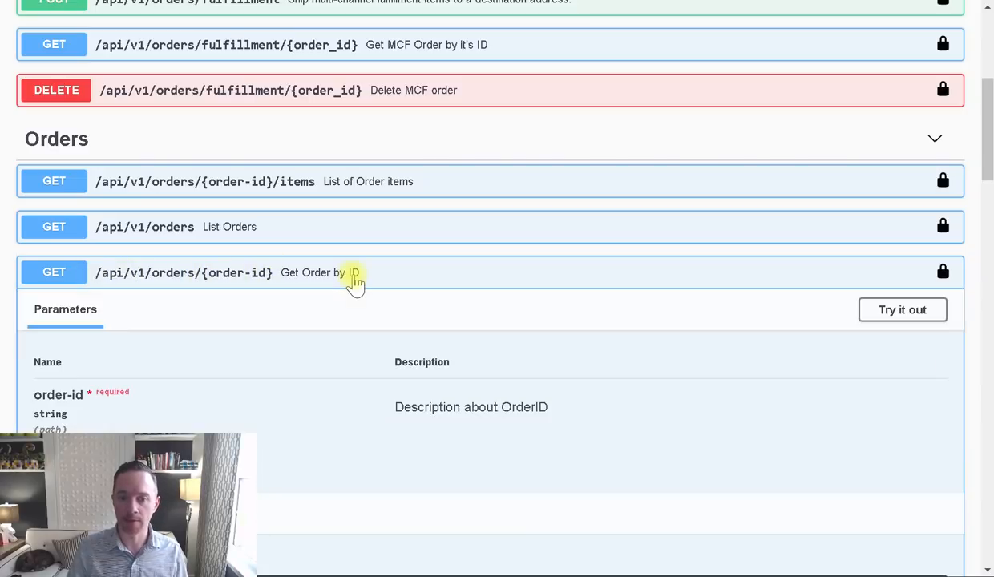
Step: Try out the Get Order by ID endpoint with the prefilled demo order ID, copy that ID, and review the request URL and response body
{"action": "scroll", "coordinate": [353, 280], "scroll_direction": "down", "scroll_amount": 2}
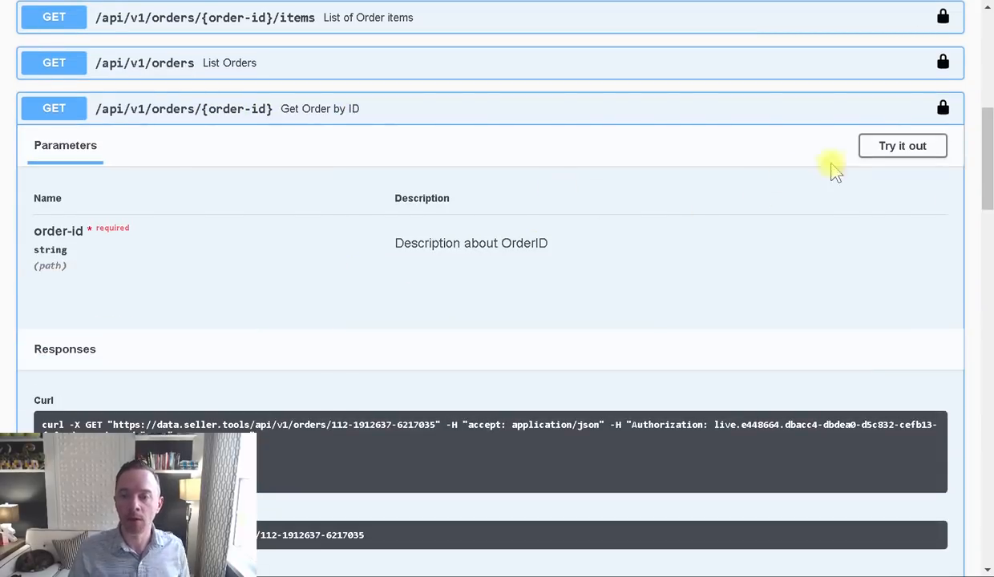
{"action": "left_click", "coordinate": [849, 147]}
{"action": "left_click_drag", "start_coordinate": [525, 280], "coordinate": [401, 280]}
{"action": "key", "text": "ctrl+c"}
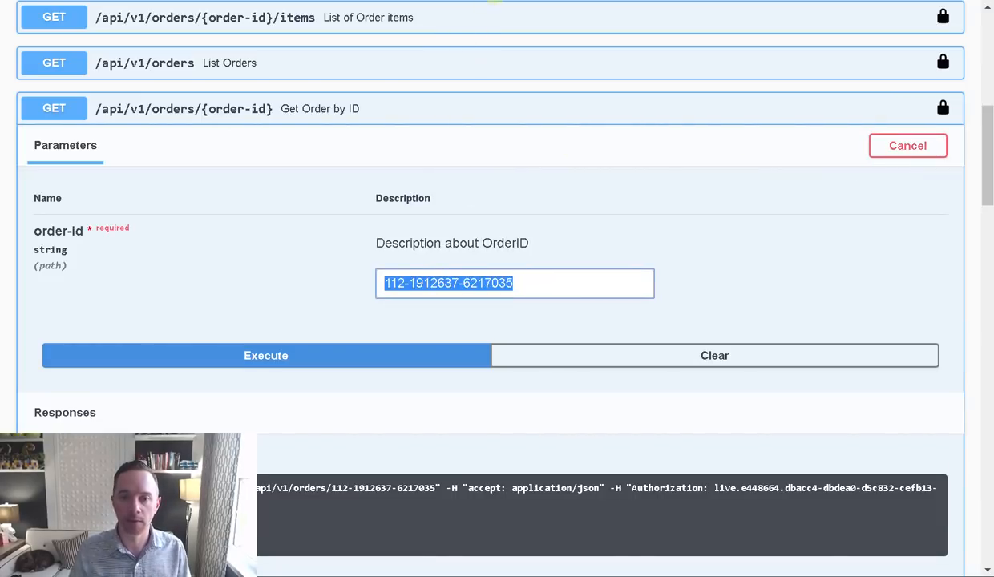
{"action": "left_click", "coordinate": [335, 357]}
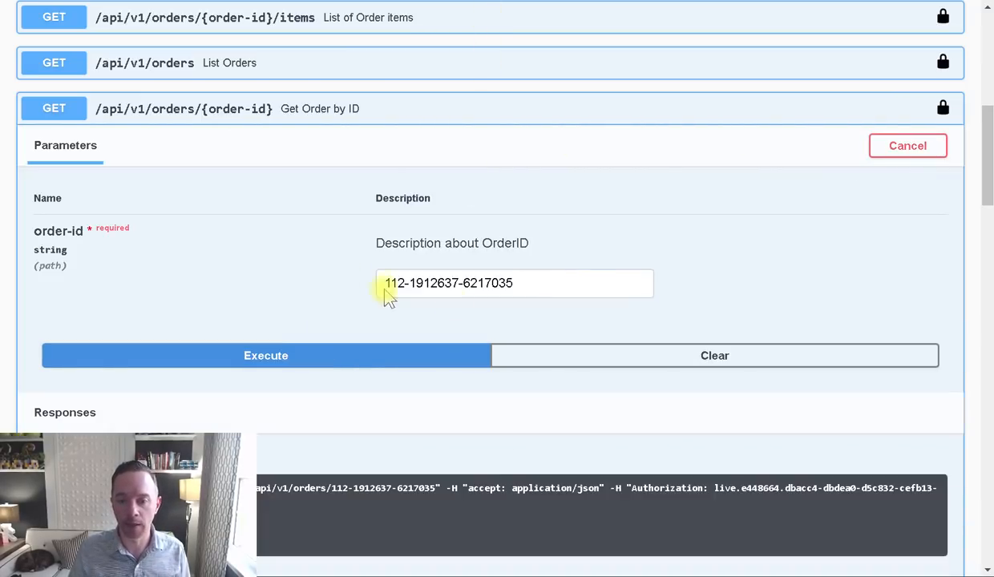
{"action": "scroll", "coordinate": [240, 274], "scroll_direction": "down", "scroll_amount": 5}
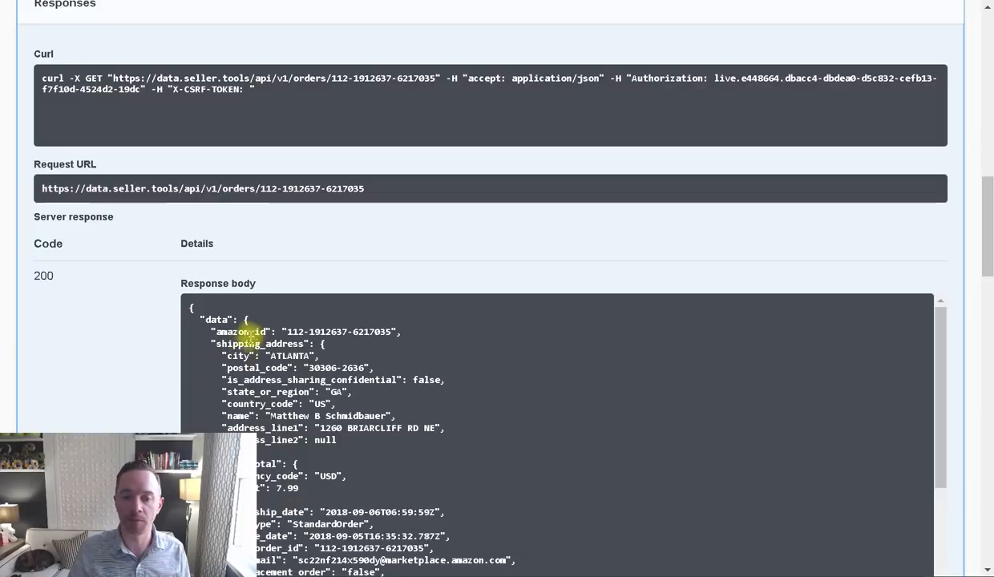
{"action": "scroll", "coordinate": [250, 331], "scroll_direction": "up", "scroll_amount": 6}
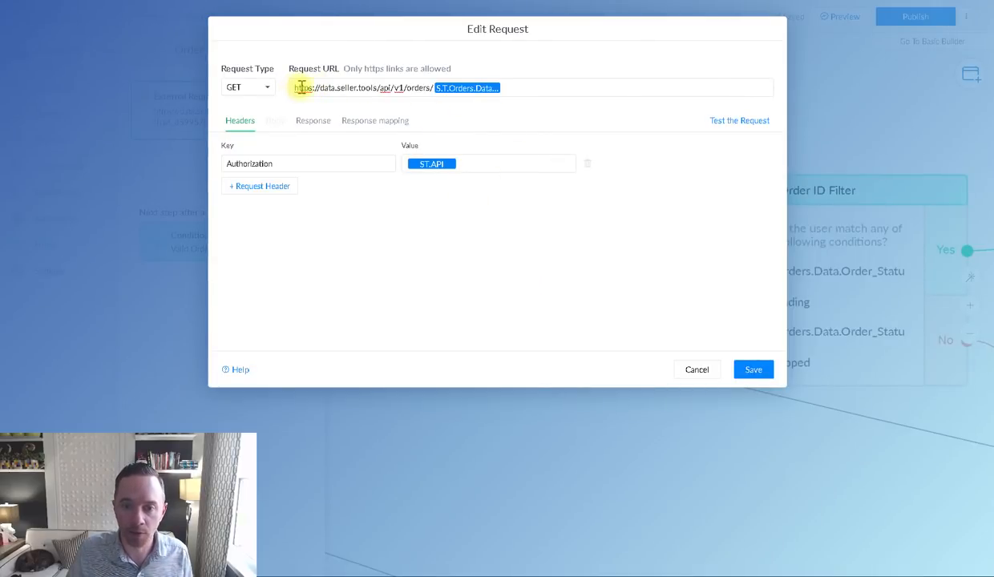
Step: Back in ManyChat, cancel the request editor and open the Free keyboard input settings to check the custom field that saves the order ID
{"action": "left_click_drag", "start_coordinate": [293, 88], "coordinate": [479, 97]}
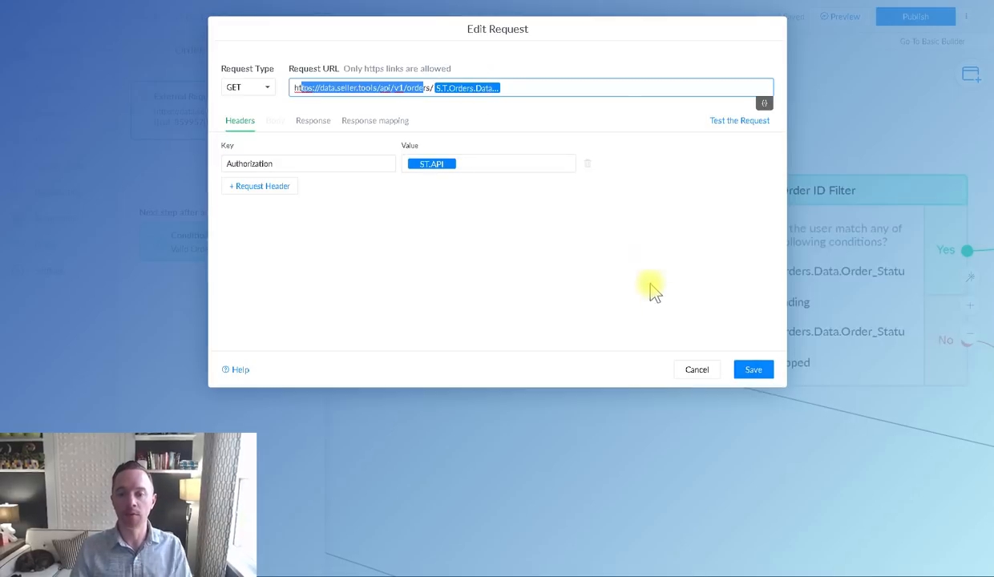
{"action": "left_click", "coordinate": [699, 370]}
{"action": "left_click_drag", "start_coordinate": [575, 343], "coordinate": [914, 422]}
{"action": "left_click", "coordinate": [533, 370]}
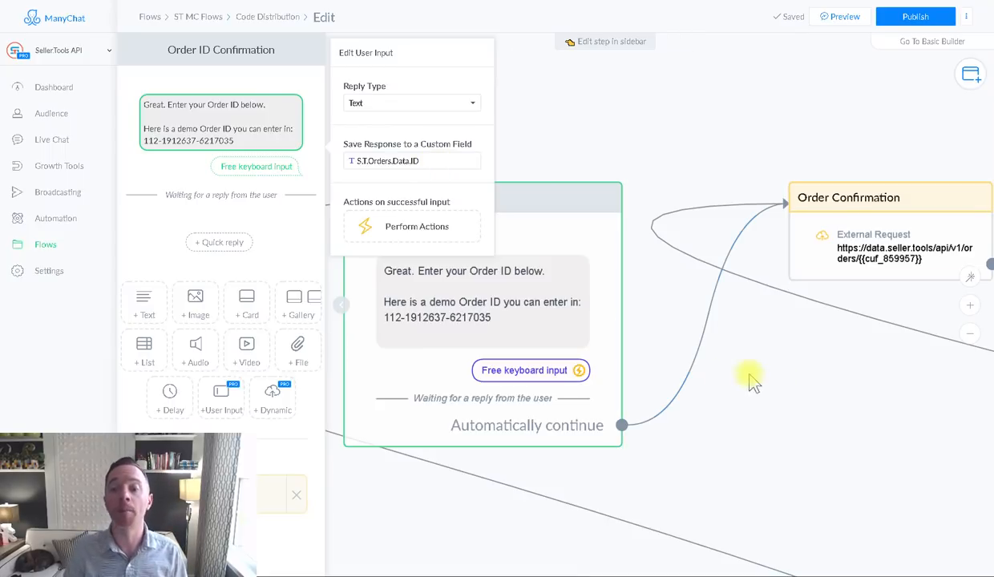
Step: Reopen the Order Confirmation external request and examine the order ID custom field at the end of its request URL
{"action": "left_click_drag", "start_coordinate": [830, 431], "coordinate": [498, 385]}
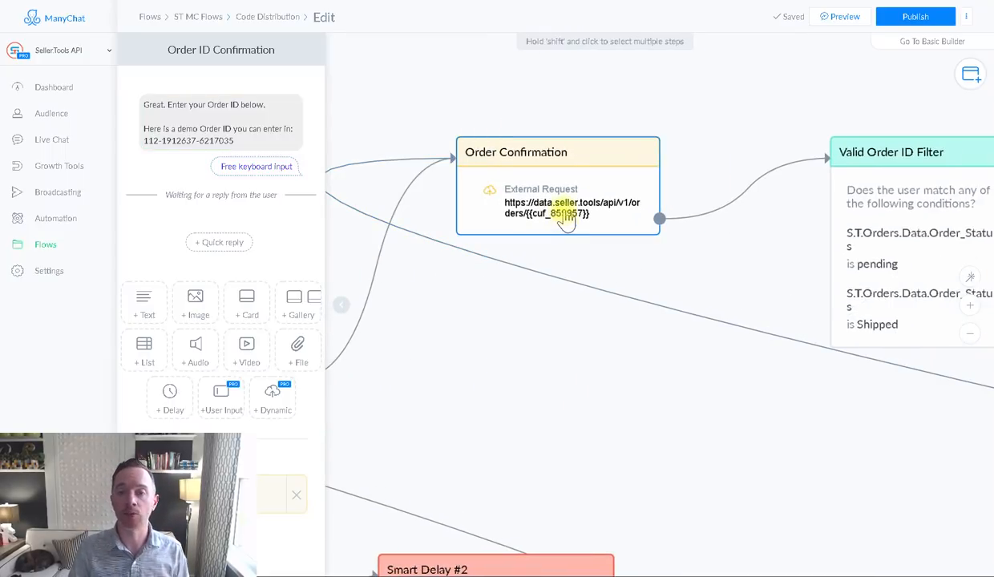
{"action": "left_click", "coordinate": [566, 229]}
{"action": "left_click", "coordinate": [218, 114]}
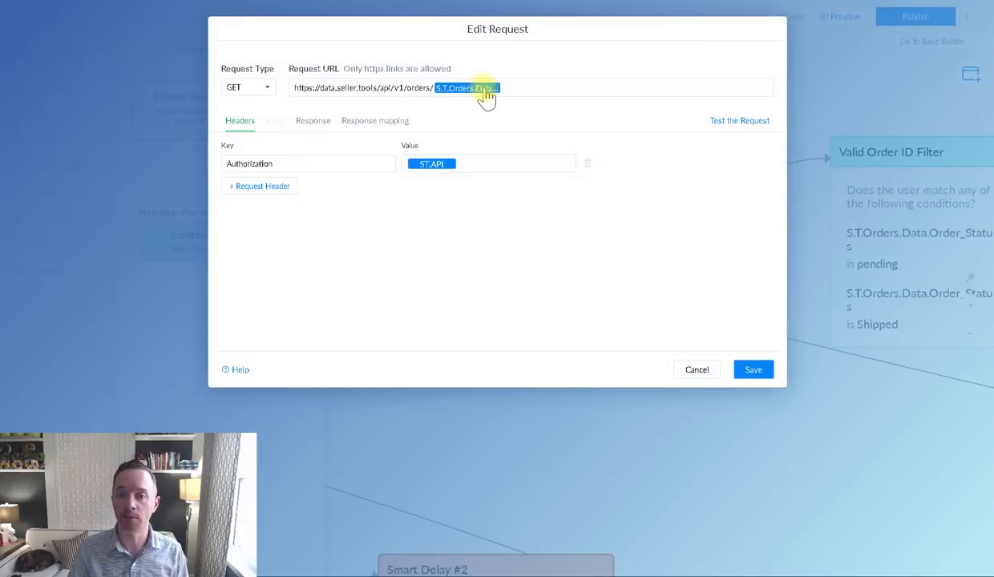
{"action": "left_click", "coordinate": [521, 89]}
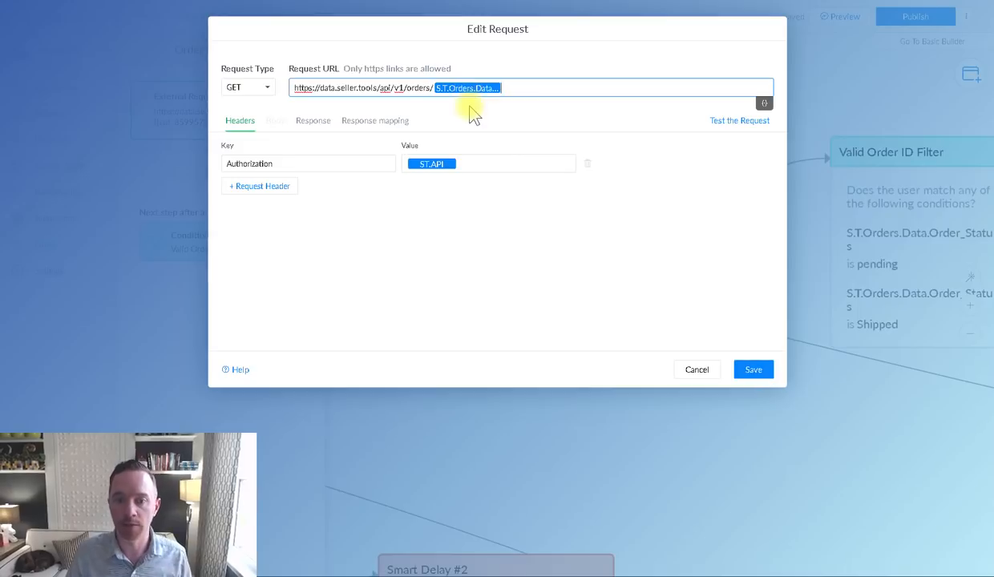
Step: Test the Order Confirmation request, switch to Live Chat, and set the subscriber's S.T.Orders.Data.ID custom field to the copied demo order ID
{"action": "left_click", "coordinate": [745, 121]}
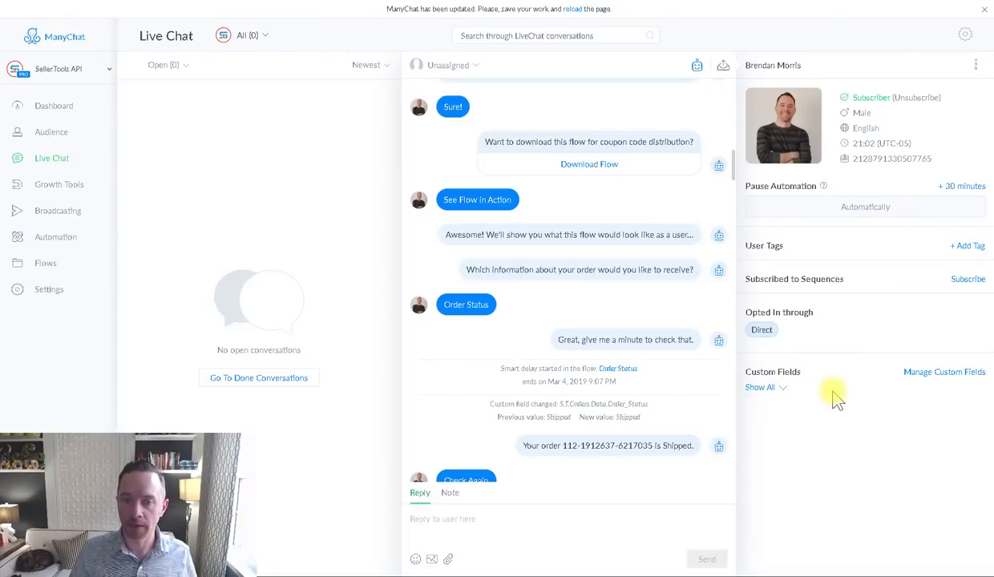
{"action": "key", "text": "ctrl+r"}
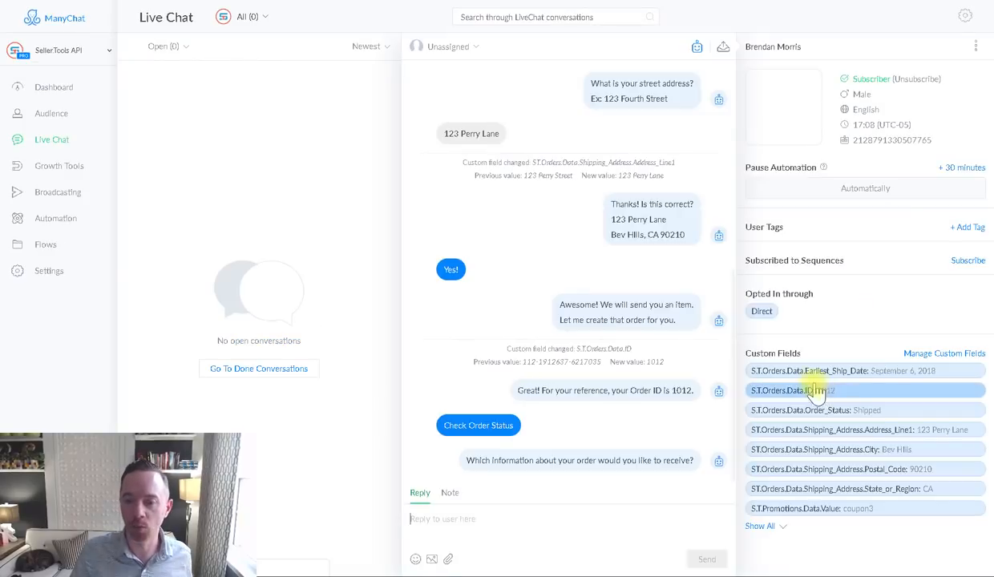
{"action": "left_click", "coordinate": [762, 527]}
{"action": "scroll", "coordinate": [882, 448], "scroll_direction": "down", "scroll_amount": 2}
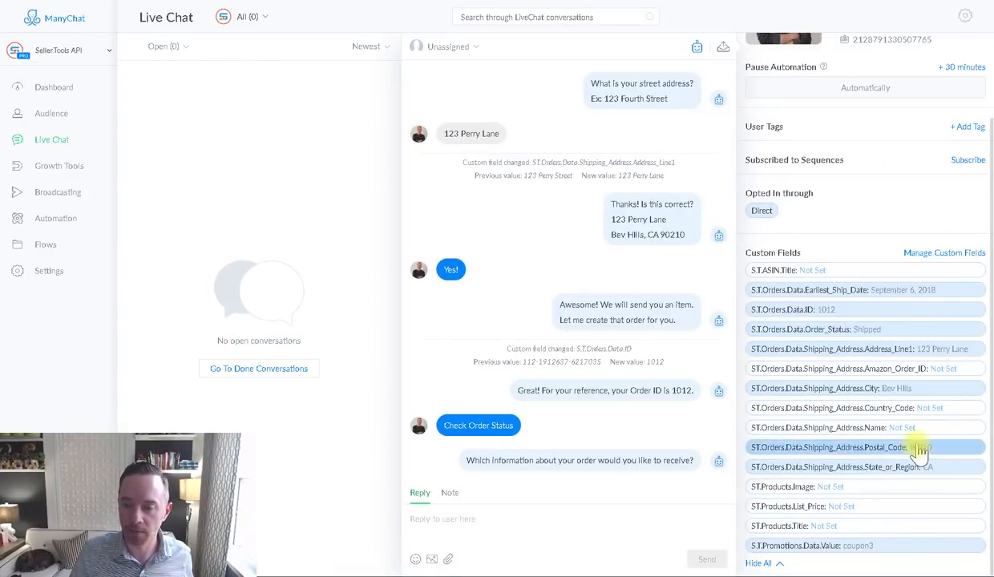
{"action": "left_click", "coordinate": [818, 310]}
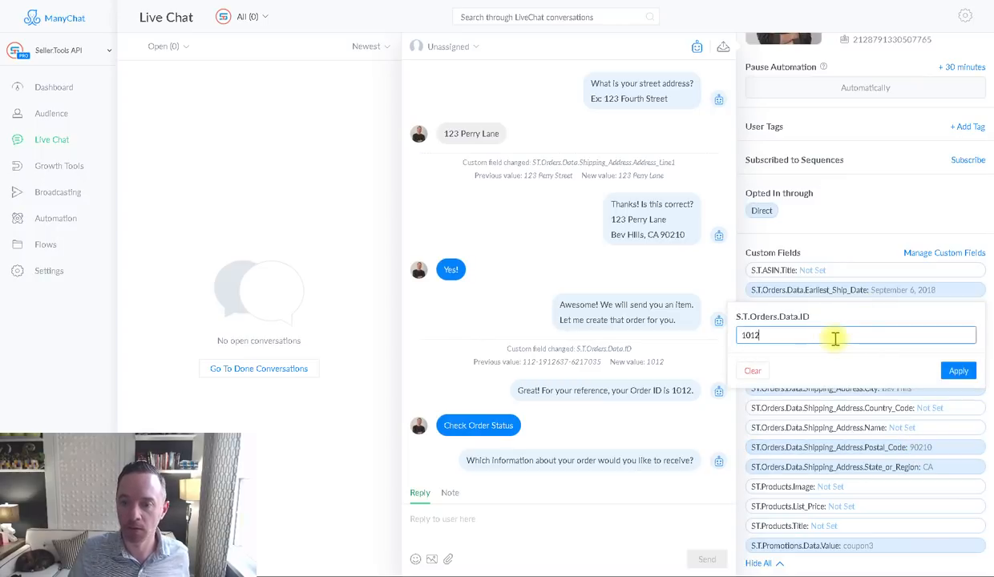
{"action": "key", "text": "ctrl+a"}
{"action": "key", "text": "ctrl+v"}
{"action": "left_click", "coordinate": [955, 371]}
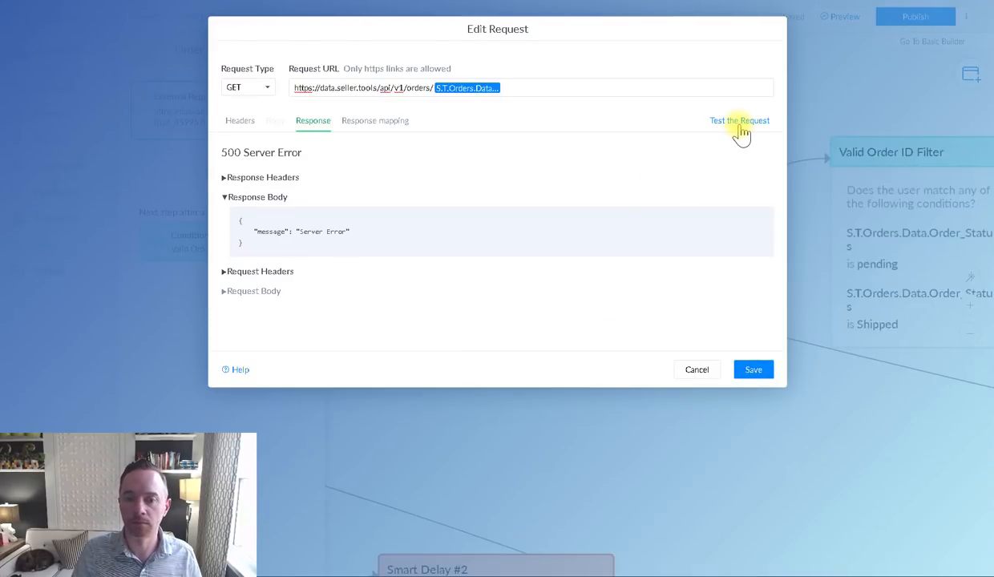
Step: Retest the request in the flow editor and compare its response body with the Get Order by ID response in the Seller.Tools API documentation
{"action": "left_click", "coordinate": [738, 122]}
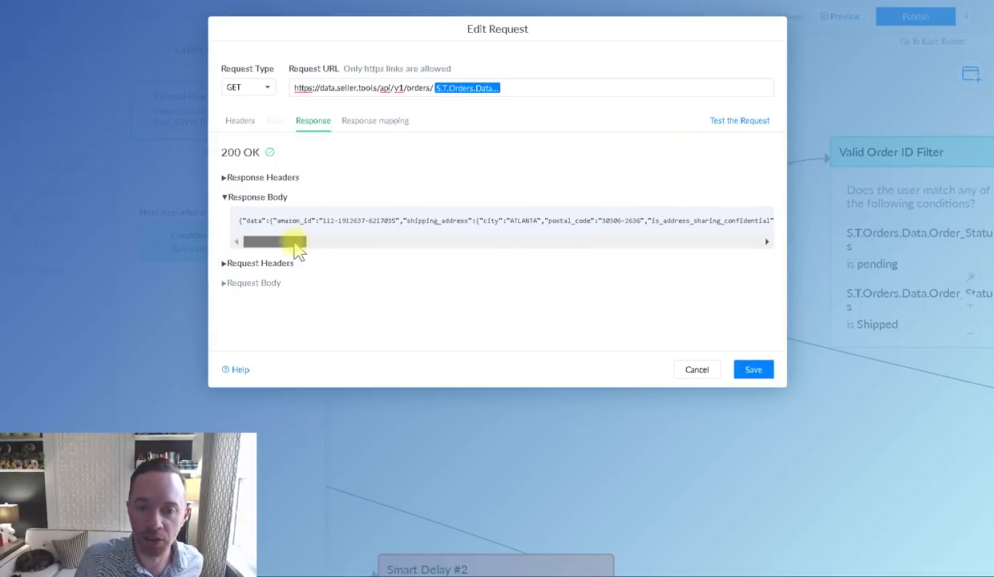
{"action": "left_click_drag", "start_coordinate": [295, 244], "coordinate": [260, 215]}
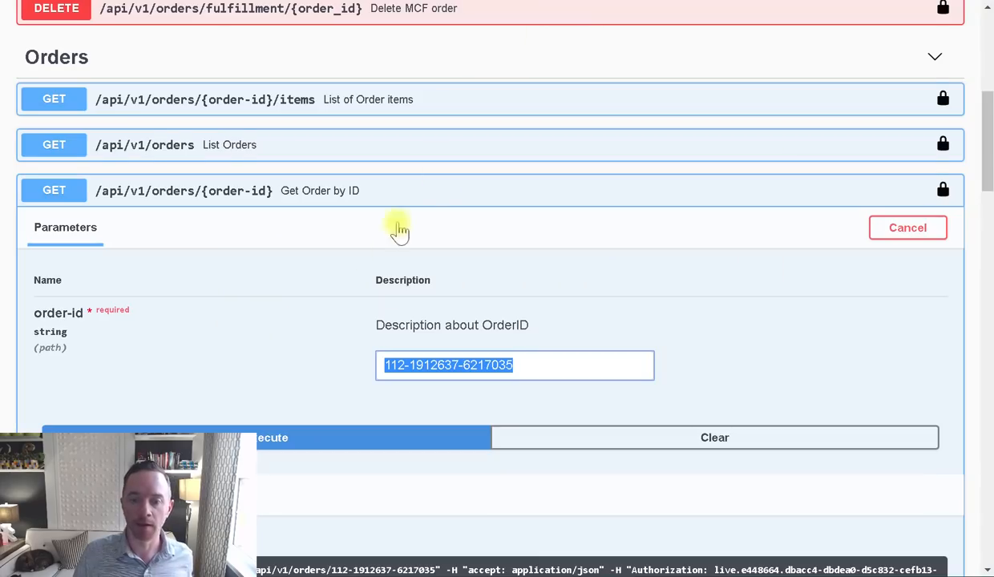
{"action": "scroll", "coordinate": [196, 262], "scroll_direction": "down", "scroll_amount": 8}
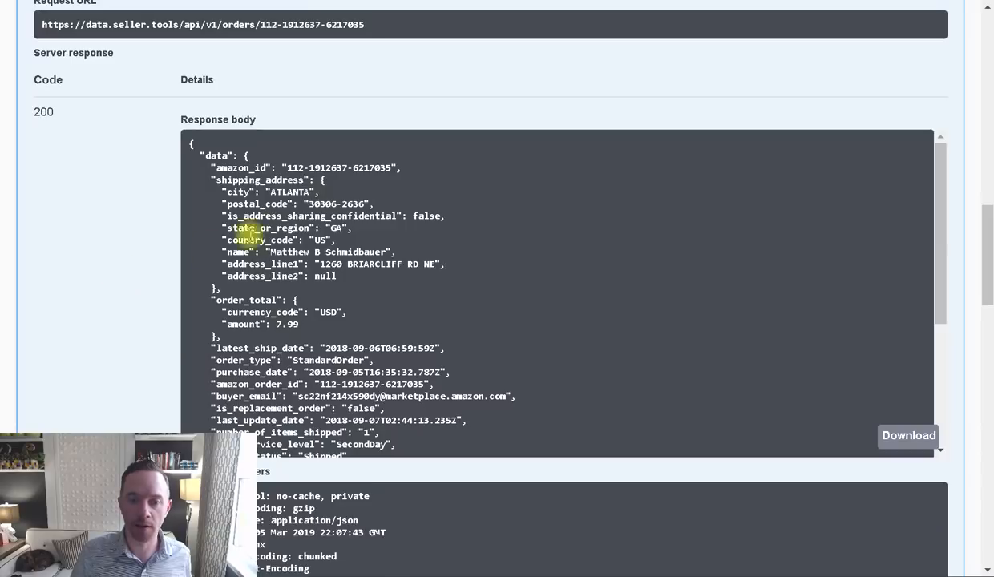
{"action": "scroll", "coordinate": [248, 233], "scroll_direction": "down", "scroll_amount": 3}
{"action": "scroll", "coordinate": [276, 242], "scroll_direction": "up", "scroll_amount": 3}
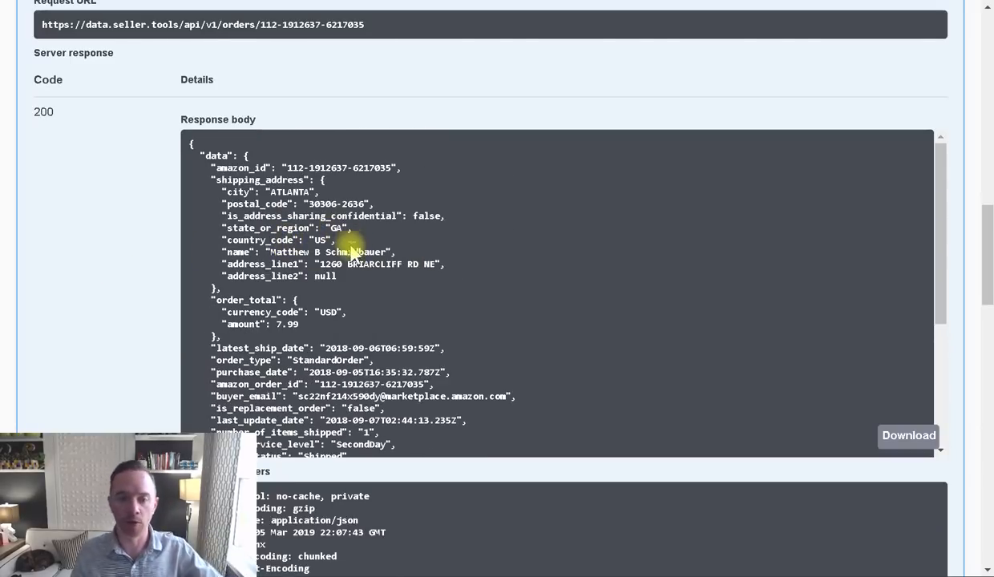
{"action": "scroll", "coordinate": [368, 304], "scroll_direction": "down", "scroll_amount": 2}
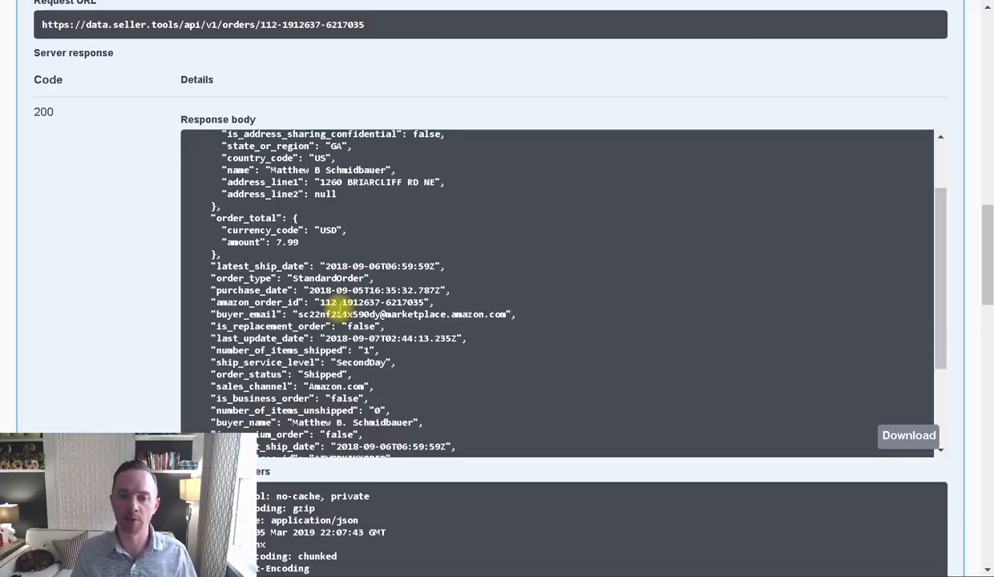
{"action": "scroll", "coordinate": [353, 268], "scroll_direction": "down", "scroll_amount": 2}
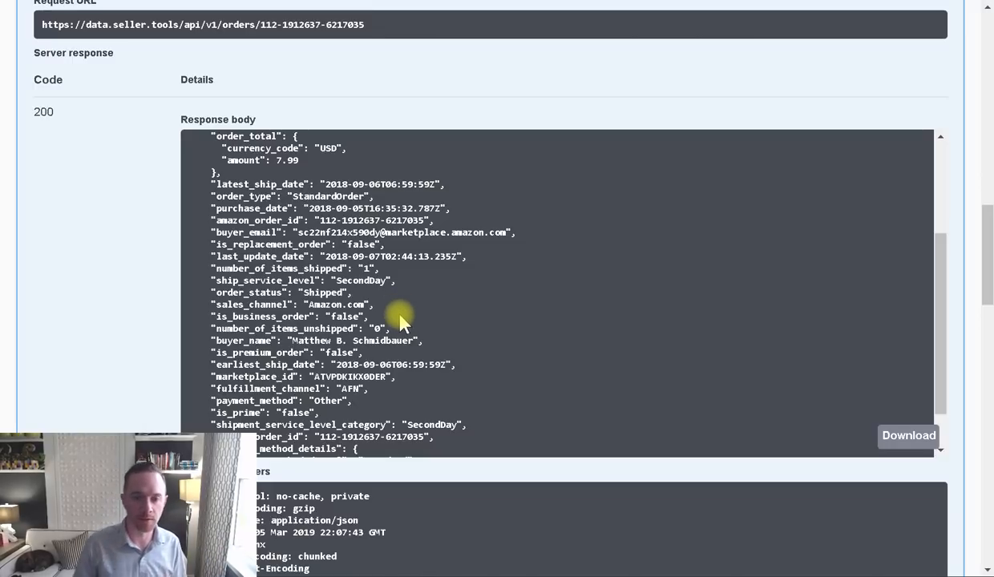
{"action": "scroll", "coordinate": [390, 295], "scroll_direction": "up", "scroll_amount": 3}
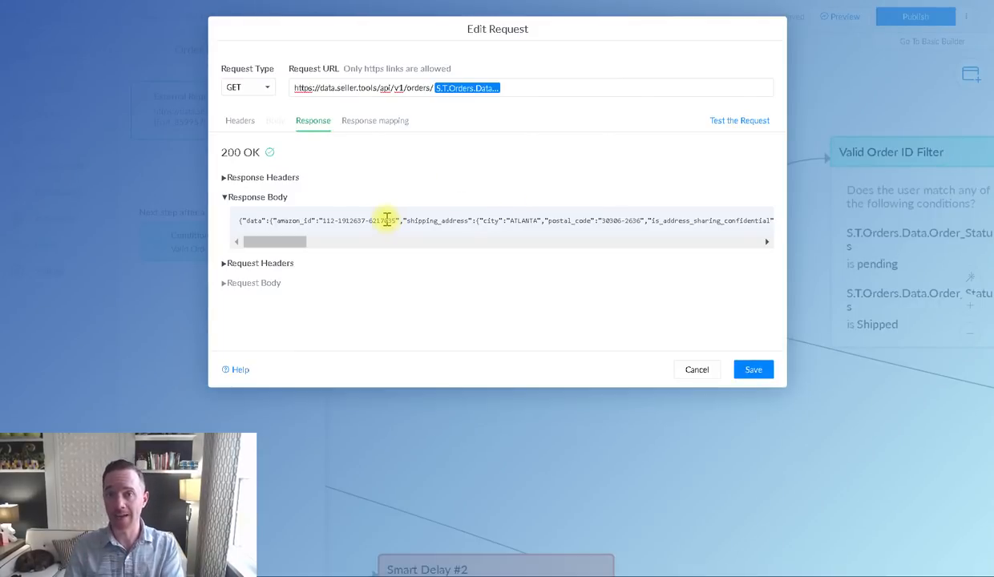
Step: Examine the mapping of $.data.order_status to the S.T.Orders.Data.Order_Status custom field against the data object in the response body
{"action": "left_click", "coordinate": [362, 130]}
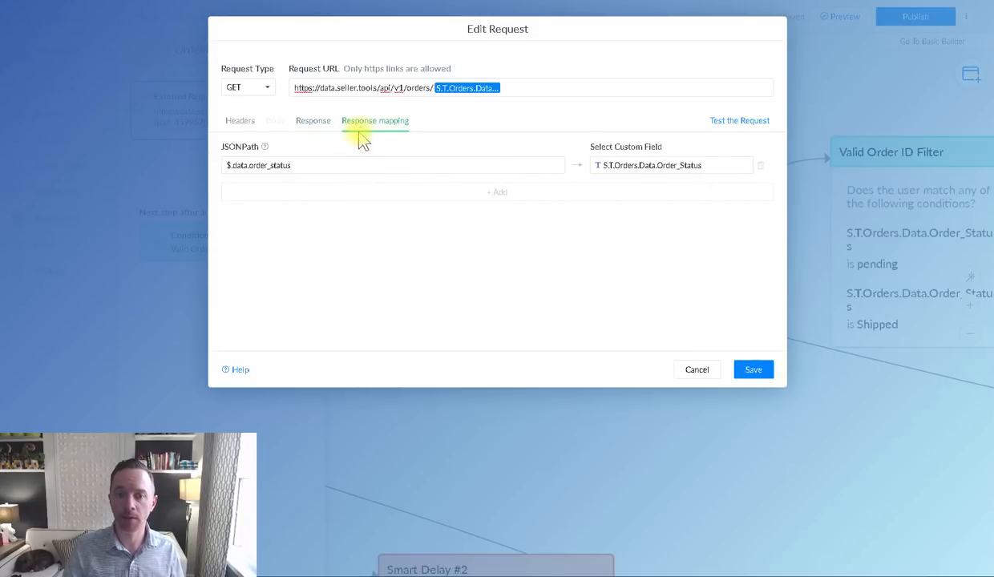
{"action": "double_click", "coordinate": [240, 164]}
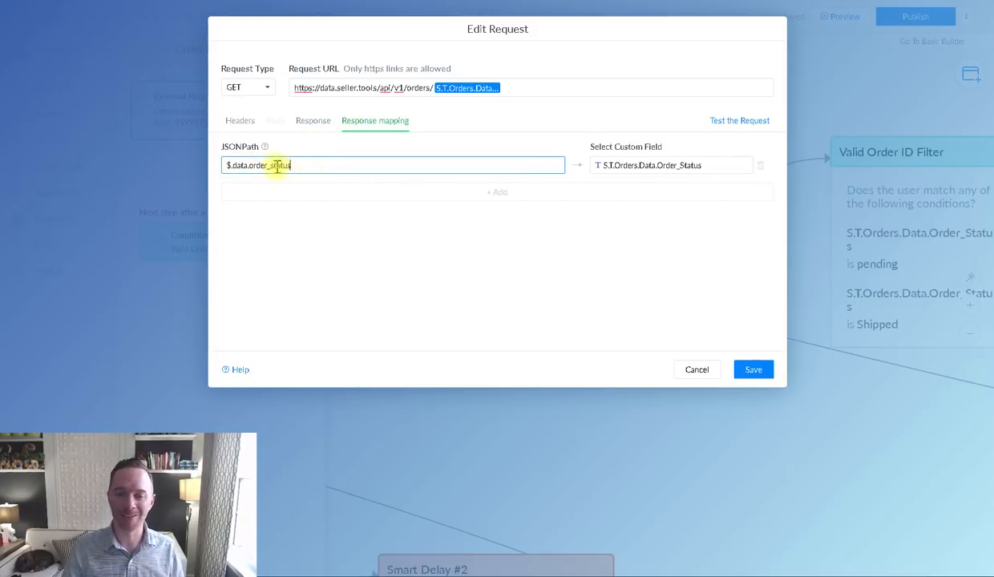
{"action": "left_click", "coordinate": [533, 265]}
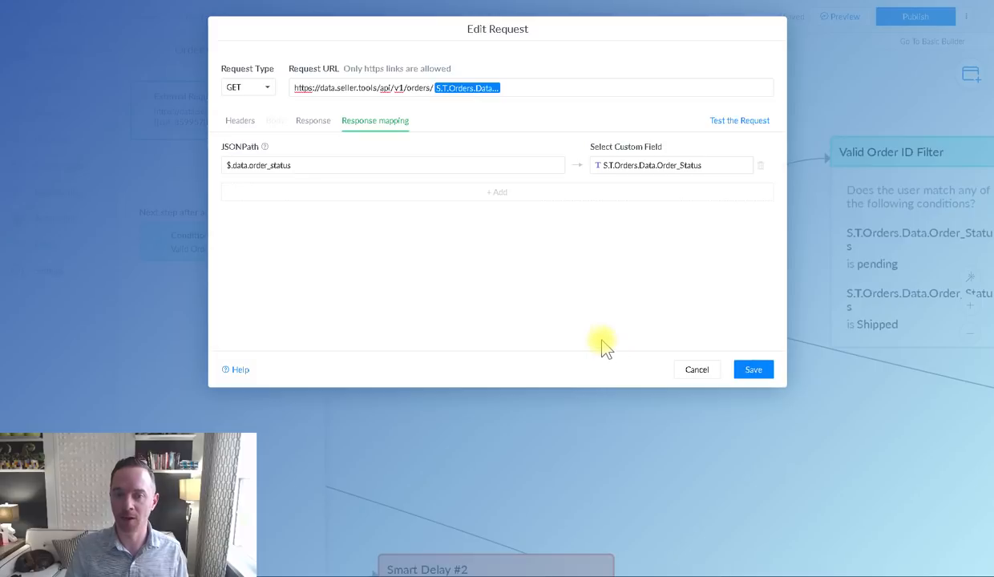
{"action": "left_click", "coordinate": [312, 122]}
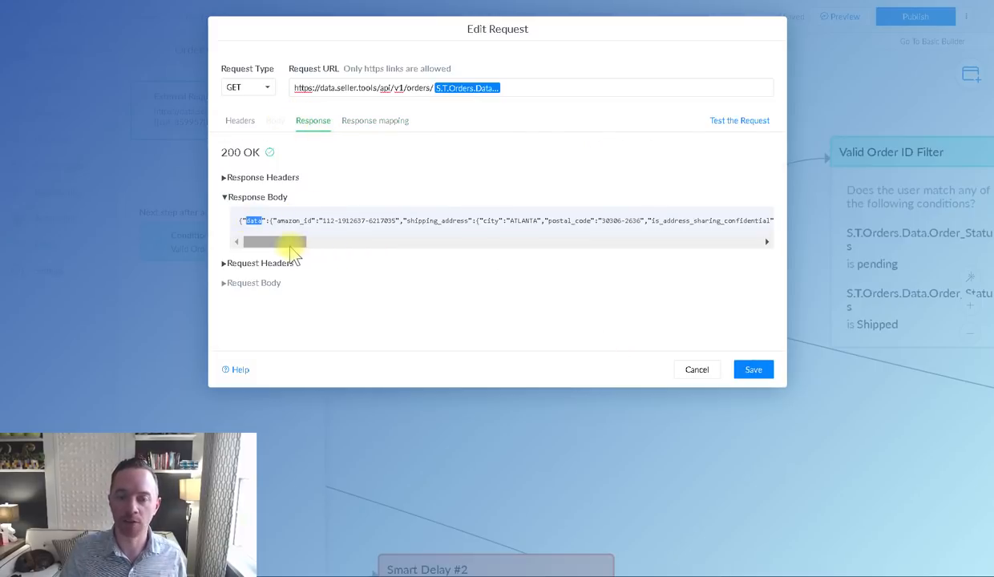
{"action": "left_click", "coordinate": [374, 124]}
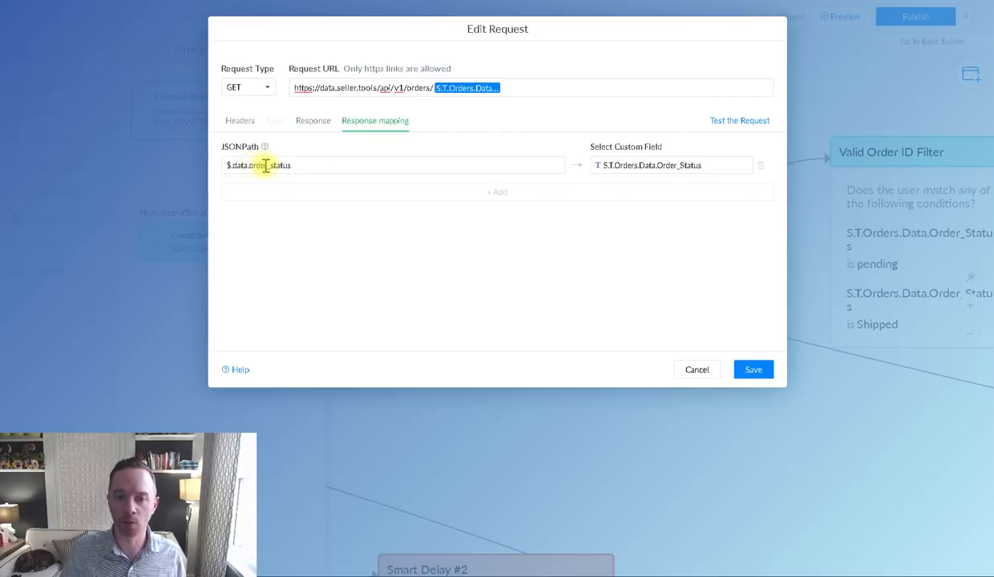
Step: Search the response body for "status", recheck the response mapping, and save the Order Confirmation request
{"action": "left_click", "coordinate": [313, 121]}
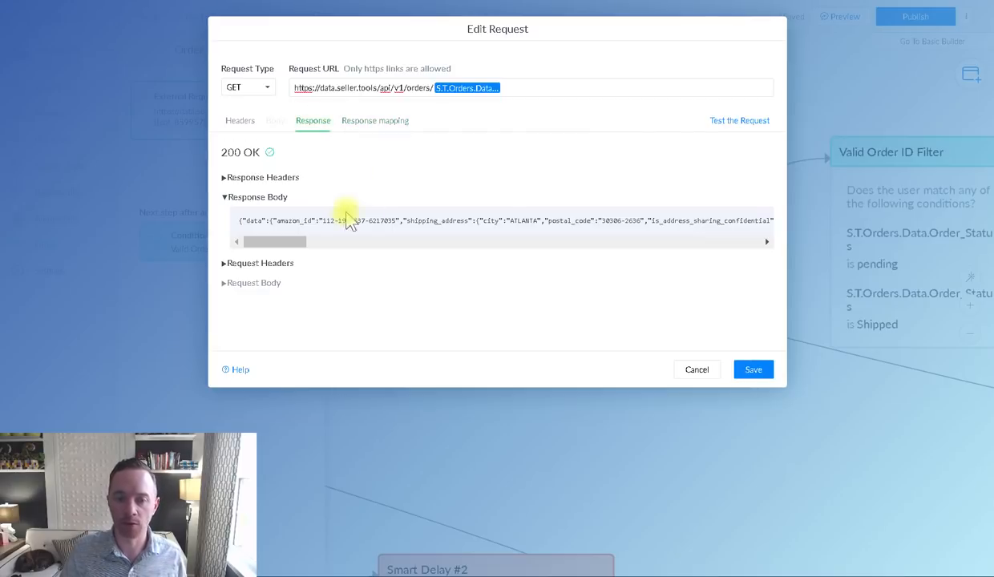
{"action": "left_click_drag", "start_coordinate": [280, 242], "coordinate": [302, 242]}
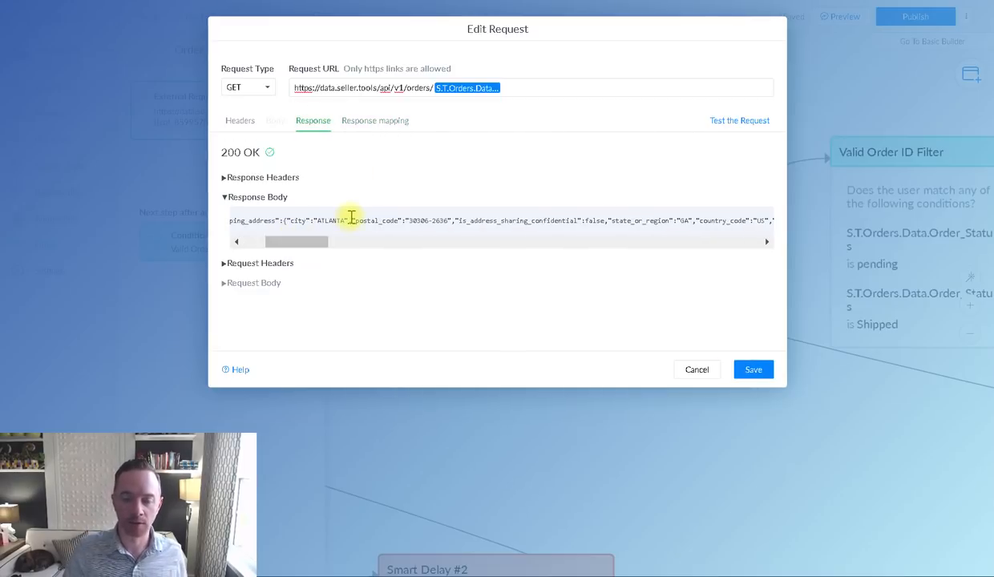
{"action": "key", "text": "ctrl+f"}
{"action": "type", "text": "status"}
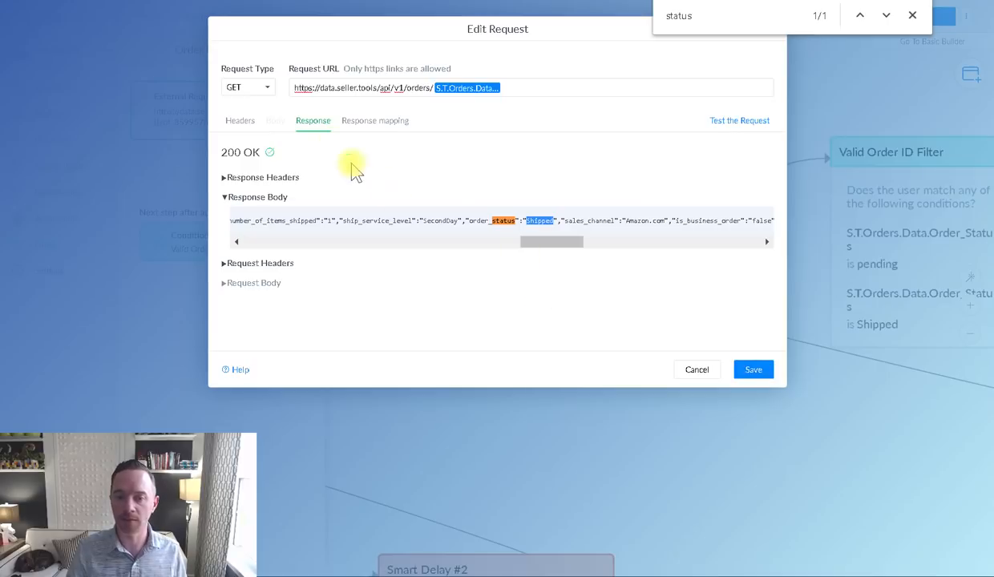
{"action": "left_click", "coordinate": [371, 123]}
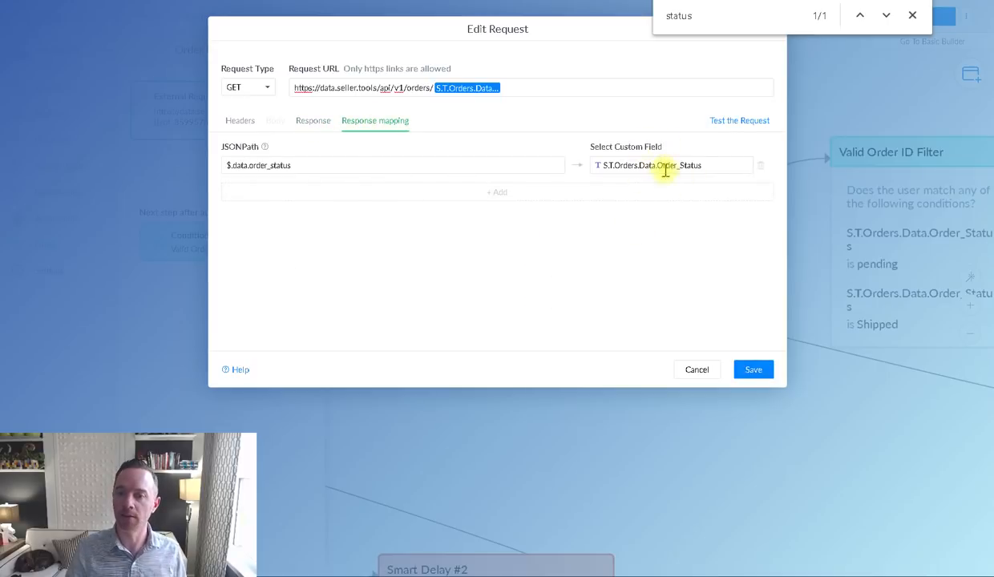
{"action": "left_click", "coordinate": [911, 16]}
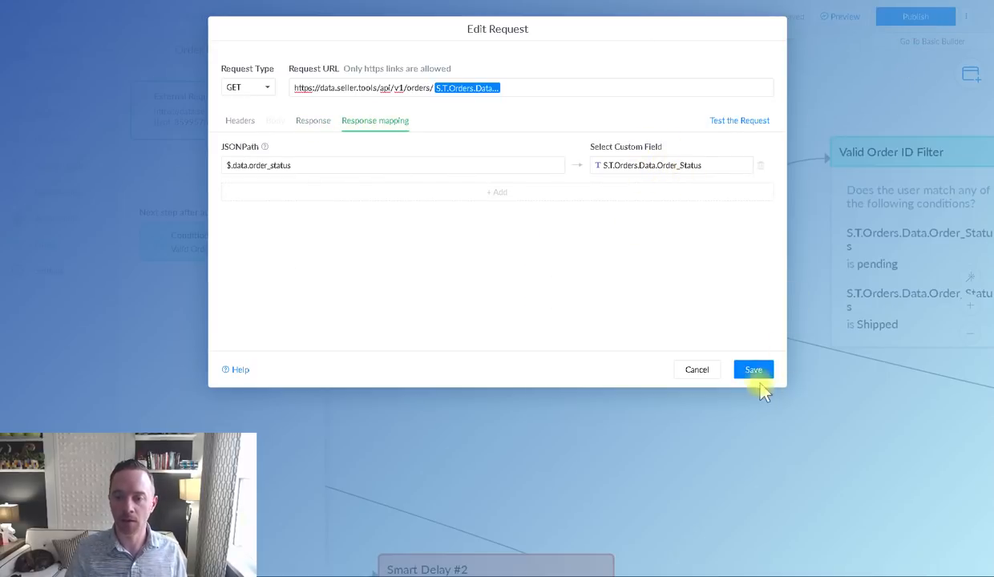
{"action": "left_click", "coordinate": [752, 372]}
Step: Examine the Yes and No branches of the Valid Order ID Filter through to the order status and Smart Delay #3 steps
{"action": "left_click_drag", "start_coordinate": [716, 346], "coordinate": [434, 266]}
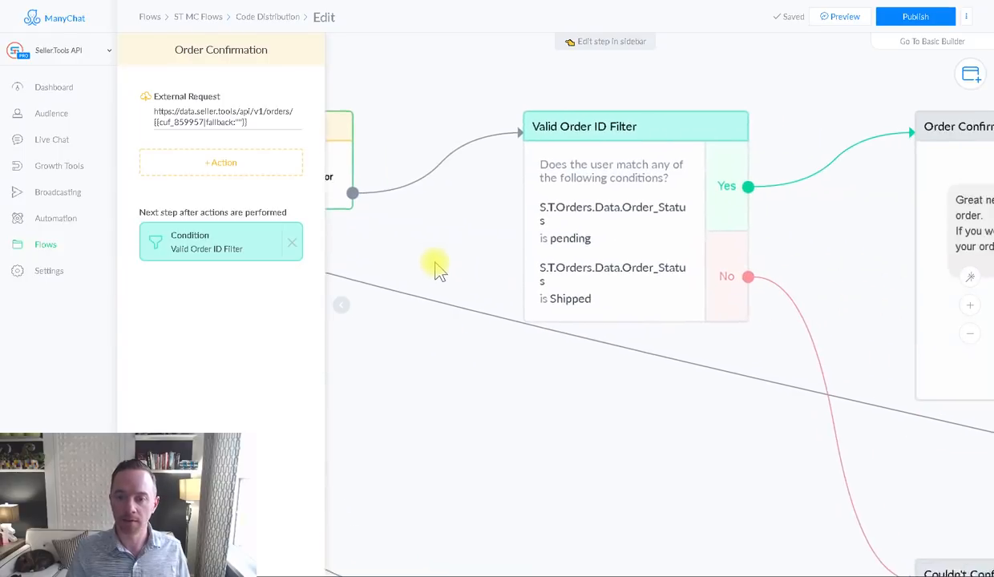
{"action": "left_click_drag", "start_coordinate": [817, 257], "coordinate": [570, 233]}
{"action": "scroll", "coordinate": [882, 262], "scroll_direction": "down", "scroll_amount": 2}
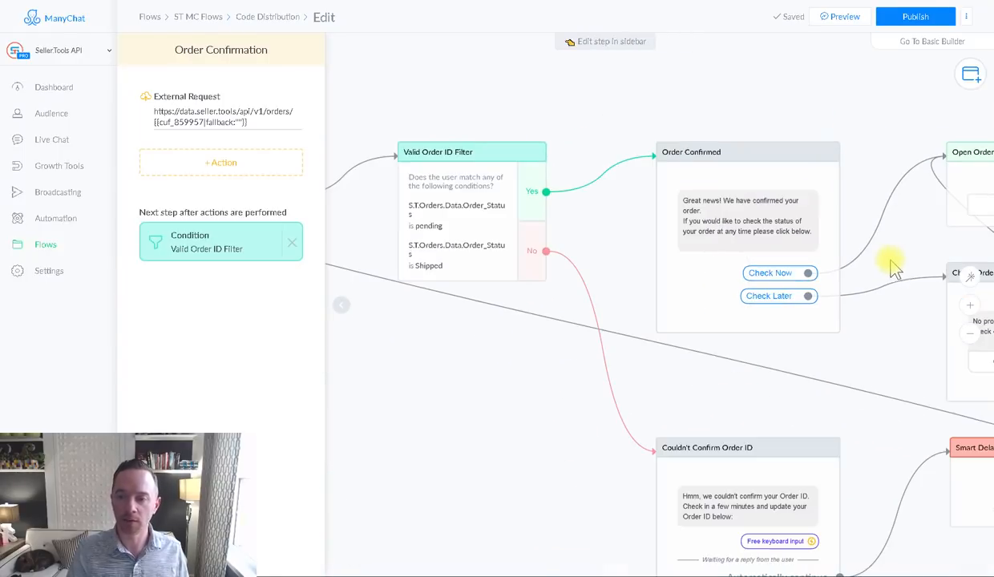
{"action": "left_click_drag", "start_coordinate": [890, 328], "coordinate": [673, 313]}
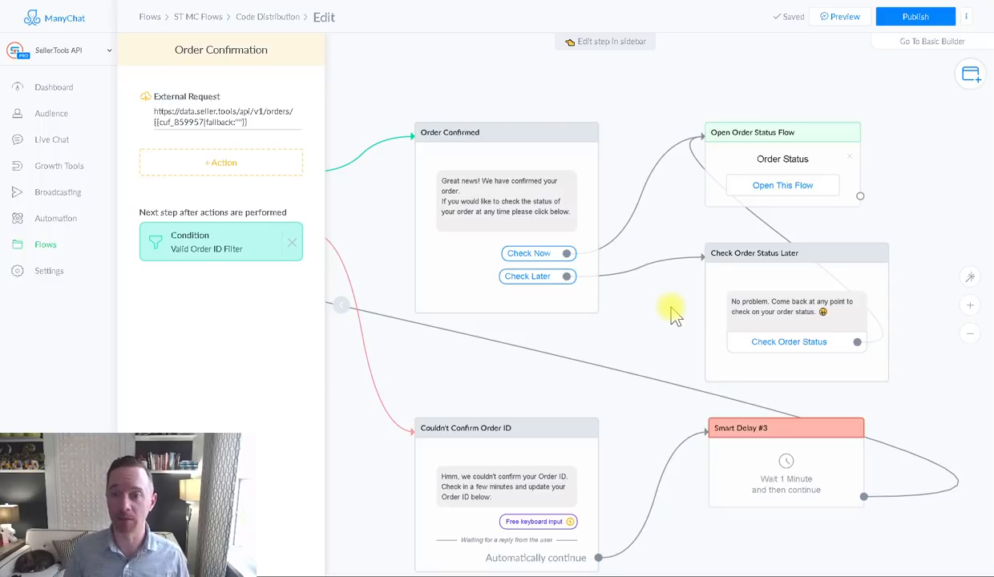
Step: Open the linked Order Status flow and examine its Order Information starting step and reply options
{"action": "left_click", "coordinate": [787, 187]}
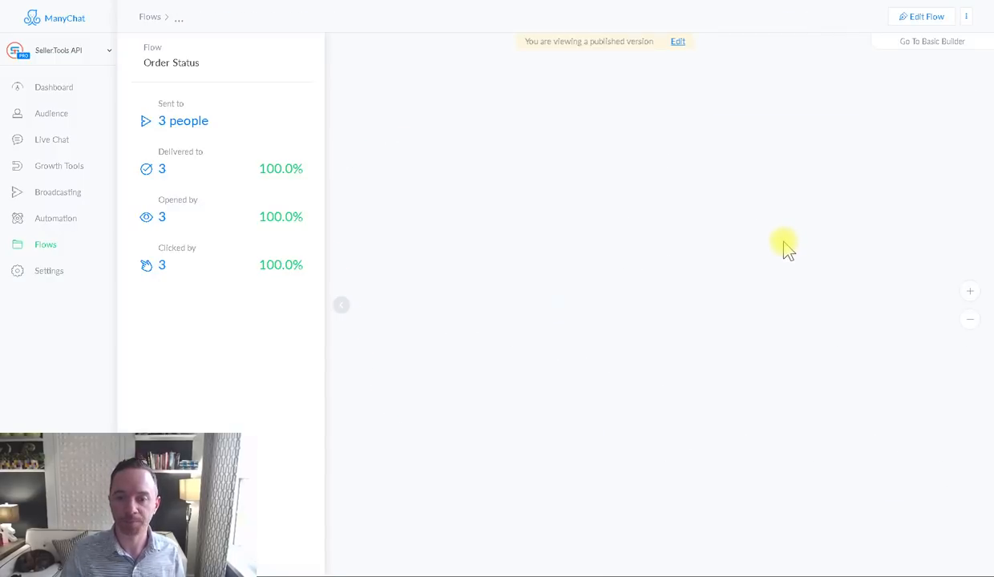
{"action": "scroll", "coordinate": [451, 384], "scroll_direction": "up", "scroll_amount": 5}
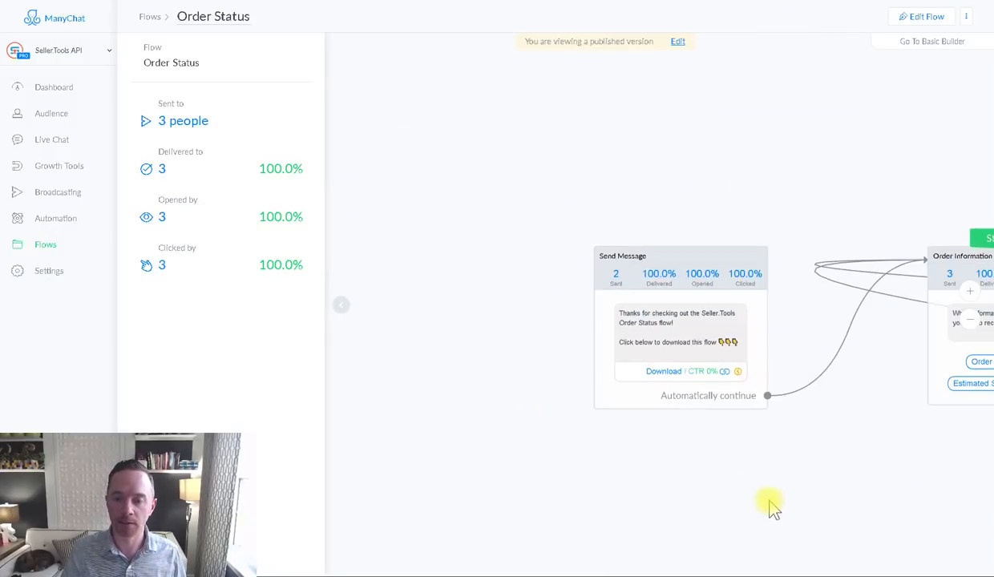
{"action": "scroll", "coordinate": [575, 437], "scroll_direction": "right", "scroll_amount": 5}
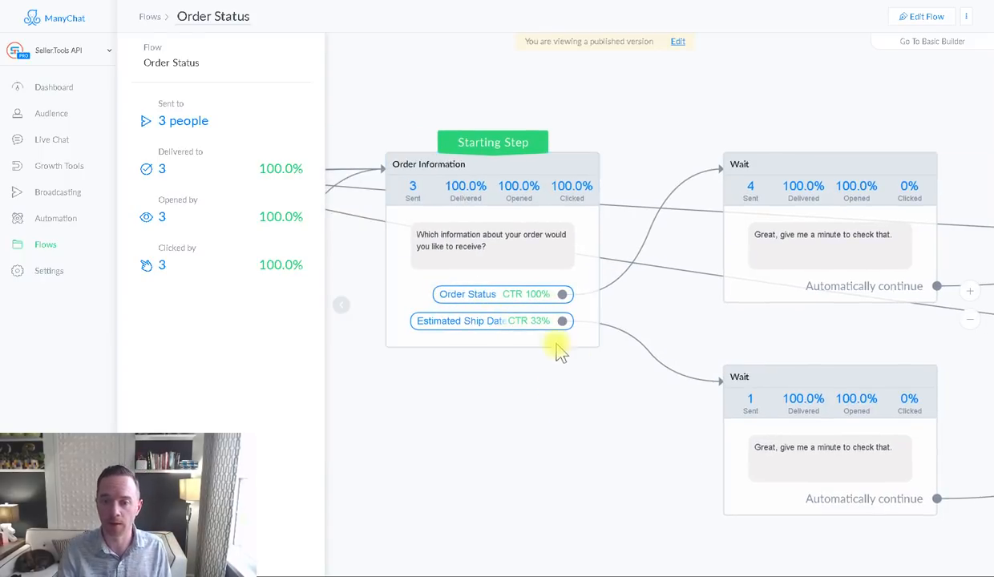
Step: Put the Order Status flow into edit mode and open the external request of the Get Order Status action
{"action": "left_click", "coordinate": [677, 41]}
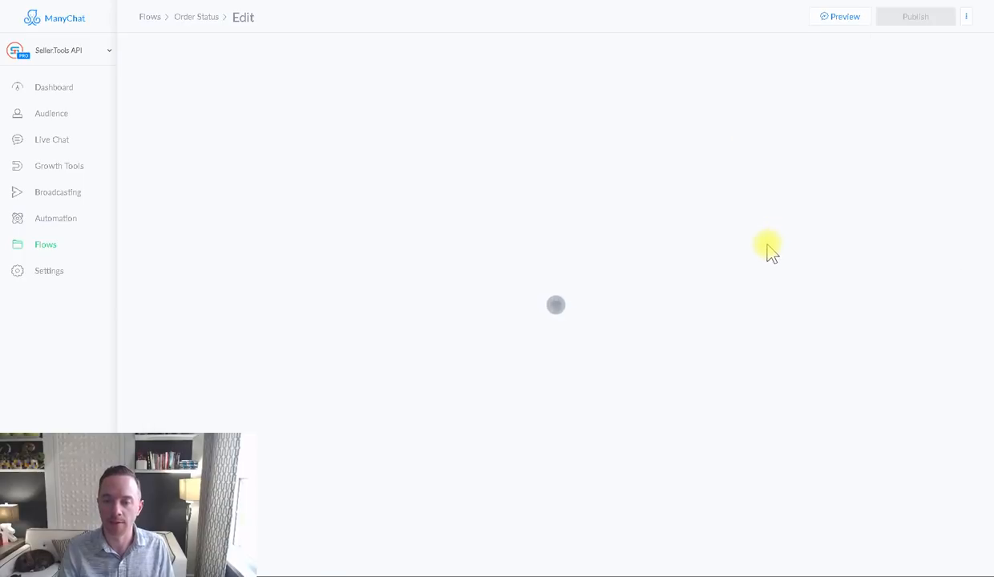
{"action": "scroll", "coordinate": [694, 252], "scroll_direction": "up", "scroll_amount": 10}
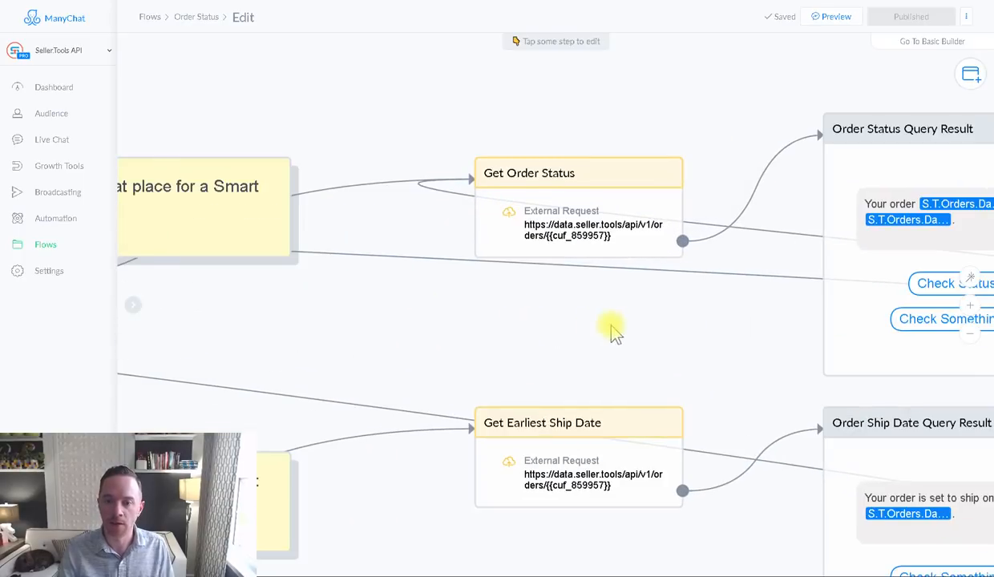
{"action": "left_click", "coordinate": [495, 226]}
{"action": "left_click", "coordinate": [155, 98]}
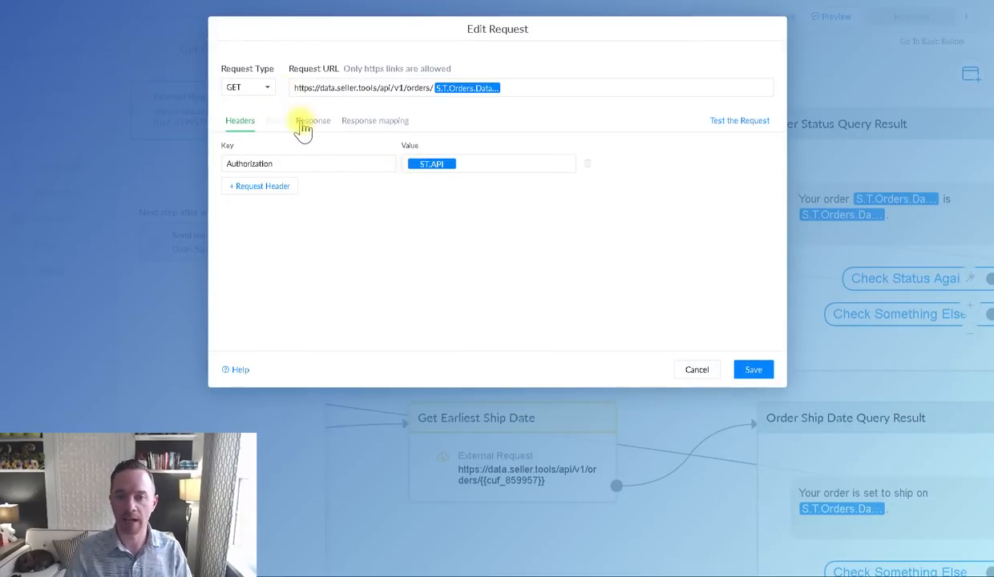
Step: Test the Get Order Status request, review its response mapping, and close the request editor without saving
{"action": "left_click", "coordinate": [321, 122]}
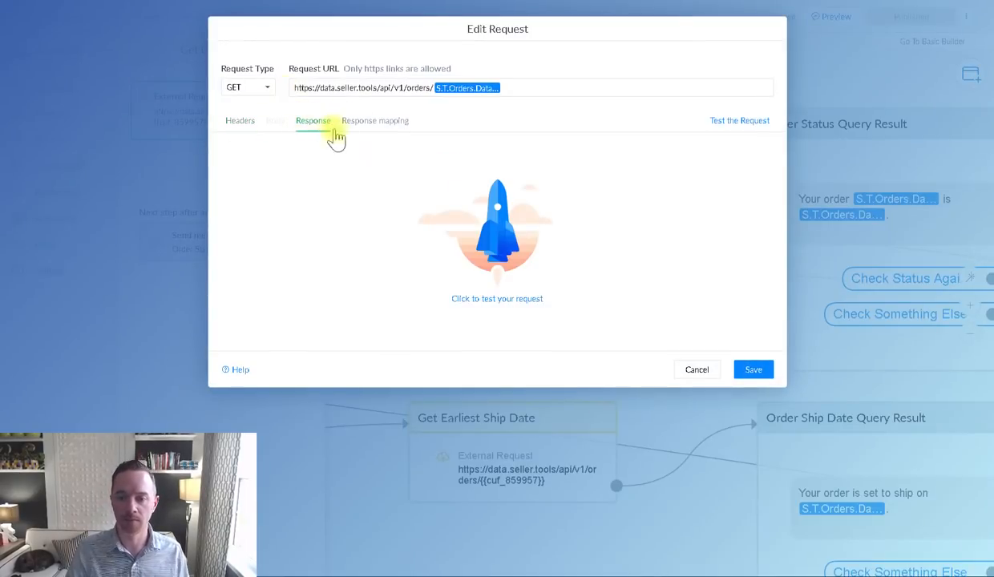
{"action": "left_click", "coordinate": [736, 122]}
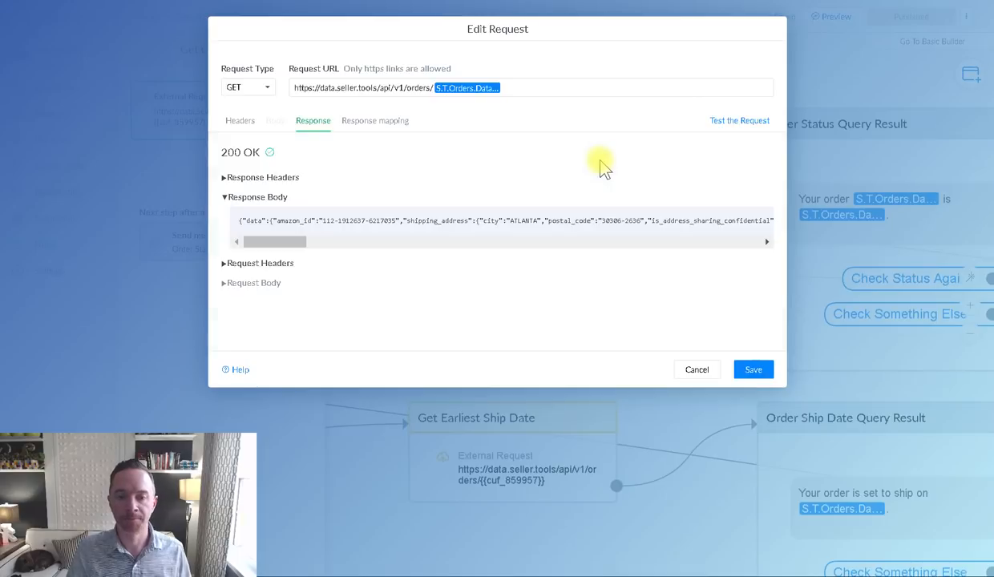
{"action": "left_click", "coordinate": [400, 122]}
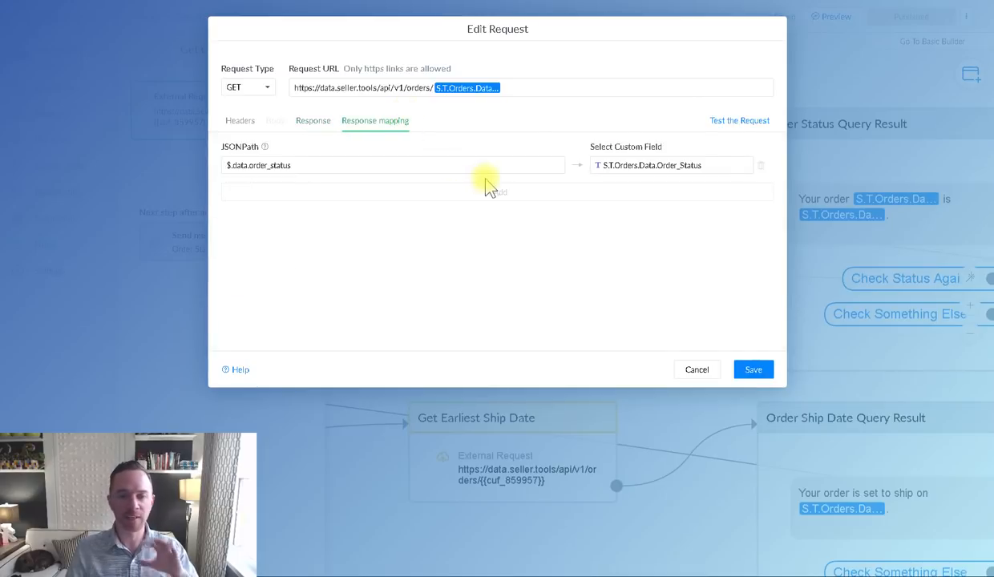
{"action": "left_click", "coordinate": [694, 376]}
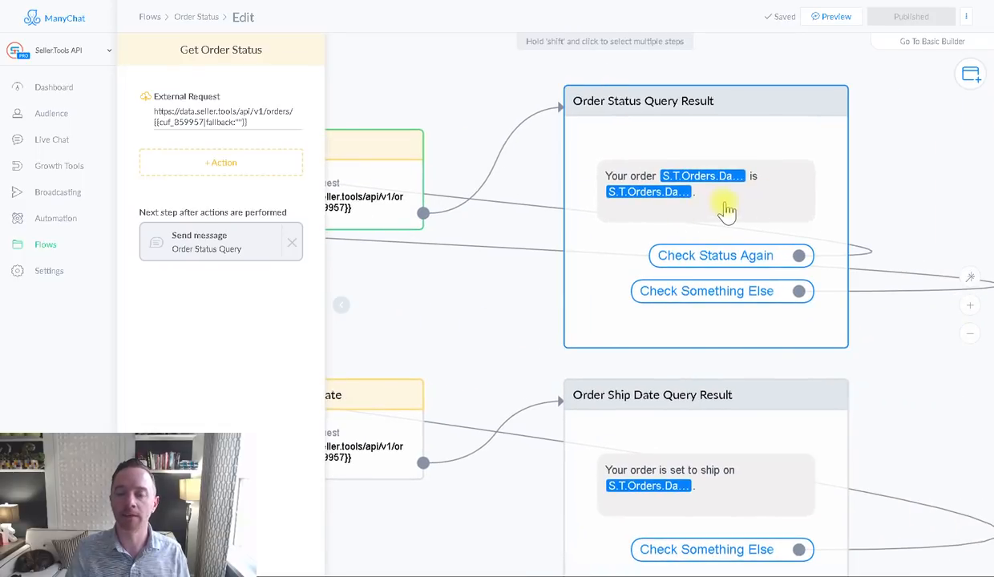
Step: Open the Order Status Query Result message and examine the order ID and order status variables in its text
{"action": "left_click", "coordinate": [726, 210]}
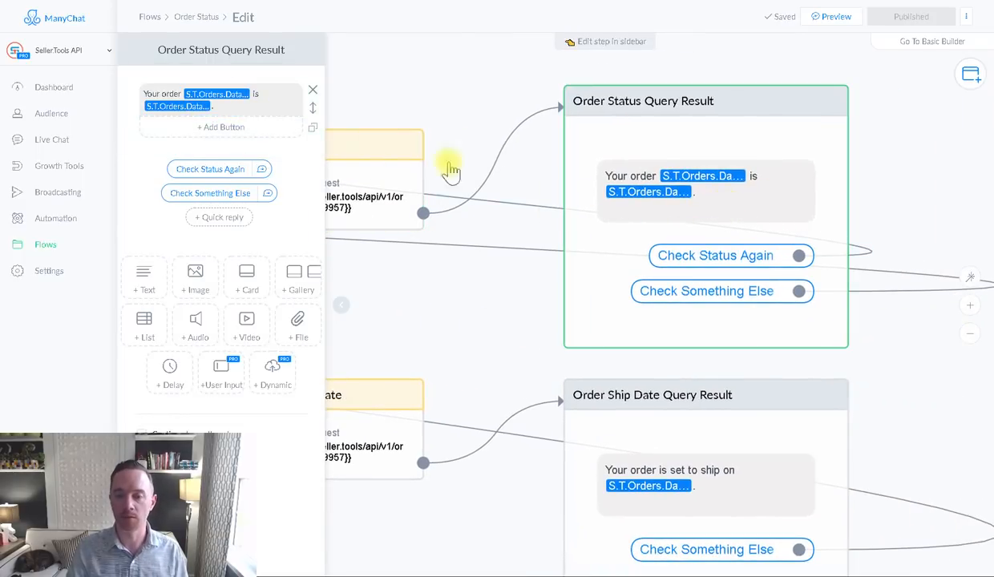
{"action": "left_click", "coordinate": [226, 96]}
{"action": "left_click", "coordinate": [215, 77]}
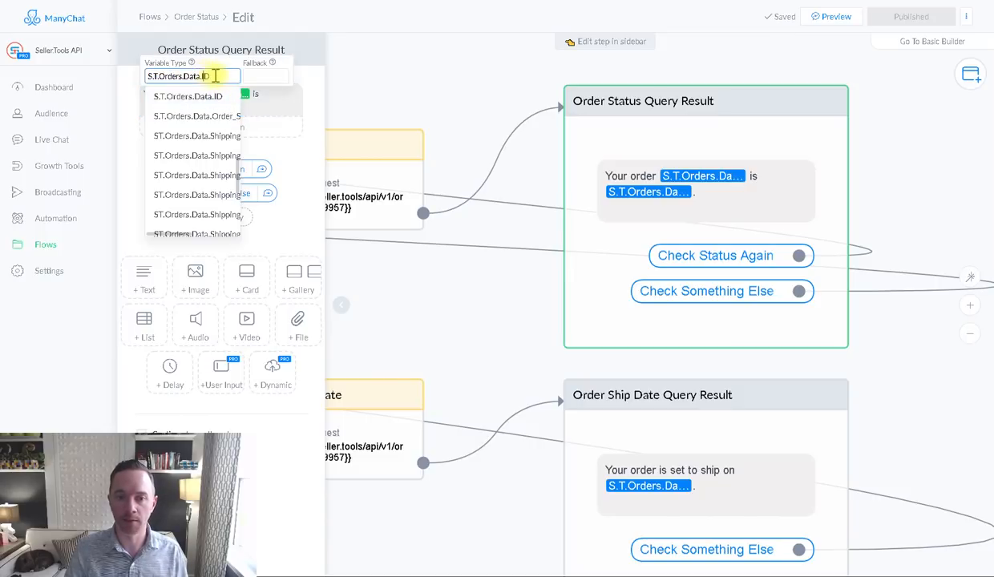
{"action": "left_click", "coordinate": [250, 93]}
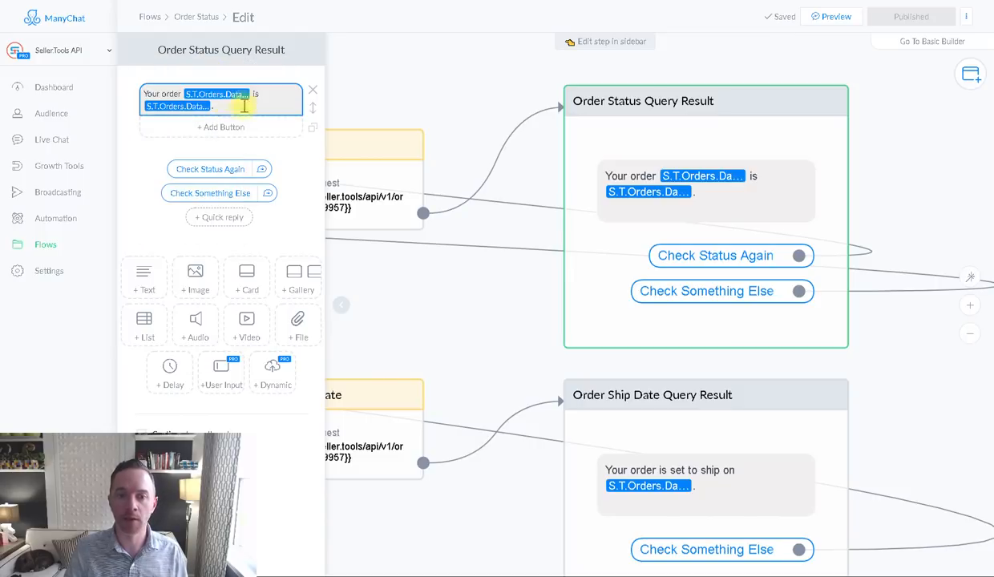
{"action": "left_click", "coordinate": [180, 108]}
{"action": "left_click", "coordinate": [261, 113]}
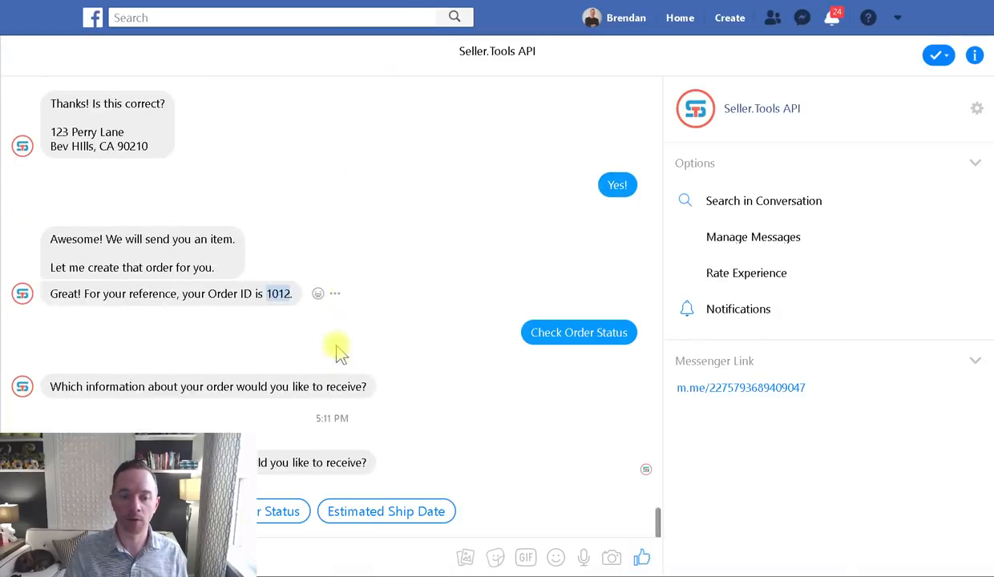
Step: Test the bot's replies in the Messenger conversation with Order Status, Check Something Else and Estimated Ship Date
{"action": "left_click", "coordinate": [282, 513]}
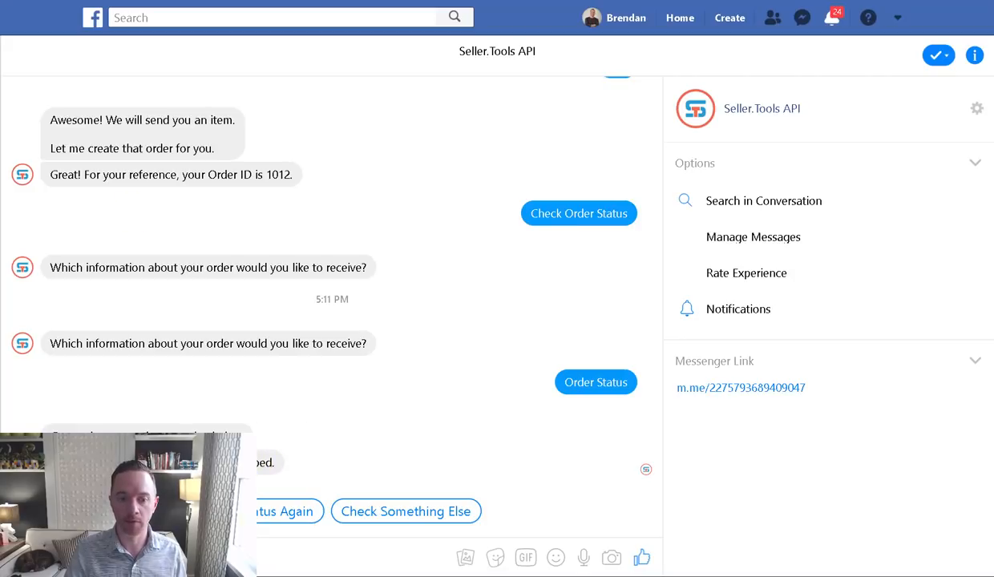
{"action": "key", "text": "ctrl+Tab"}
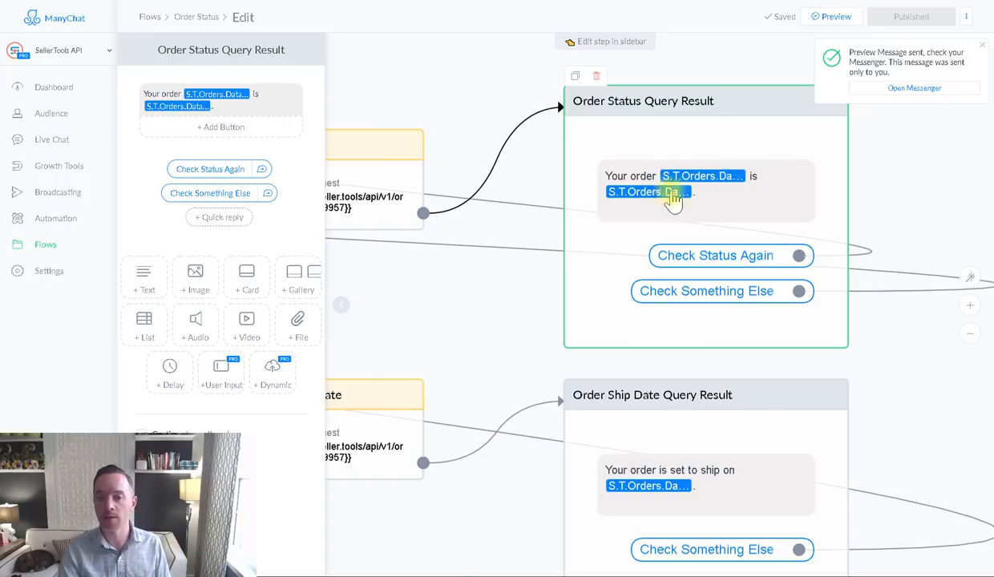
{"action": "left_click", "coordinate": [504, 307]}
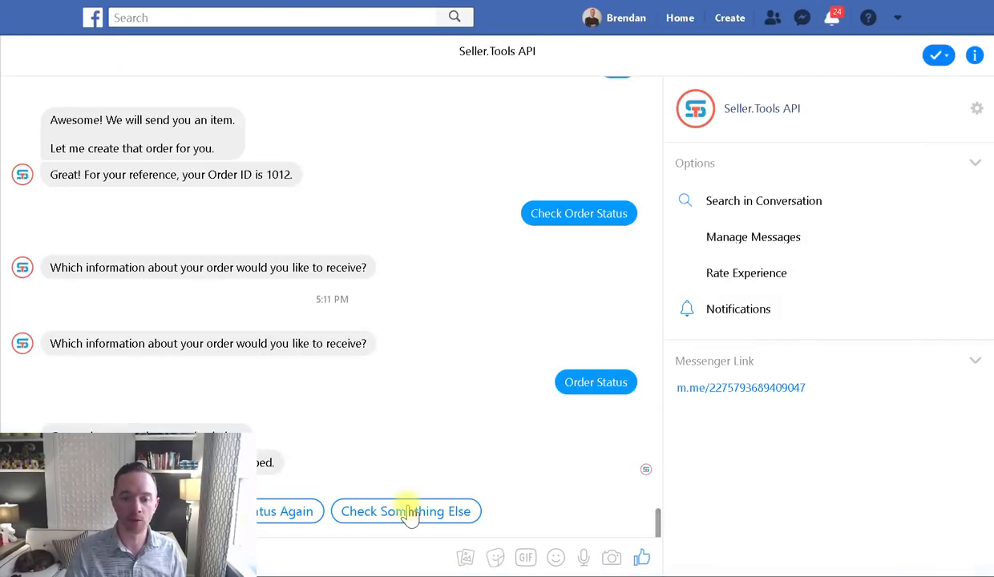
{"action": "left_click", "coordinate": [410, 510]}
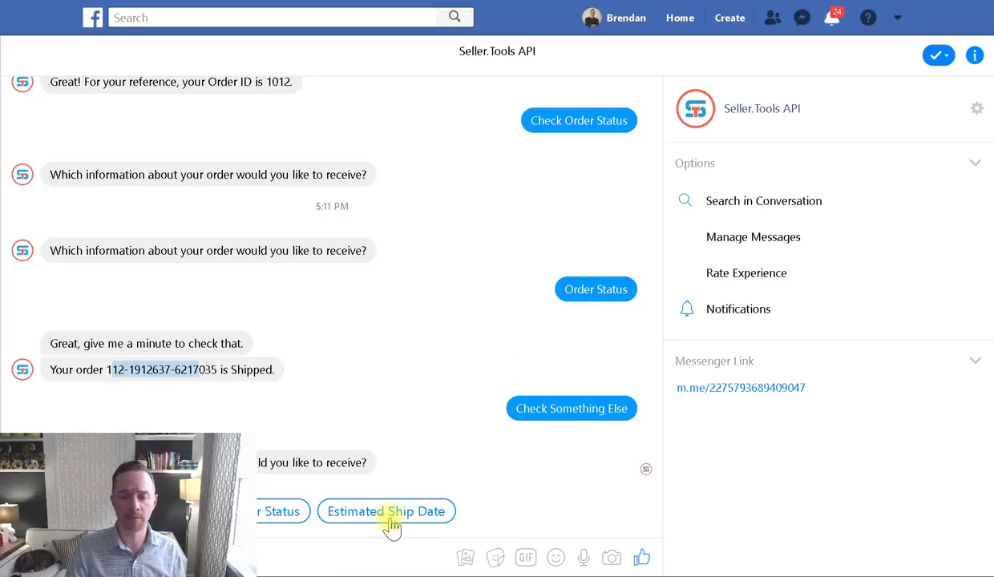
{"action": "left_click", "coordinate": [390, 512]}
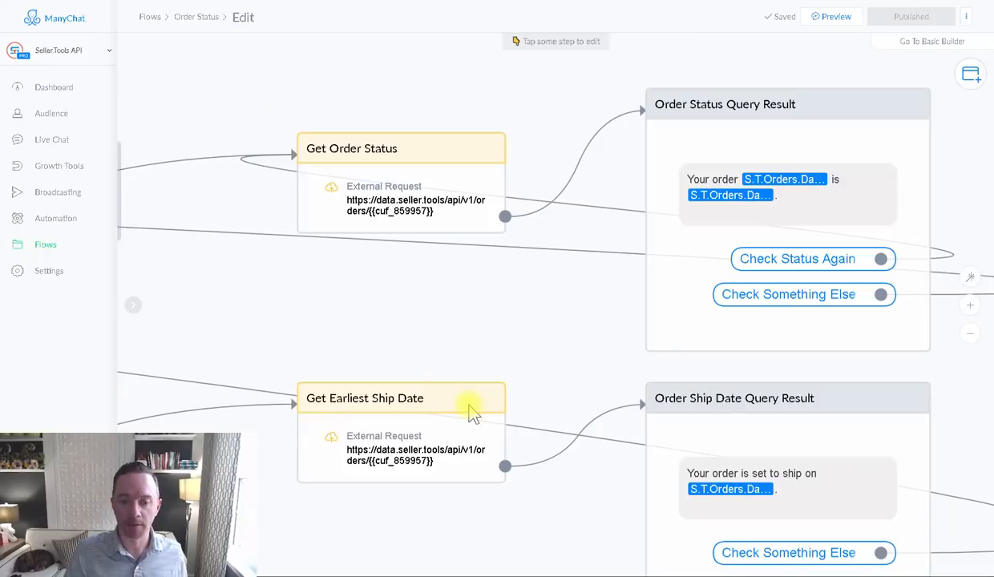
Step: Open the external request of the Get Earliest Ship Date action and review its request URL and response mapping
{"action": "left_click", "coordinate": [471, 433]}
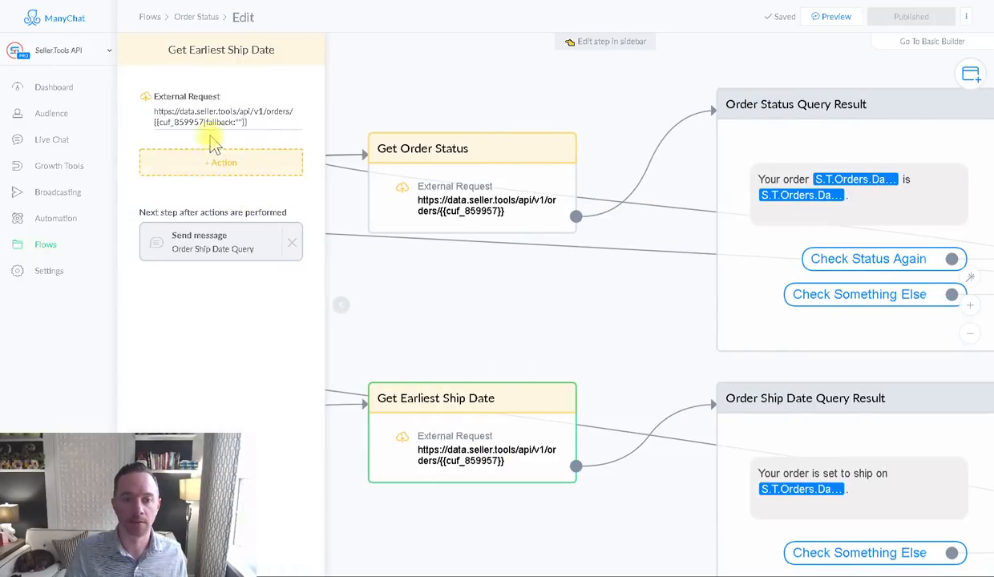
{"action": "left_click", "coordinate": [215, 122]}
{"action": "left_click_drag", "start_coordinate": [530, 91], "coordinate": [217, 92]}
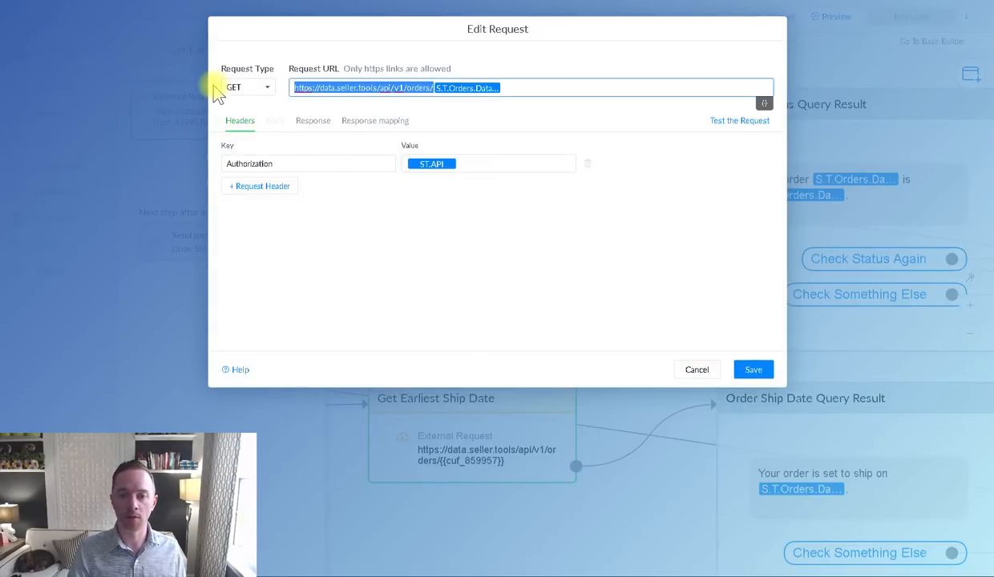
{"action": "left_click", "coordinate": [373, 271]}
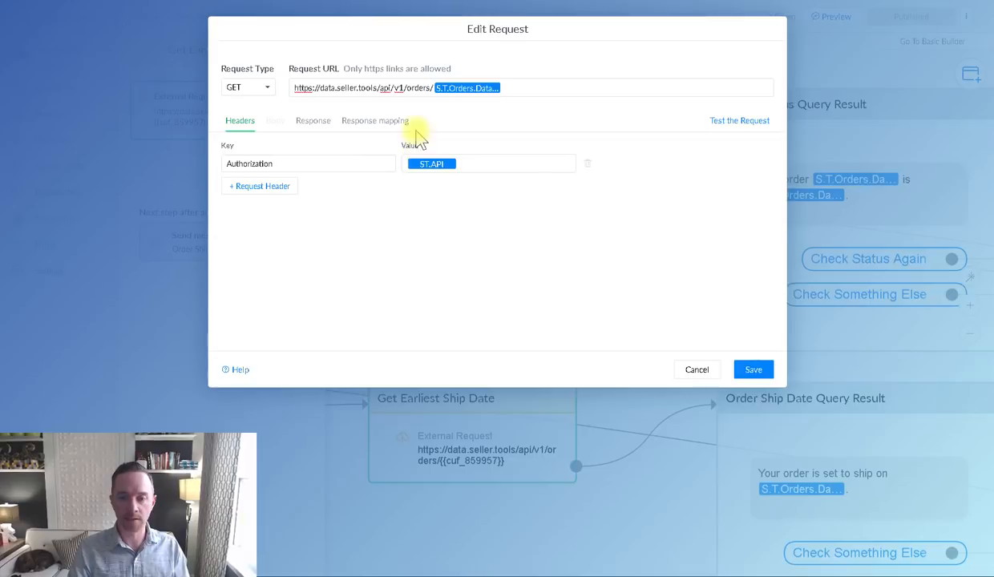
{"action": "left_click", "coordinate": [375, 121]}
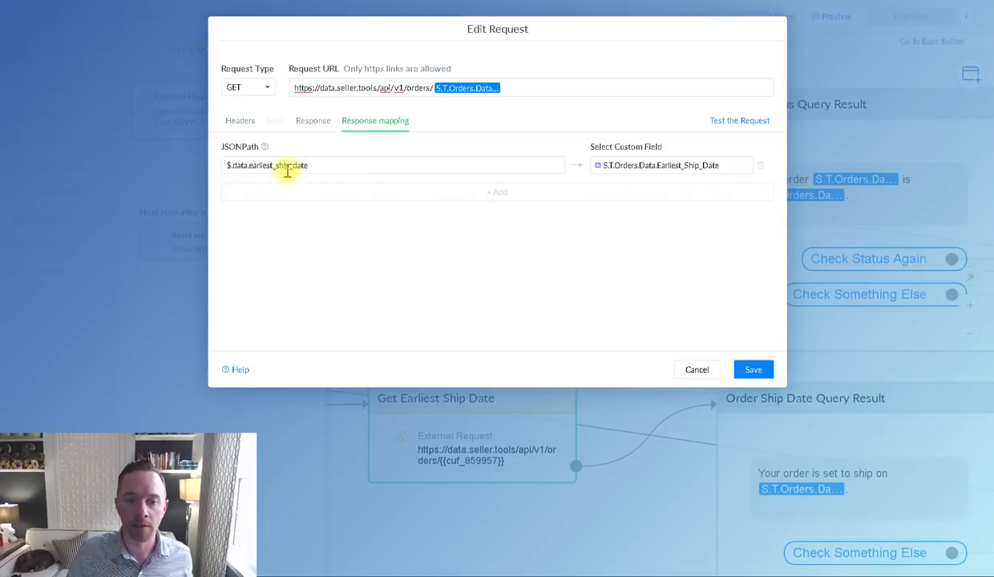
{"action": "double_click", "coordinate": [239, 165]}
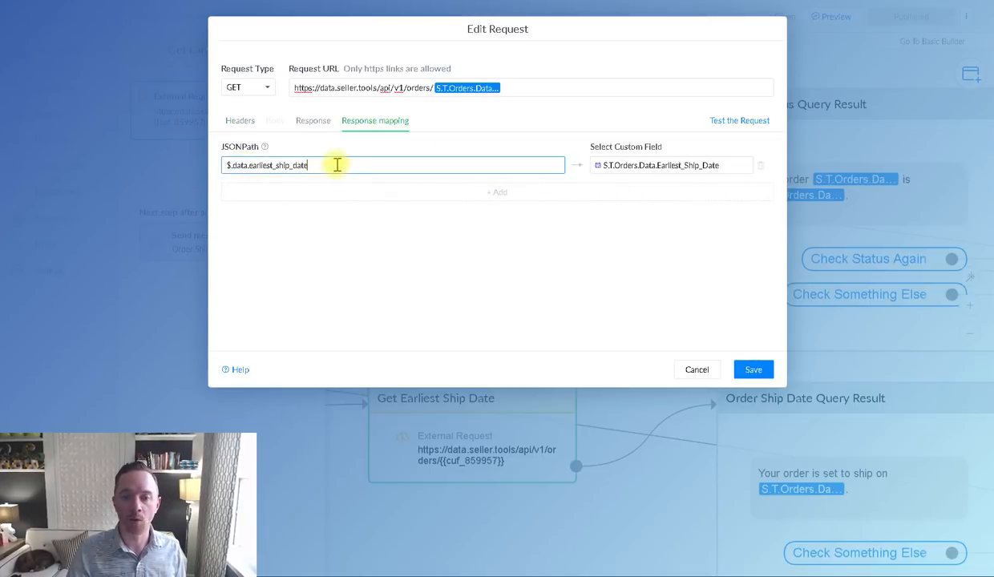
{"action": "left_click_drag", "start_coordinate": [337, 165], "coordinate": [248, 164]}
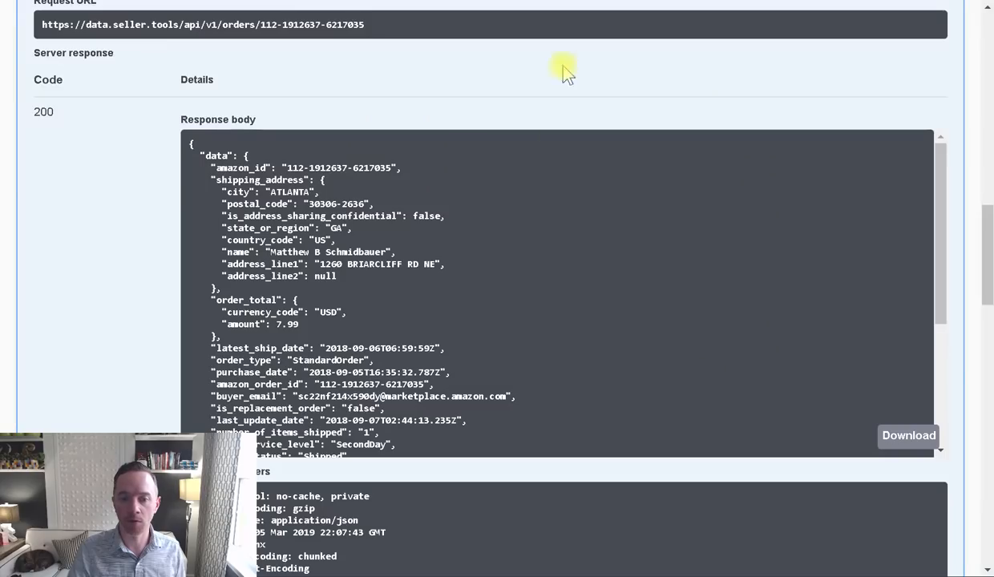
Step: Find the earliest_ship_date and number_of_items_shipped fields in the response body of the Seller.Tools API documentation
{"action": "scroll", "coordinate": [377, 382], "scroll_direction": "down", "scroll_amount": 1}
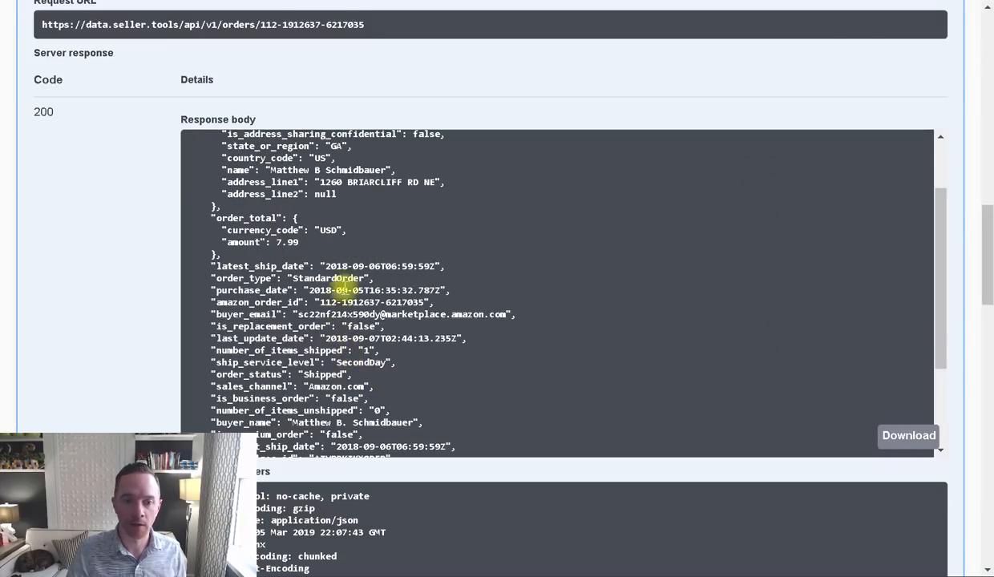
{"action": "left_click_drag", "start_coordinate": [257, 267], "coordinate": [305, 267]}
{"action": "scroll", "coordinate": [306, 281], "scroll_direction": "down", "scroll_amount": 1}
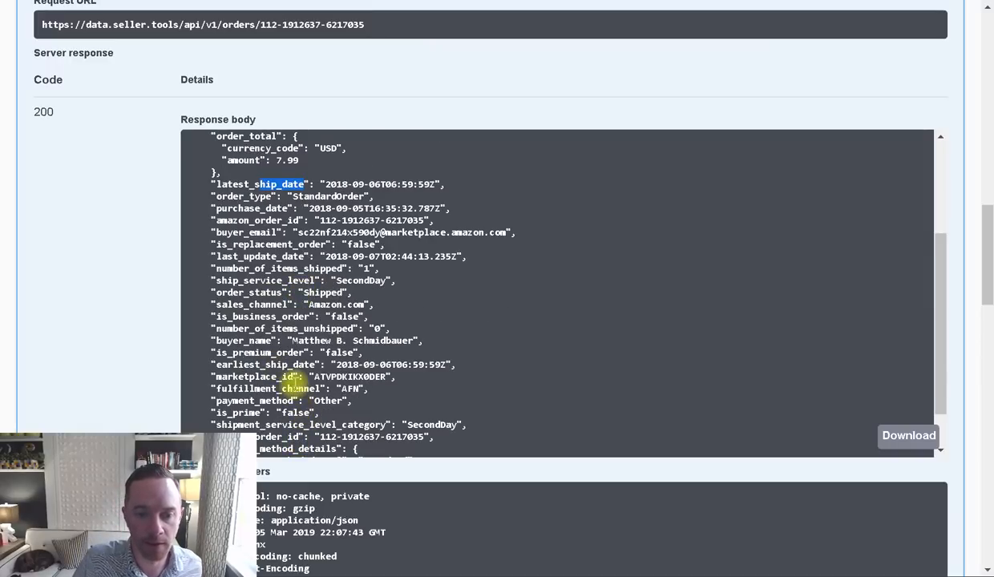
{"action": "scroll", "coordinate": [288, 382], "scroll_direction": "down", "scroll_amount": 1}
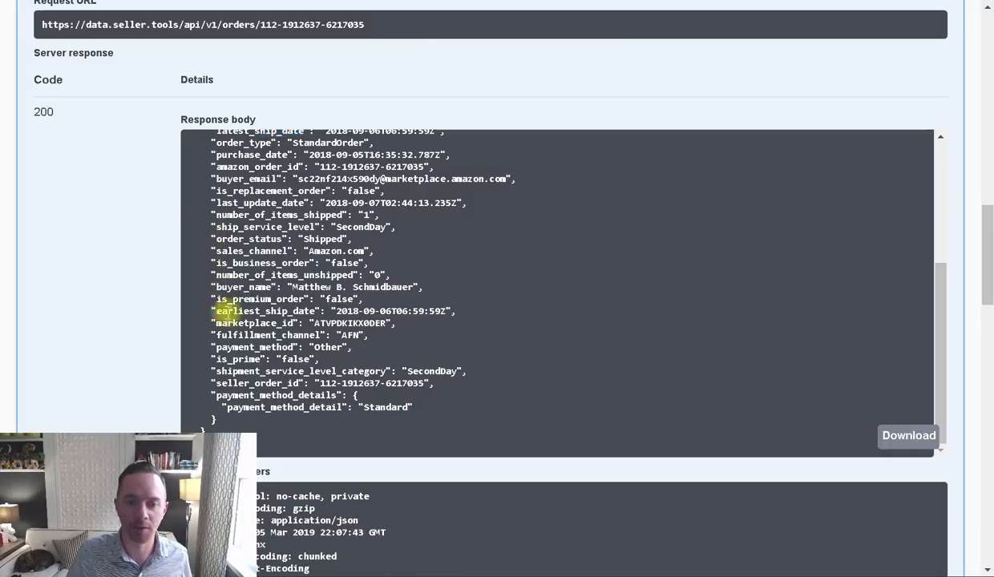
{"action": "left_click_drag", "start_coordinate": [212, 311], "coordinate": [454, 312]}
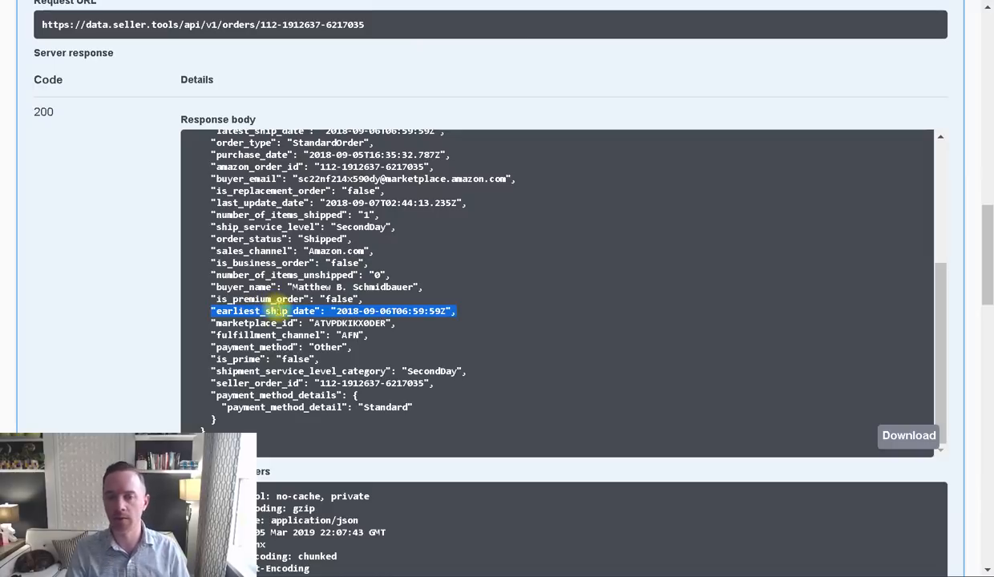
{"action": "left_click_drag", "start_coordinate": [378, 215], "coordinate": [211, 215]}
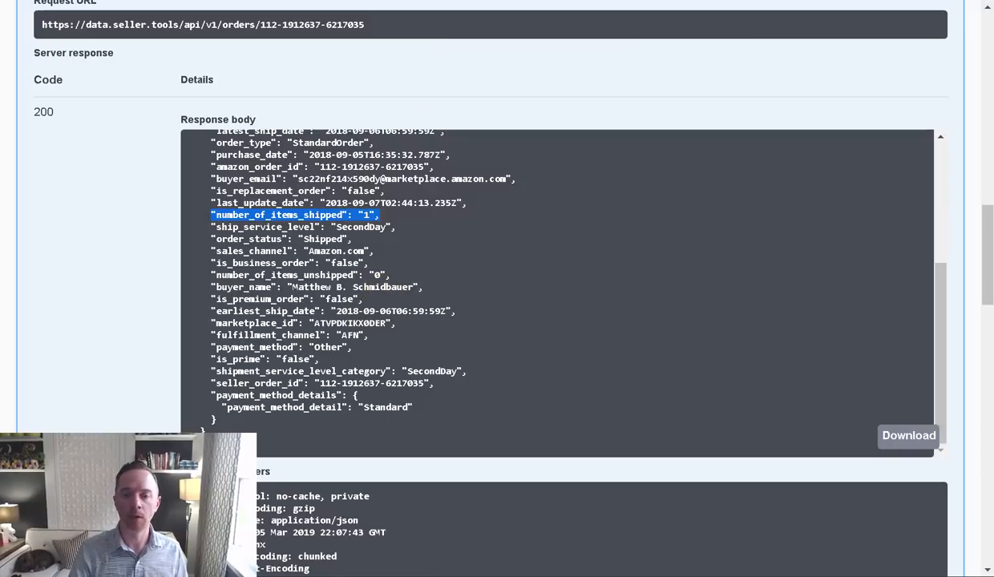
Step: Return to ManyChat, close the request editor without saving, and open the ST MC Flows folder in the flow list
{"action": "key", "text": "alt+Tab"}
{"action": "left_click", "coordinate": [696, 370]}
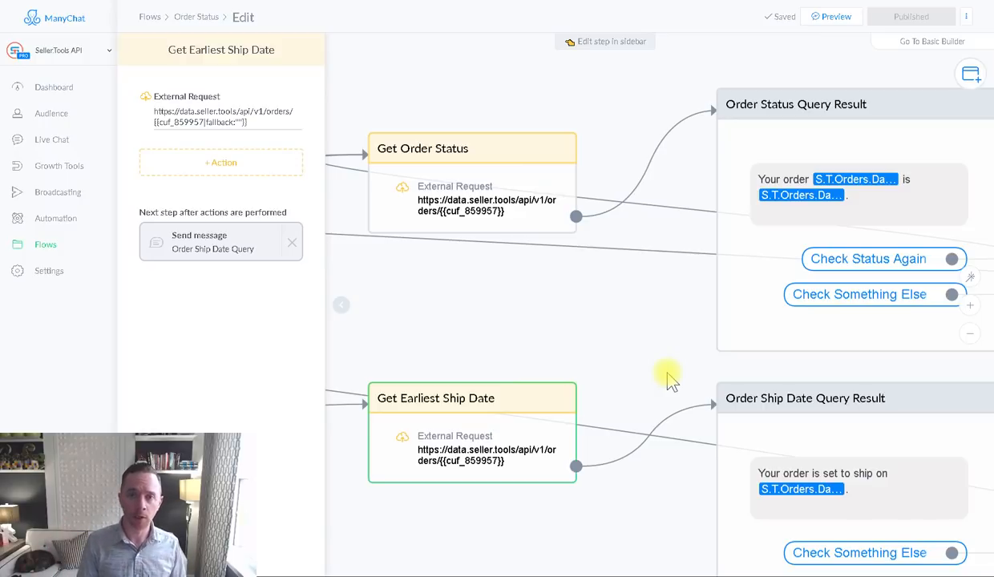
{"action": "left_click", "coordinate": [149, 16]}
{"action": "left_click", "coordinate": [501, 92]}
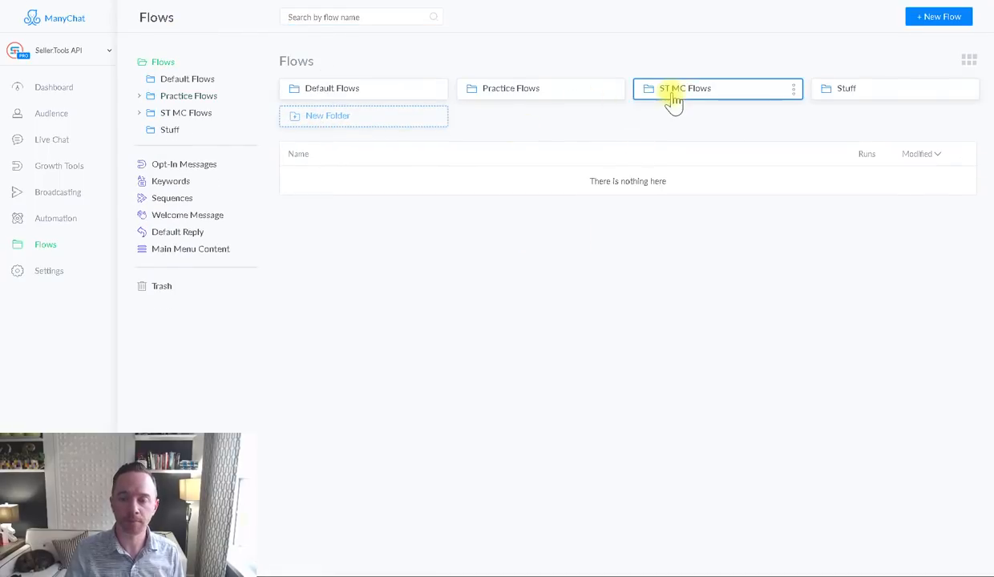
{"action": "left_click", "coordinate": [672, 97]}
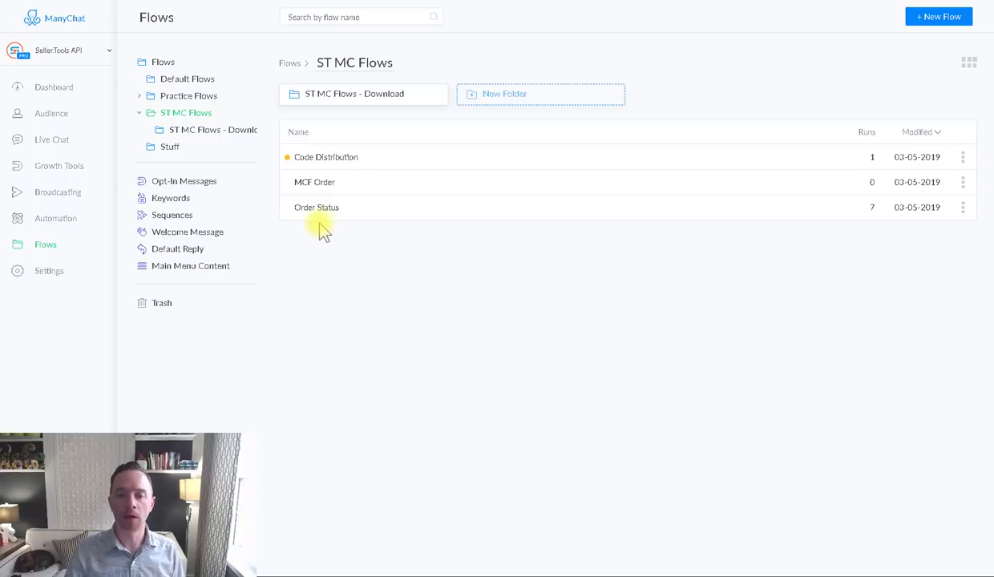